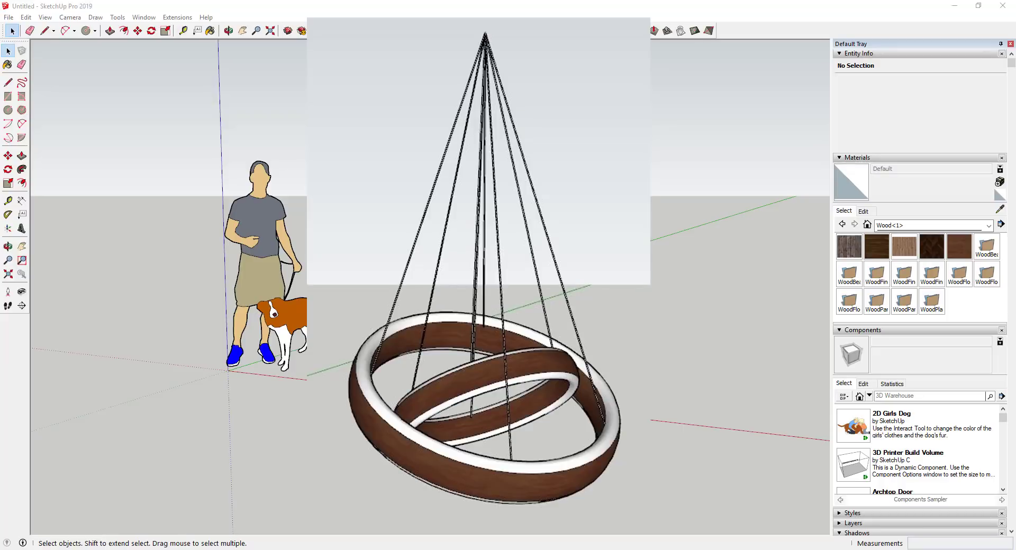
Orbit the empty scene slightly and start the Circle tool with C.
{"action": "middle_click_drag", "start_coordinate": [476, 159], "coordinate": [479, 154]}
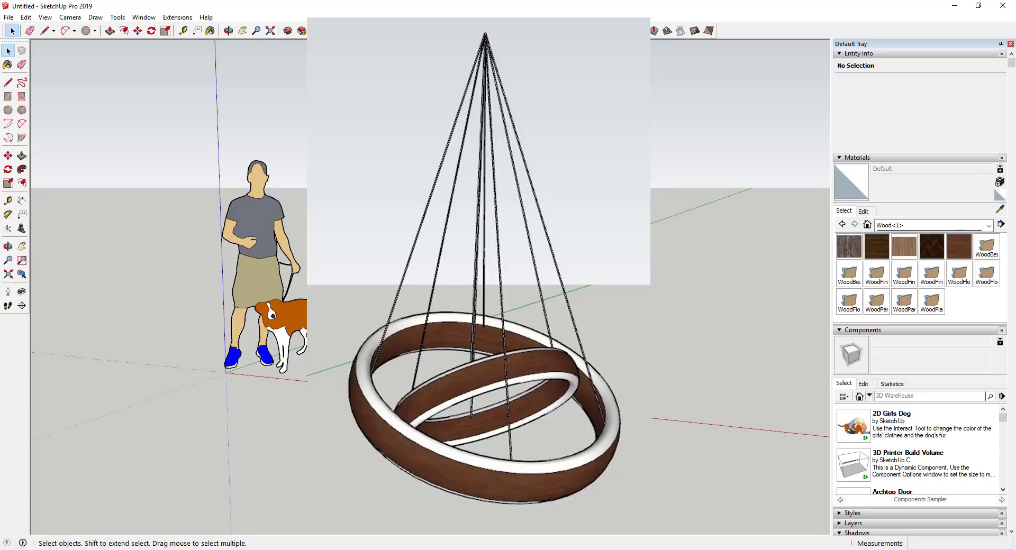
{"action": "key", "text": "c"}
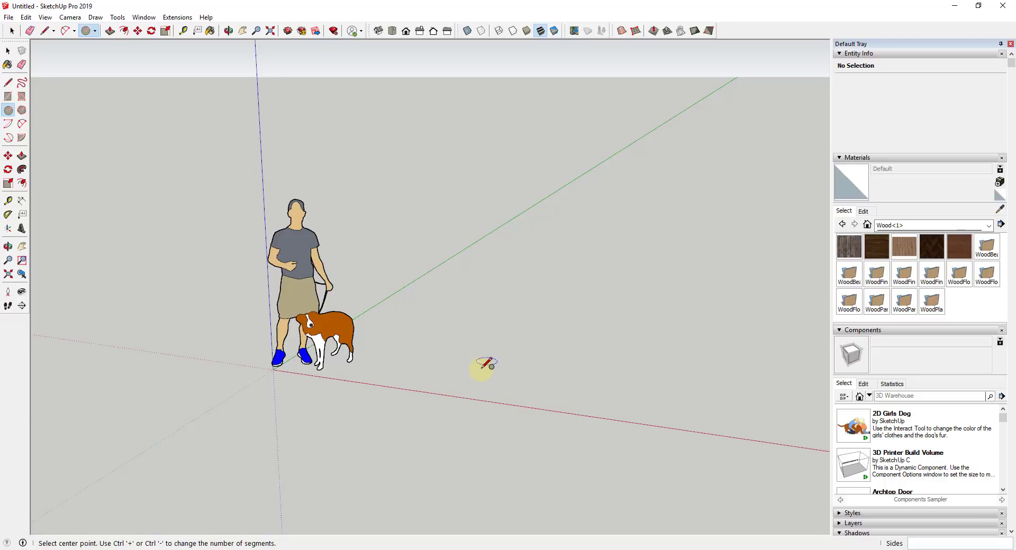
Collapse the Materials, Components, Shadows, Outliner and Soften Edges tray panels.
{"action": "left_click", "coordinate": [840, 157]}
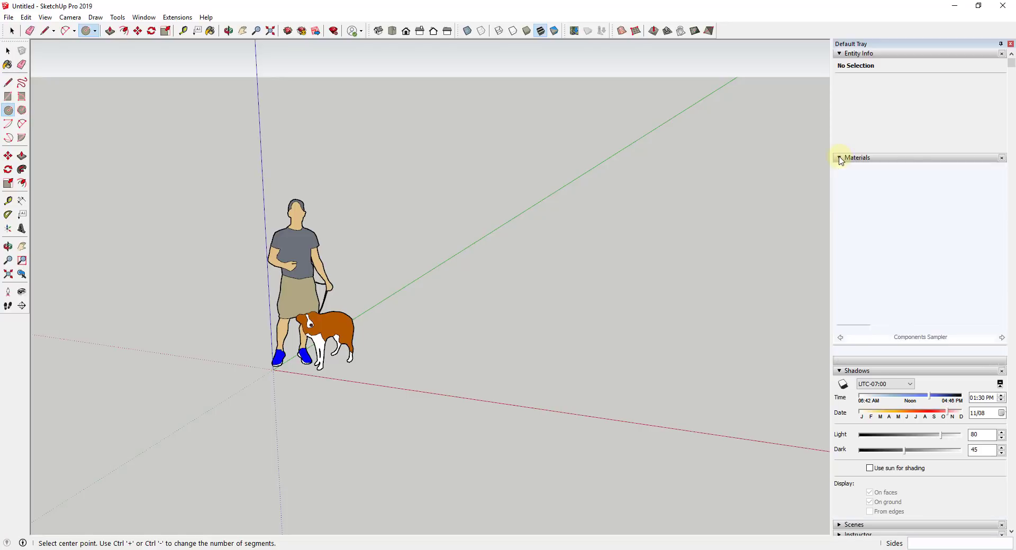
{"action": "left_click", "coordinate": [841, 168]}
{"action": "left_click", "coordinate": [839, 199]}
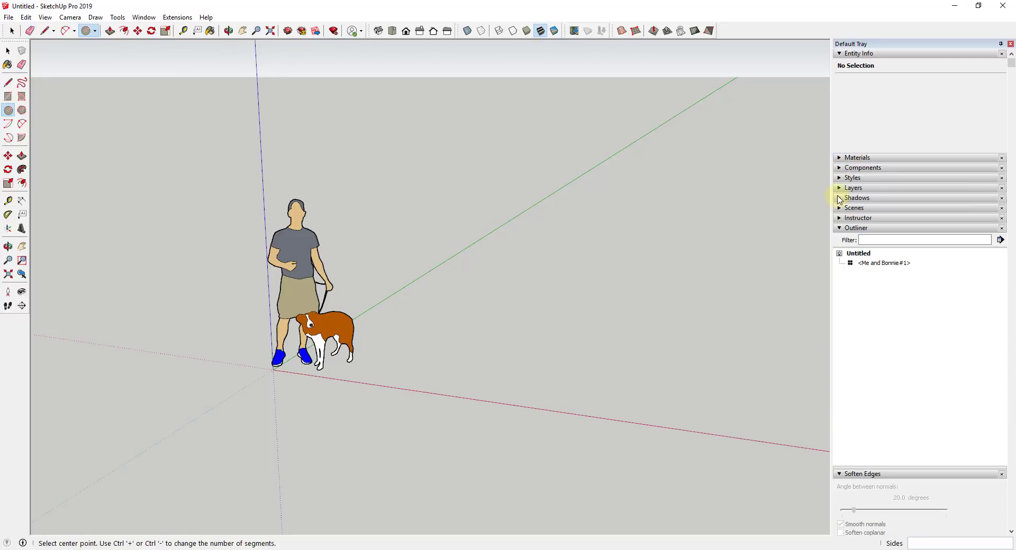
{"action": "left_click", "coordinate": [841, 229]}
{"action": "left_click", "coordinate": [841, 239]}
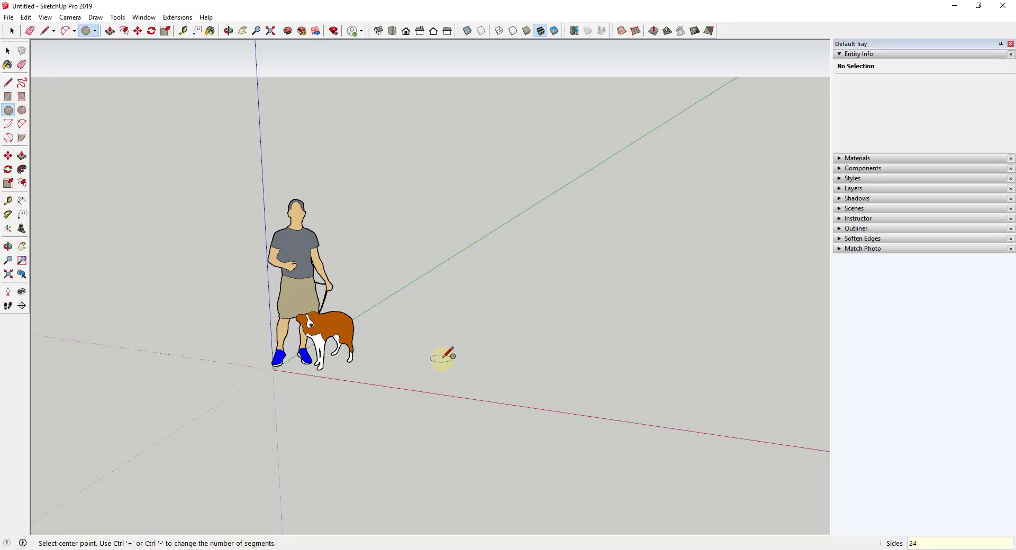
Draw a circle of about 2' 4 1/2" radius on the ground.
{"action": "left_click", "coordinate": [441, 378]}
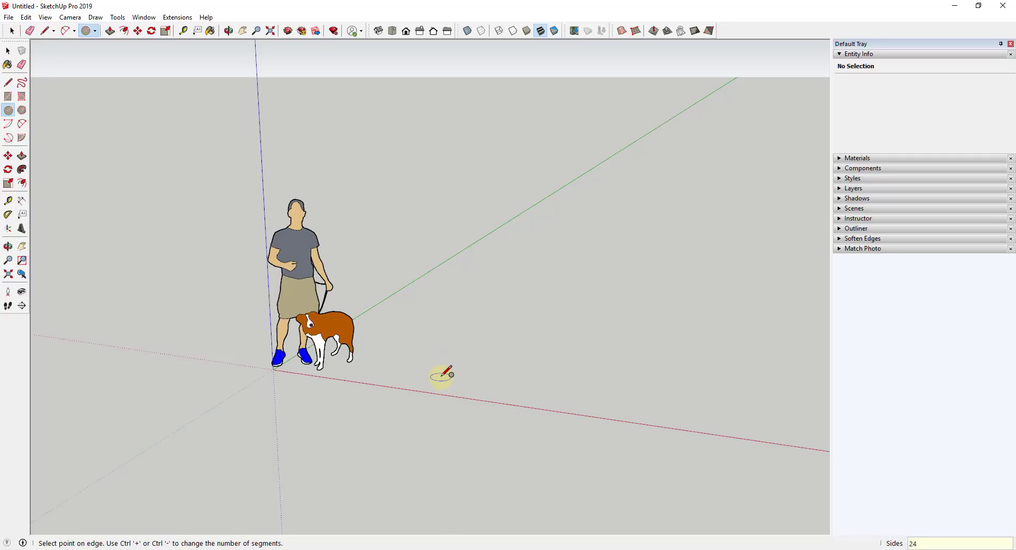
{"action": "left_click", "coordinate": [504, 379]}
{"action": "key", "text": "space"}
{"action": "scroll", "coordinate": [478, 384], "scroll_direction": "up", "scroll_amount": 6}
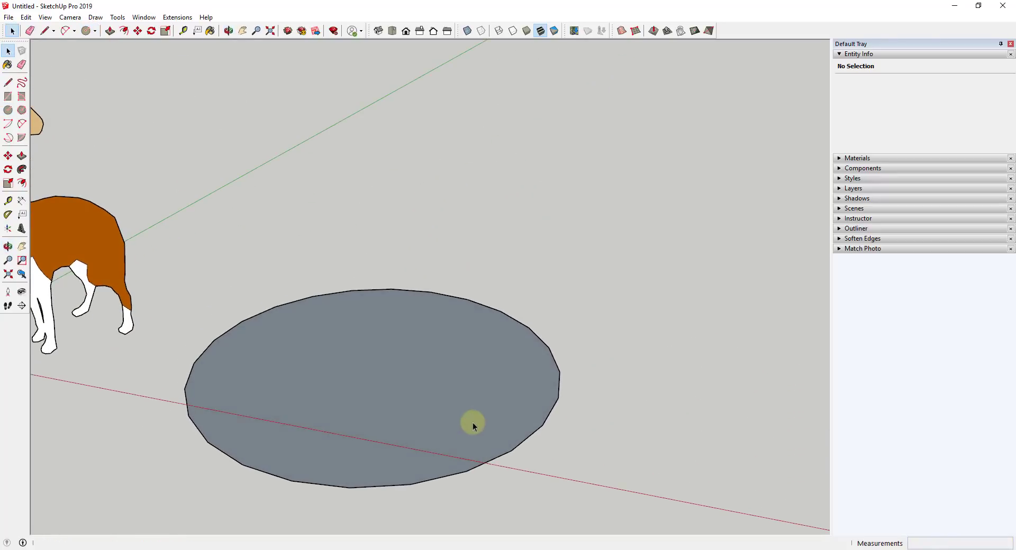
{"action": "scroll", "coordinate": [263, 380], "scroll_direction": "down", "scroll_amount": 1}
Raise the circle's segment count to 48 in Entity Info.
{"action": "left_click", "coordinate": [214, 360]}
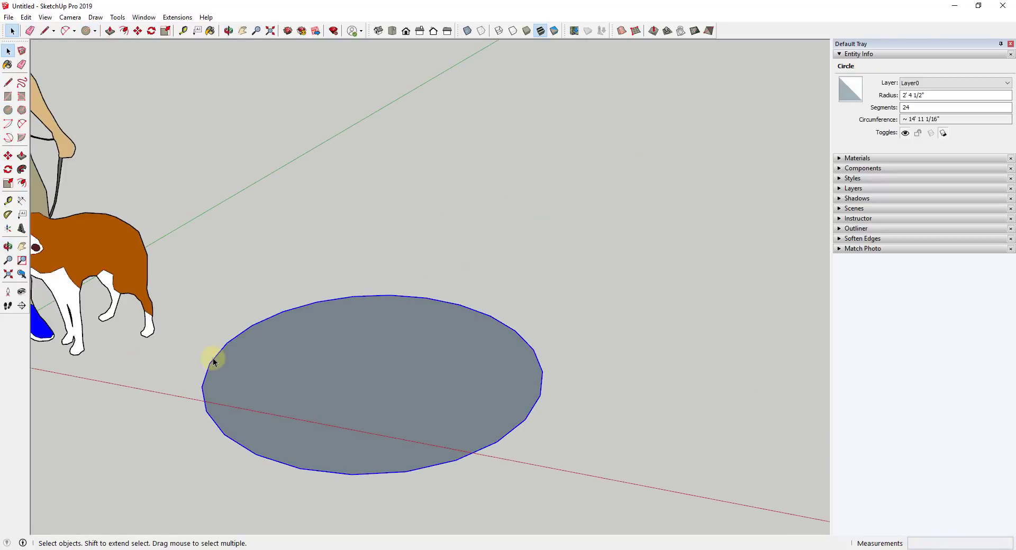
{"action": "left_click_drag", "start_coordinate": [912, 108], "coordinate": [833, 108]}
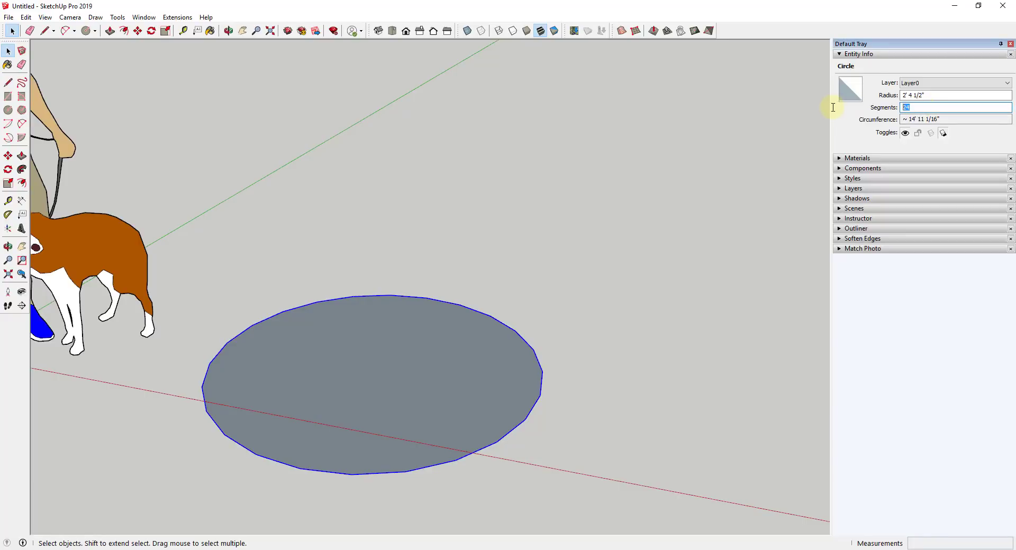
{"action": "key", "text": "Return"}
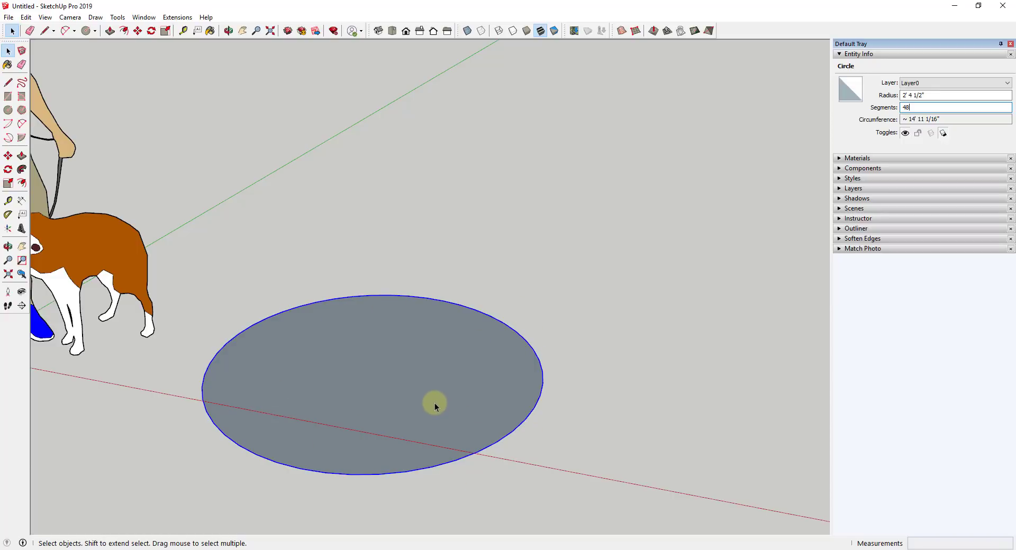
{"action": "left_click", "coordinate": [415, 400]}
Move the 48-segment disc further right, away from the scale figure, and orbit for a rounder view.
{"action": "double_click", "coordinate": [418, 394]}
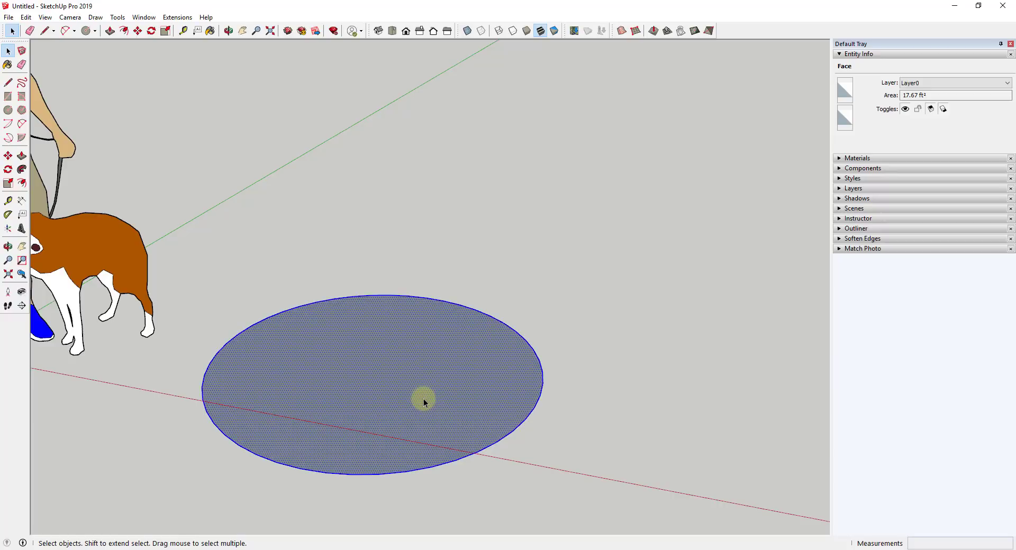
{"action": "key", "text": "m"}
{"action": "left_click", "coordinate": [416, 385]}
{"action": "left_click", "coordinate": [561, 411]}
{"action": "middle_click_drag", "start_coordinate": [468, 399], "coordinate": [481, 390]}
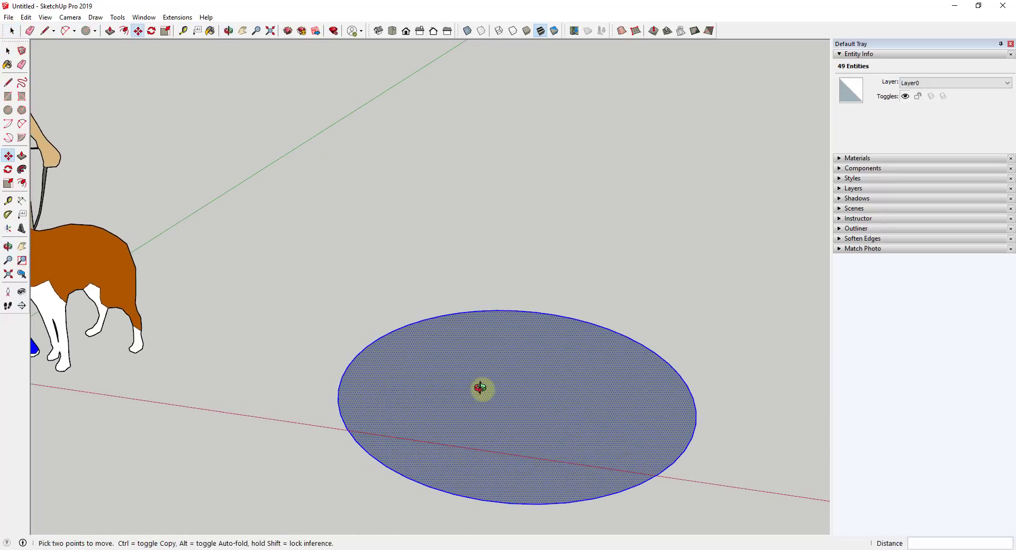
{"action": "key", "text": "space"}
{"action": "middle_click_drag", "start_coordinate": [349, 375], "coordinate": [351, 356]}
{"action": "key", "text": "c"}
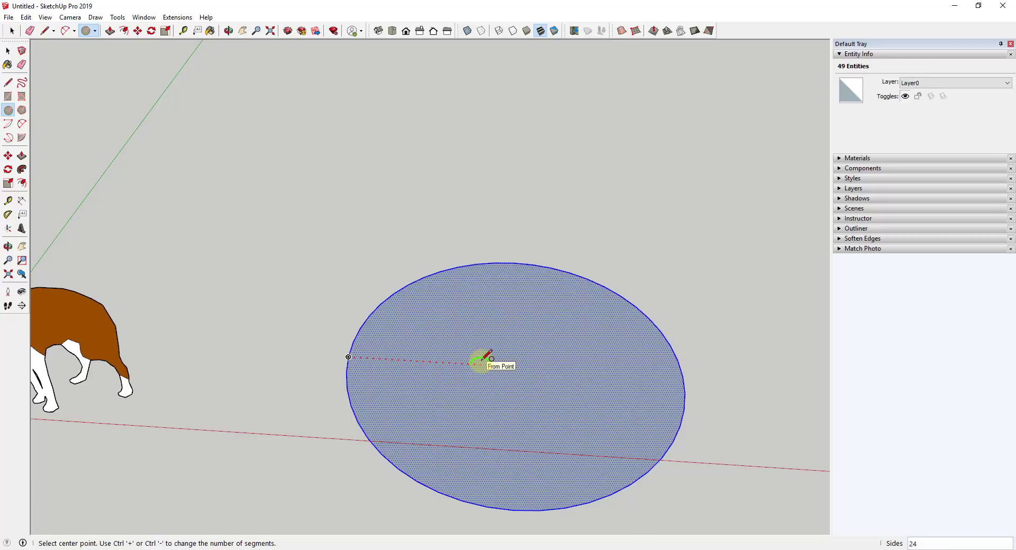
Draw a small circle, about 2 5/16" radius, centred on the disc's left edge.
{"action": "scroll", "coordinate": [348, 350], "scroll_direction": "up", "scroll_amount": 3}
{"action": "left_click", "coordinate": [348, 359]}
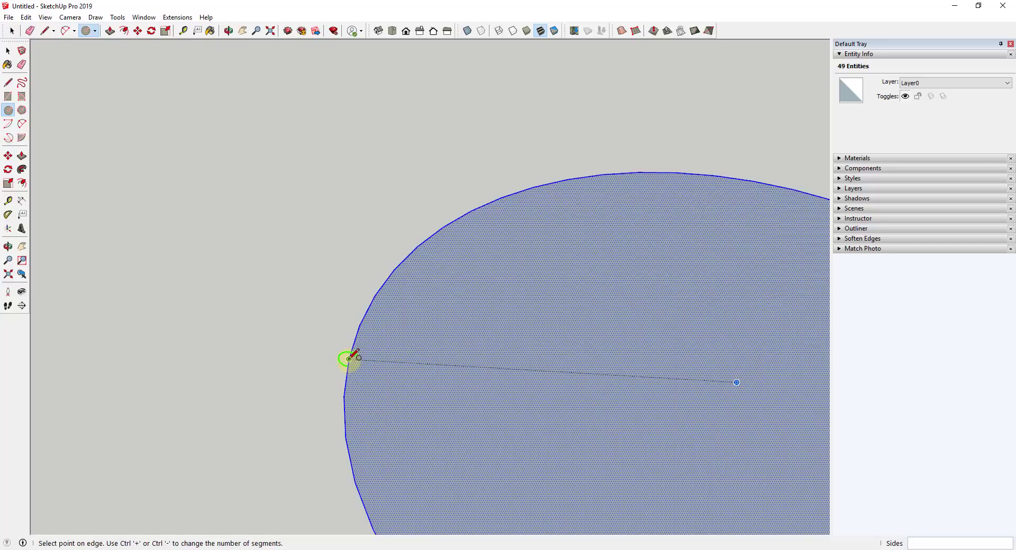
{"action": "left_click", "coordinate": [321, 353]}
{"action": "scroll", "coordinate": [329, 348], "scroll_direction": "down", "scroll_amount": 1}
Orbit to check the profile from the side, then select its face and the disc's outer edge.
{"action": "middle_click_drag", "start_coordinate": [329, 348], "coordinate": [418, 223]}
{"action": "middle_click_drag", "start_coordinate": [420, 288], "coordinate": [421, 284]}
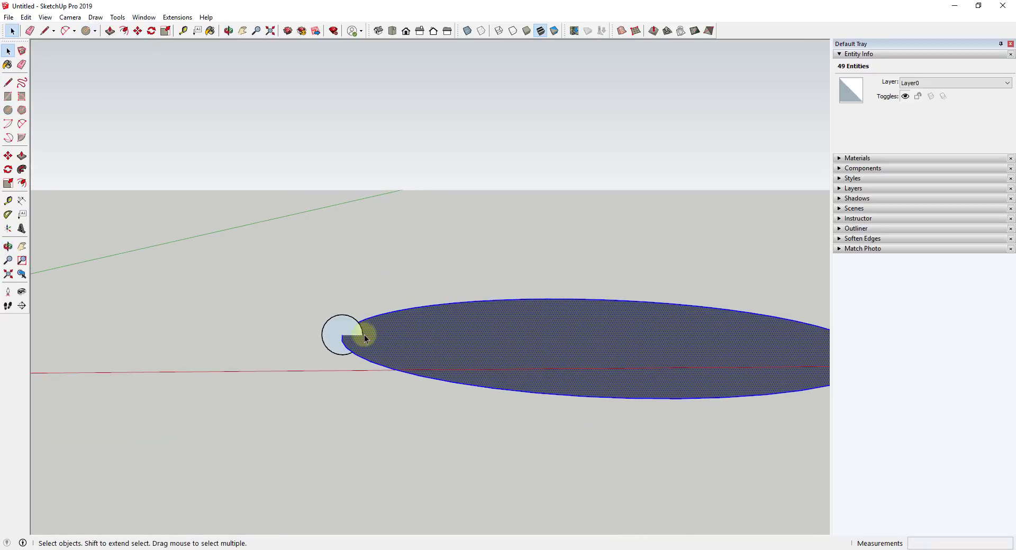
{"action": "left_click", "coordinate": [338, 333]}
{"action": "middle_click_drag", "start_coordinate": [337, 334], "coordinate": [355, 298]}
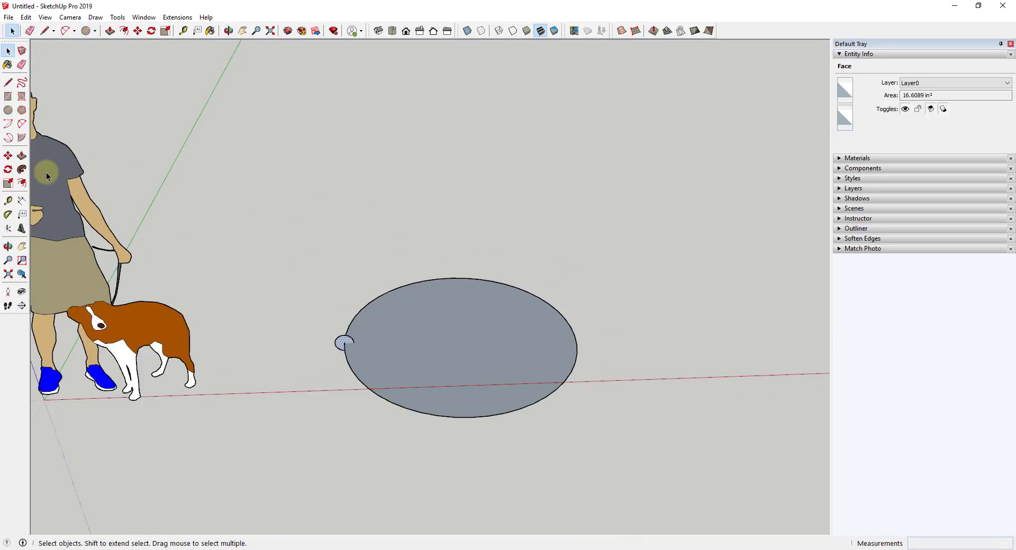
{"action": "left_click", "coordinate": [364, 389]}
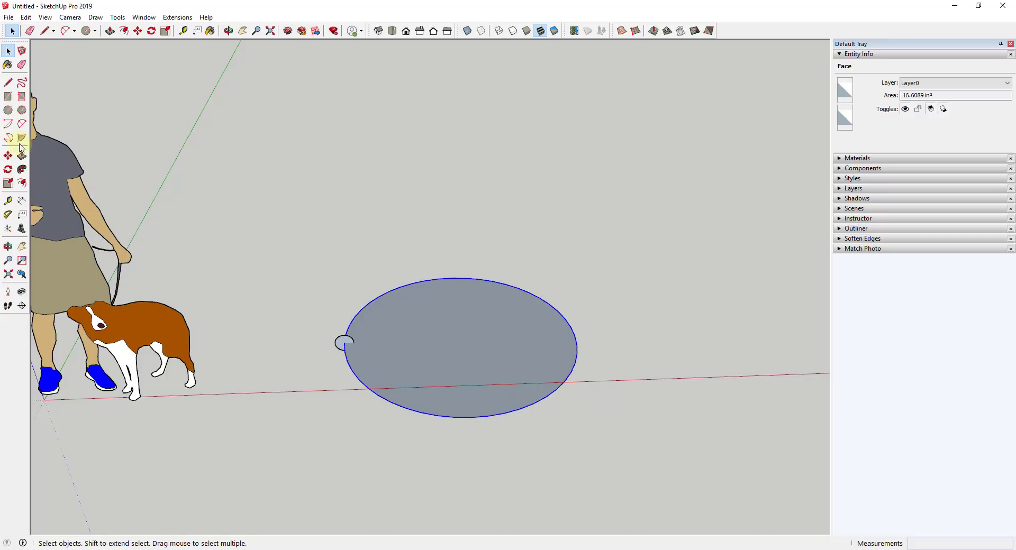
Try sweeping the profile around the disc edge with Follow Me, then undo it.
{"action": "left_click", "coordinate": [22, 170]}
{"action": "left_click", "coordinate": [338, 342]}
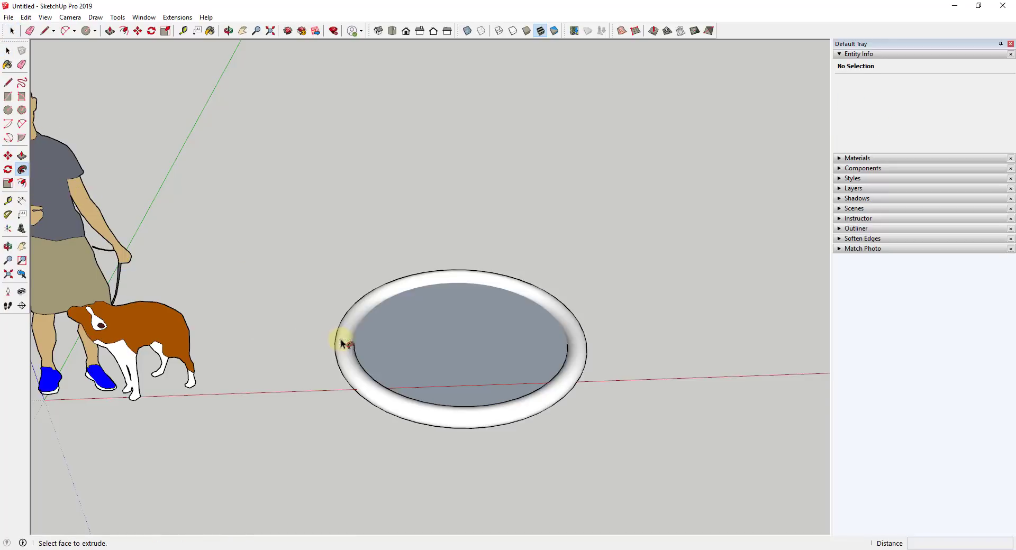
{"action": "key", "text": "ctrl+z"}
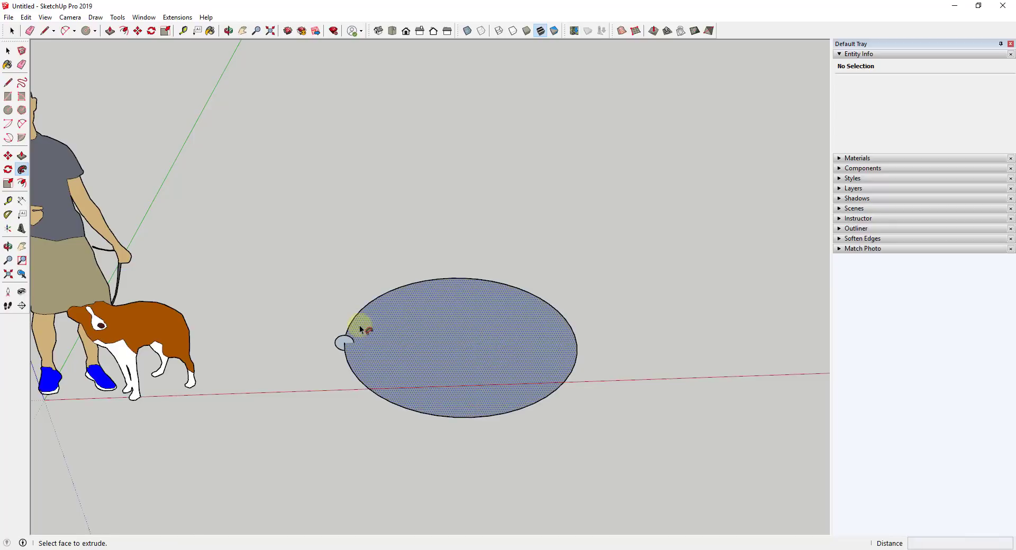
{"action": "key", "text": "space"}
Delete the big disc's face and select the small profile circle for scaling.
{"action": "scroll", "coordinate": [405, 355], "scroll_direction": "up", "scroll_amount": 3}
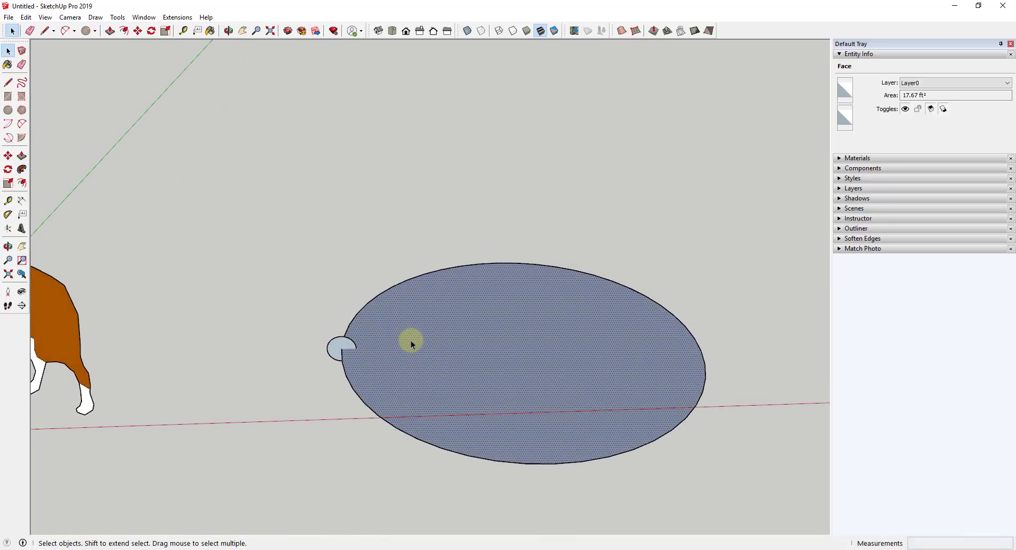
{"action": "key", "text": "Delete"}
{"action": "middle_click_drag", "start_coordinate": [501, 338], "coordinate": [490, 287]}
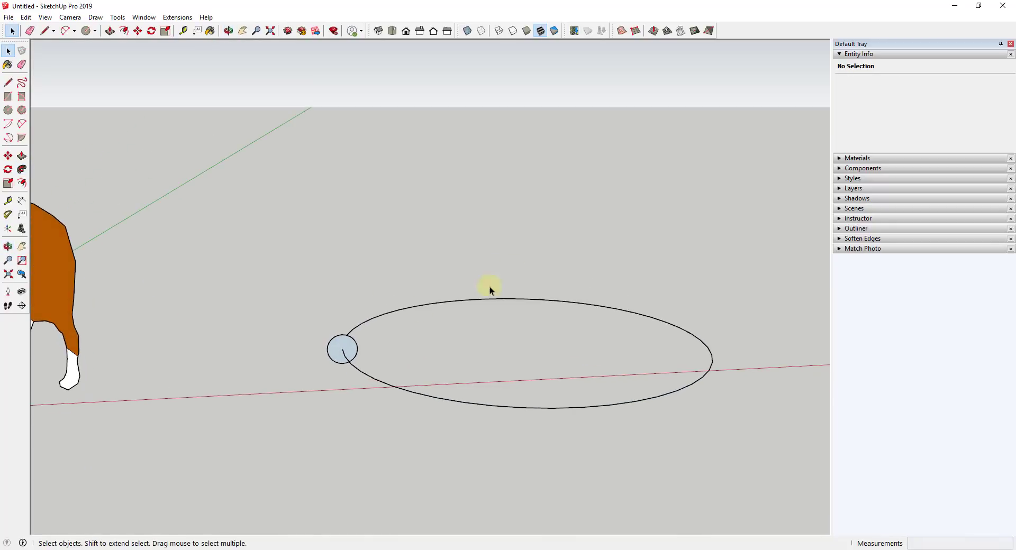
{"action": "double_click", "coordinate": [344, 349]}
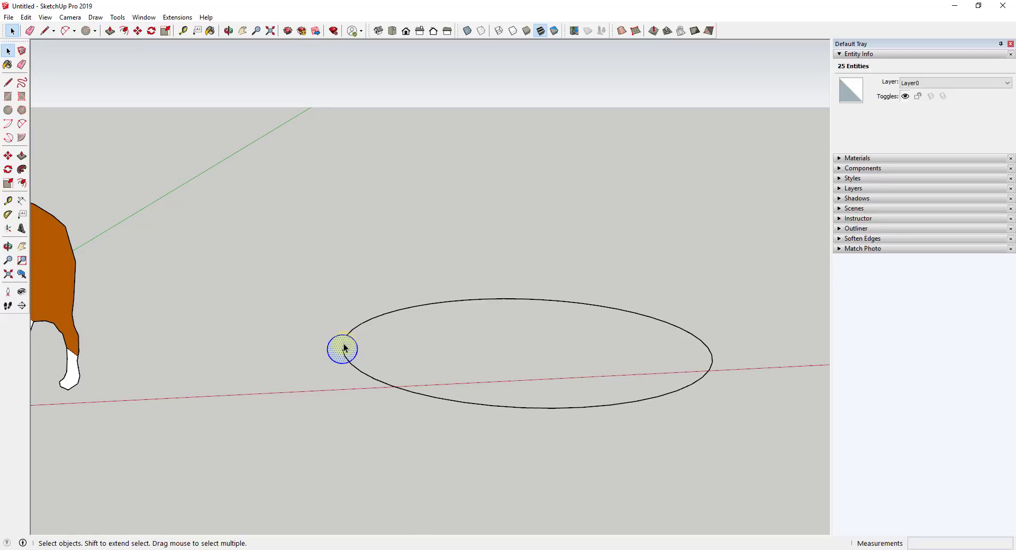
{"action": "scroll", "coordinate": [345, 348], "scroll_direction": "up", "scroll_amount": 6}
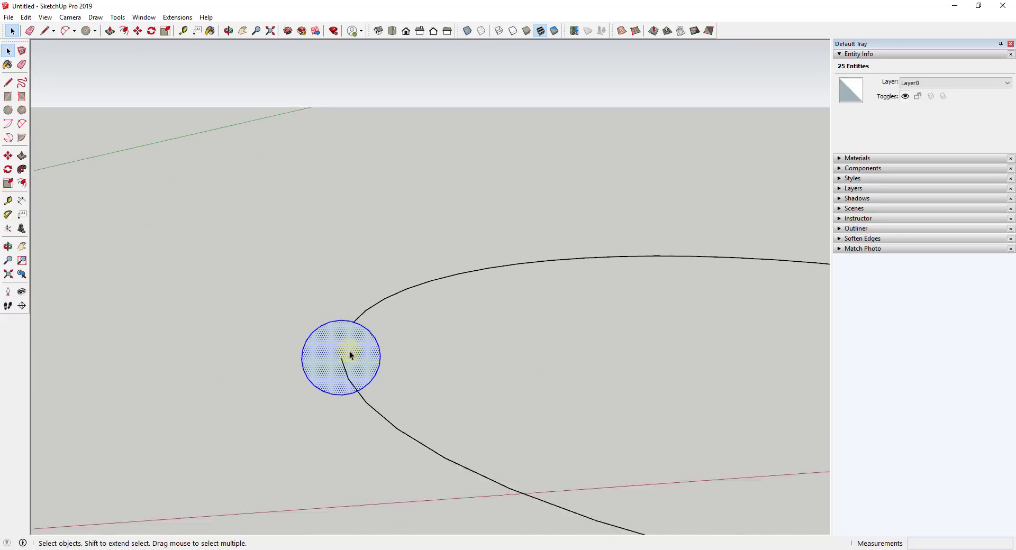
{"action": "scroll", "coordinate": [345, 349], "scroll_direction": "down", "scroll_amount": 1}
{"action": "key", "text": "s"}
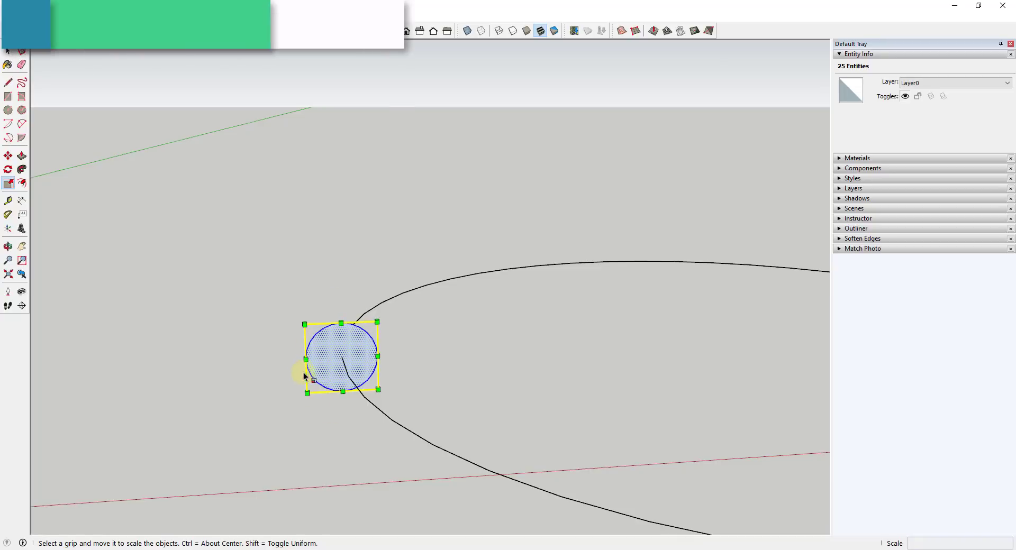
Stretch the profile circle vertically by 2.25 about its centre into an upright oval.
{"action": "key", "text": "space"}
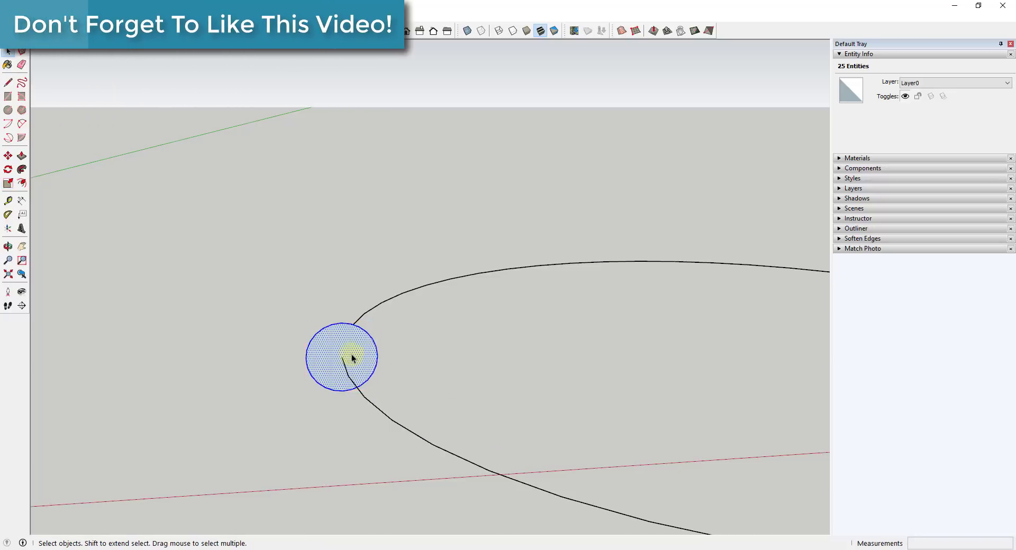
{"action": "left_click_drag", "start_coordinate": [268, 301], "coordinate": [426, 431]}
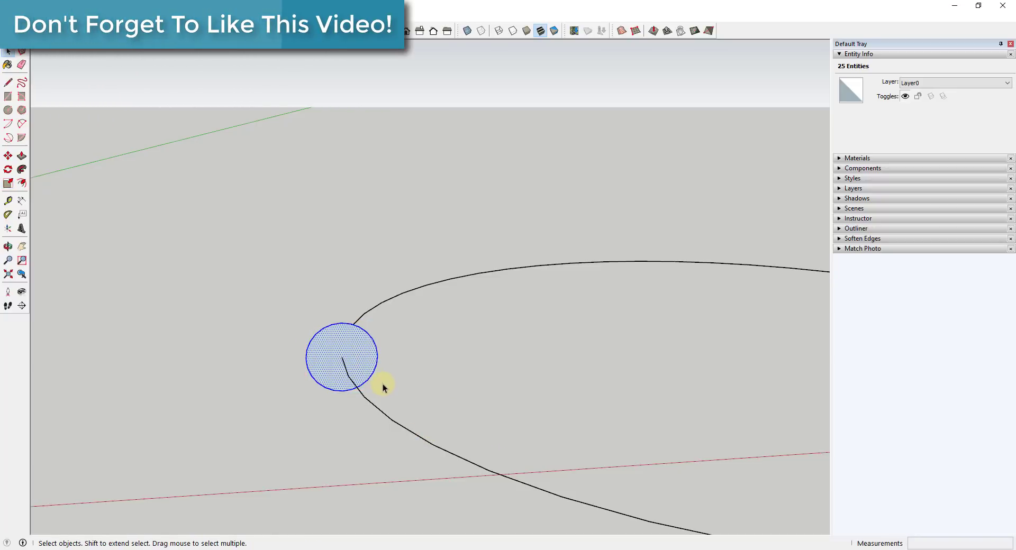
{"action": "key", "text": "s"}
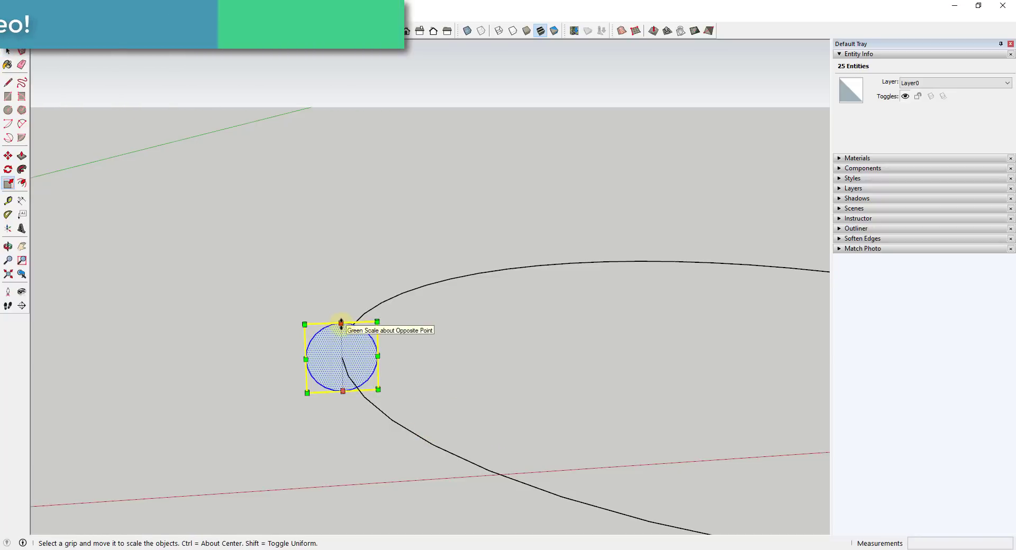
{"action": "key", "text": "ctrl"}
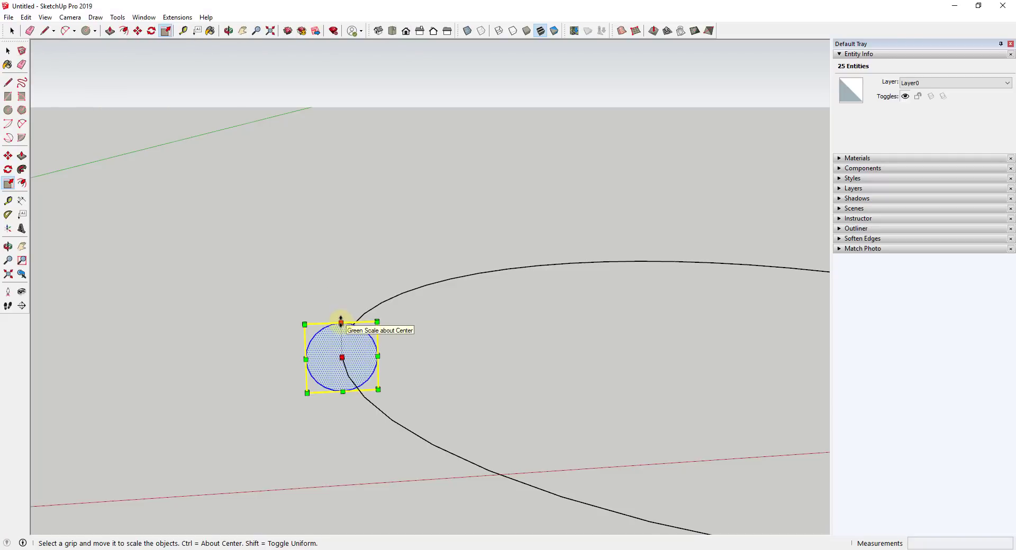
{"action": "left_click_drag", "start_coordinate": [341, 320], "coordinate": [340, 278], "text": "ctrl"}
{"action": "key", "text": "space"}
{"action": "scroll", "coordinate": [466, 402], "scroll_direction": "down", "scroll_amount": 3}
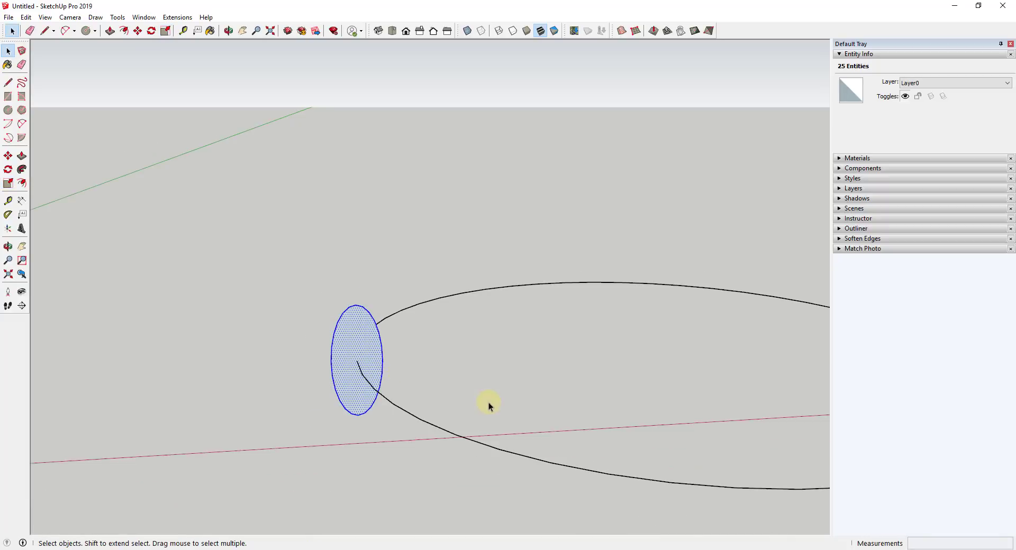
{"action": "middle_click_drag", "start_coordinate": [488, 407], "coordinate": [353, 362]}
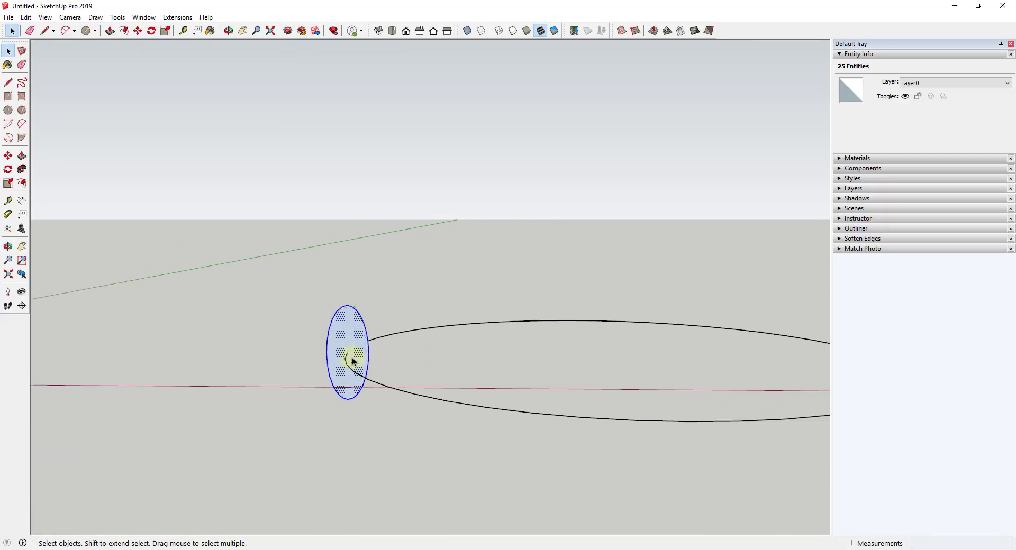
{"action": "scroll", "coordinate": [353, 362], "scroll_direction": "down", "scroll_amount": 1}
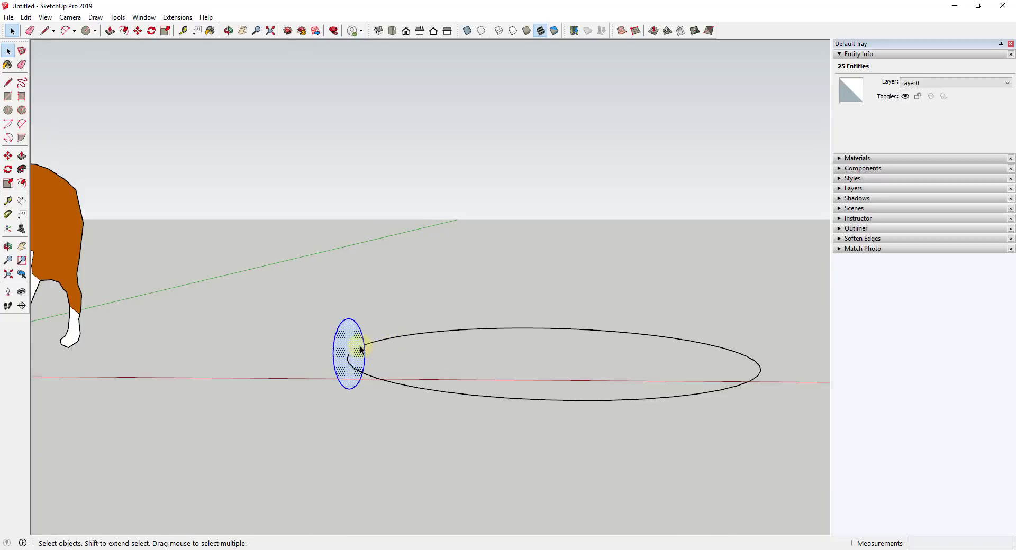
{"action": "scroll", "coordinate": [361, 349], "scroll_direction": "up", "scroll_amount": 3}
{"action": "middle_click_drag", "start_coordinate": [363, 348], "coordinate": [397, 356]}
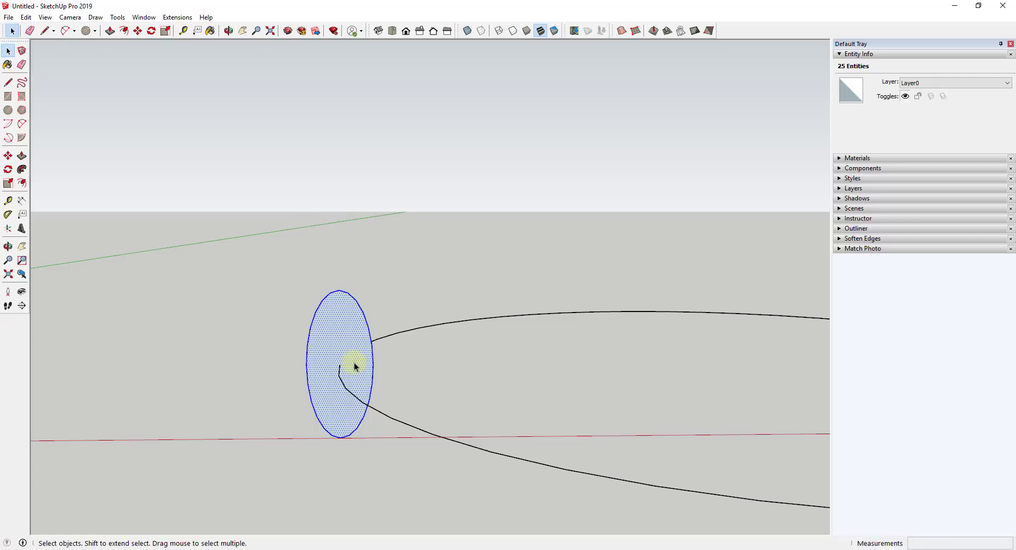
{"action": "scroll", "coordinate": [354, 363], "scroll_direction": "down", "scroll_amount": 5}
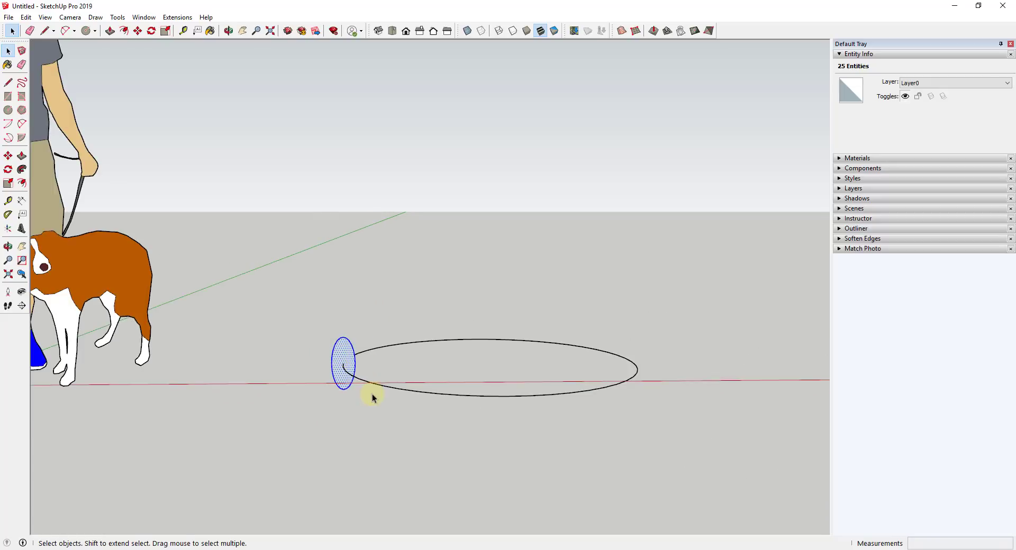
Sweep the oval profile around the large circular outline with Follow Me to form the ring.
{"action": "left_click", "coordinate": [391, 391]}
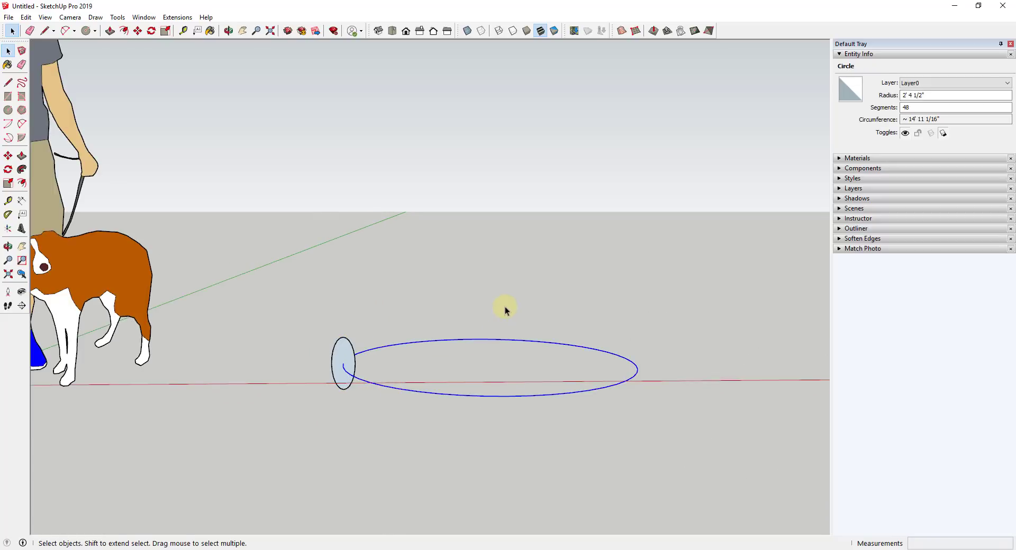
{"action": "middle_click_drag", "start_coordinate": [505, 307], "coordinate": [459, 354]}
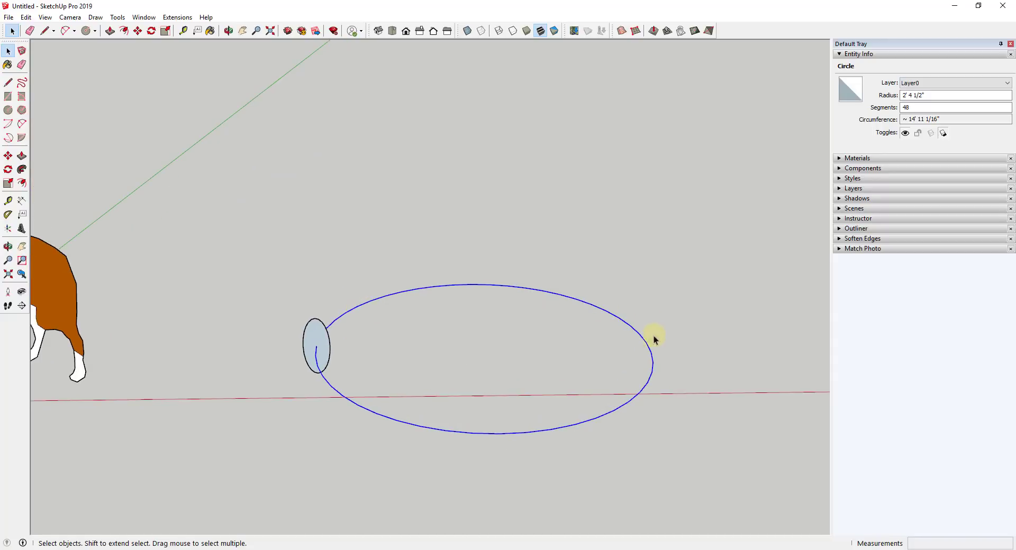
{"action": "left_click", "coordinate": [21, 169]}
{"action": "left_click", "coordinate": [316, 343]}
{"action": "middle_click_drag", "start_coordinate": [351, 393], "coordinate": [366, 120]}
{"action": "key", "text": "space"}
{"action": "left_click", "coordinate": [585, 360]}
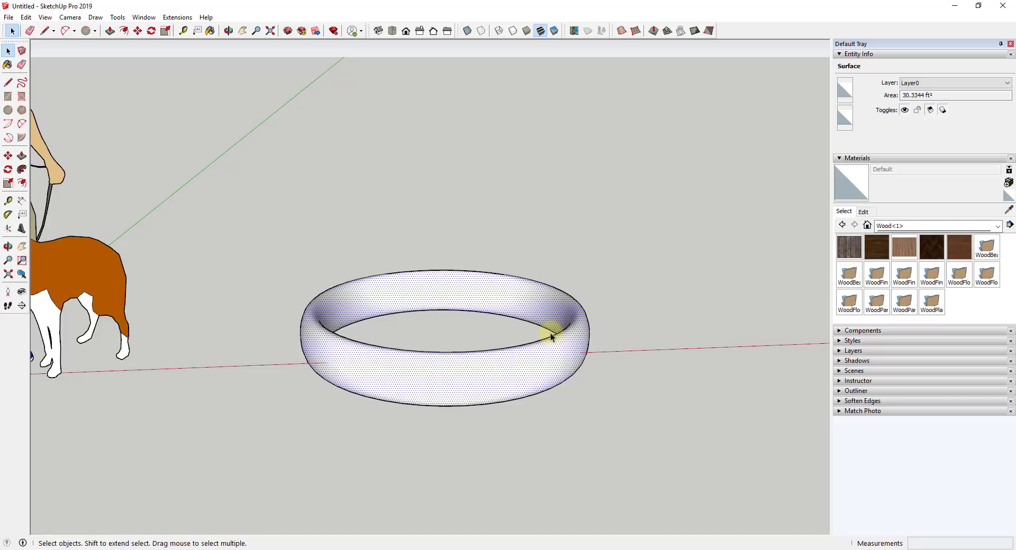
{"action": "scroll", "coordinate": [550, 331], "scroll_direction": "down", "scroll_amount": 3}
{"action": "middle_click_drag", "start_coordinate": [544, 357], "coordinate": [538, 317]}
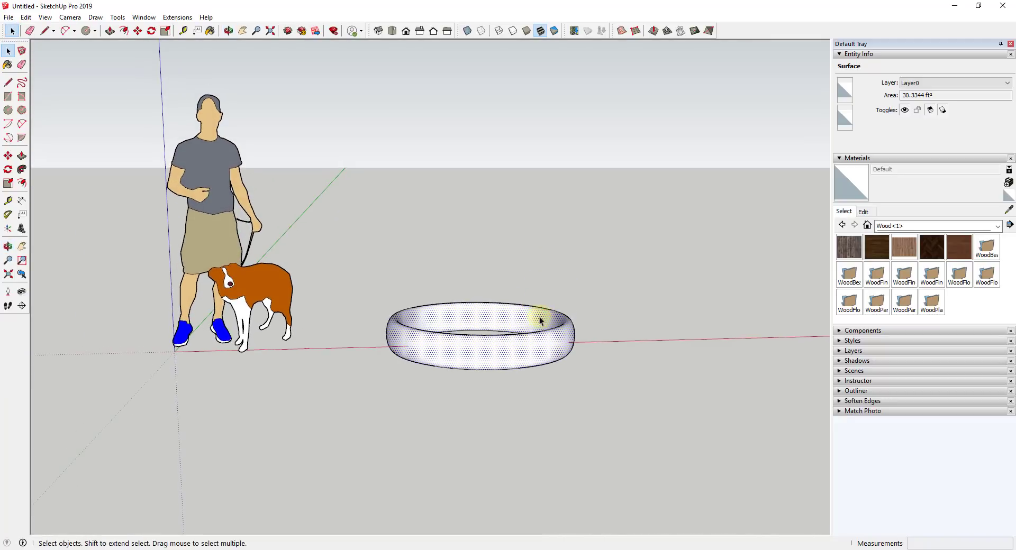
Turn on View > Hidden Geometry to show the ring's dashed mesh edges, then orbit down onto it.
{"action": "left_click", "coordinate": [45, 18]}
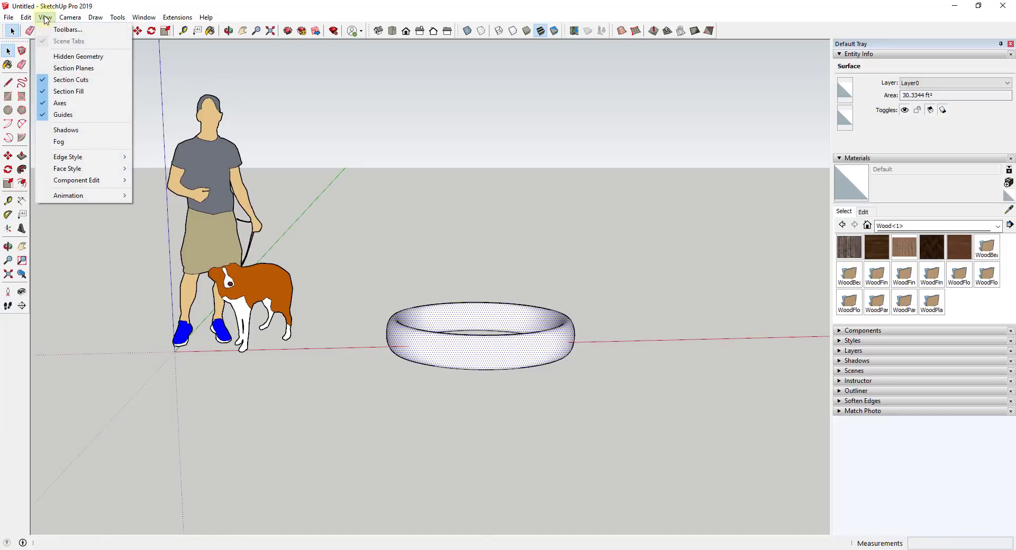
{"action": "left_click", "coordinate": [80, 57]}
{"action": "scroll", "coordinate": [486, 333], "scroll_direction": "up", "scroll_amount": 6}
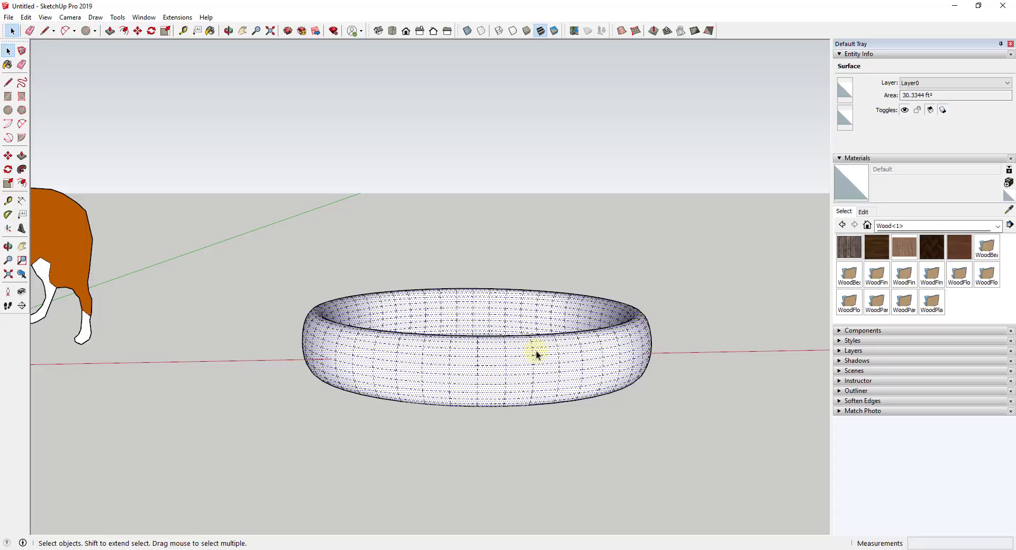
{"action": "middle_click_drag", "start_coordinate": [535, 336], "coordinate": [506, 377]}
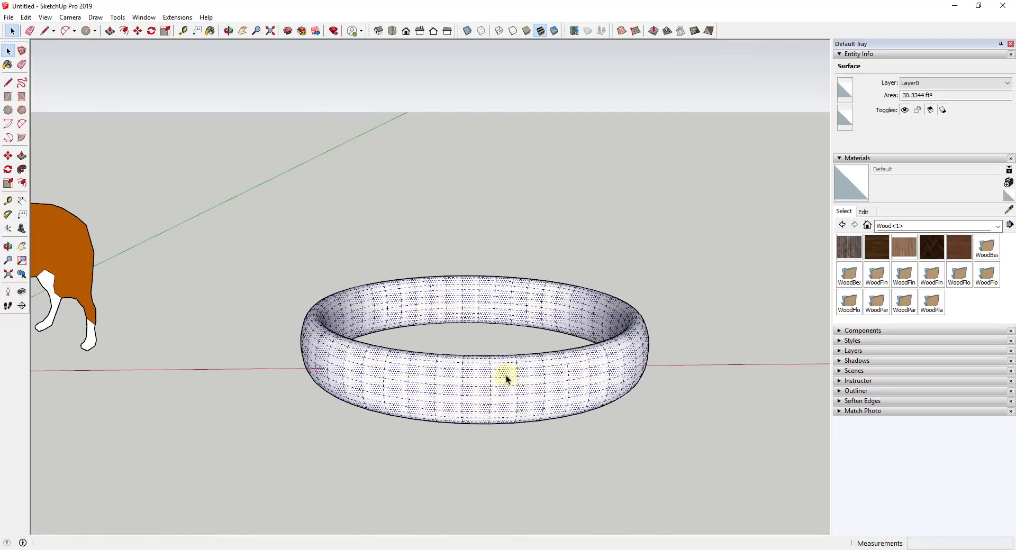
{"action": "left_click", "coordinate": [68, 20]}
{"action": "left_click", "coordinate": [89, 69]}
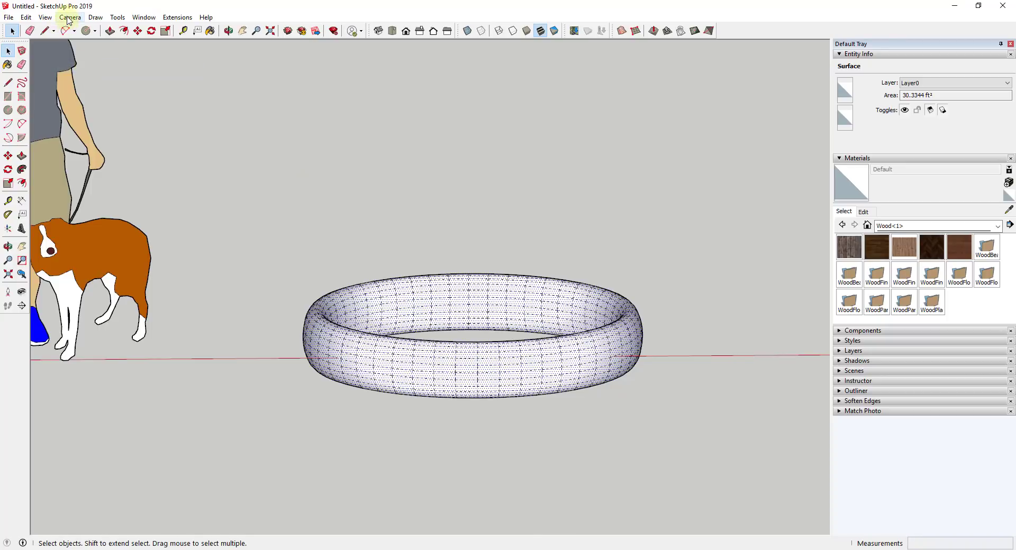
{"action": "left_click", "coordinate": [68, 19]}
{"action": "left_click", "coordinate": [90, 80]}
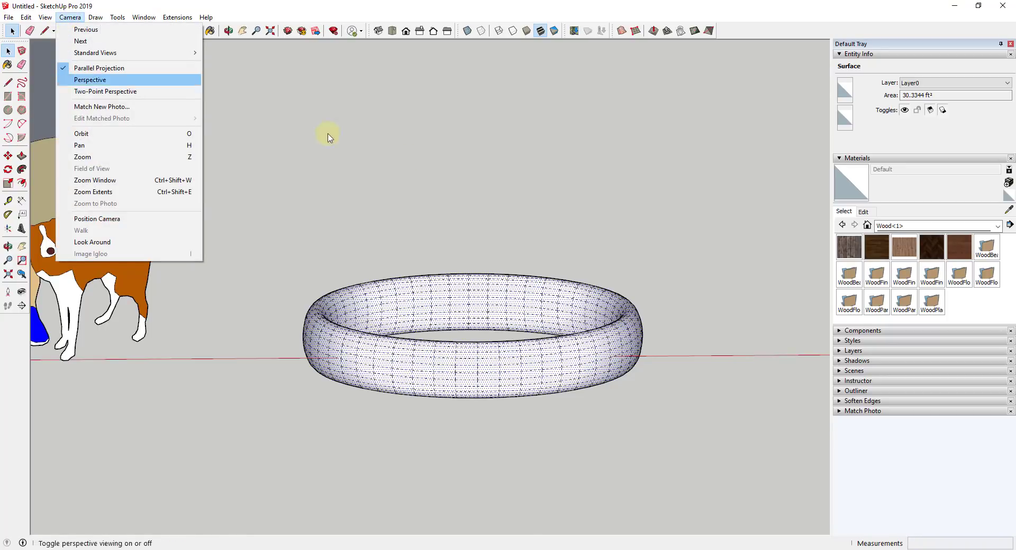
{"action": "left_click", "coordinate": [508, 219]}
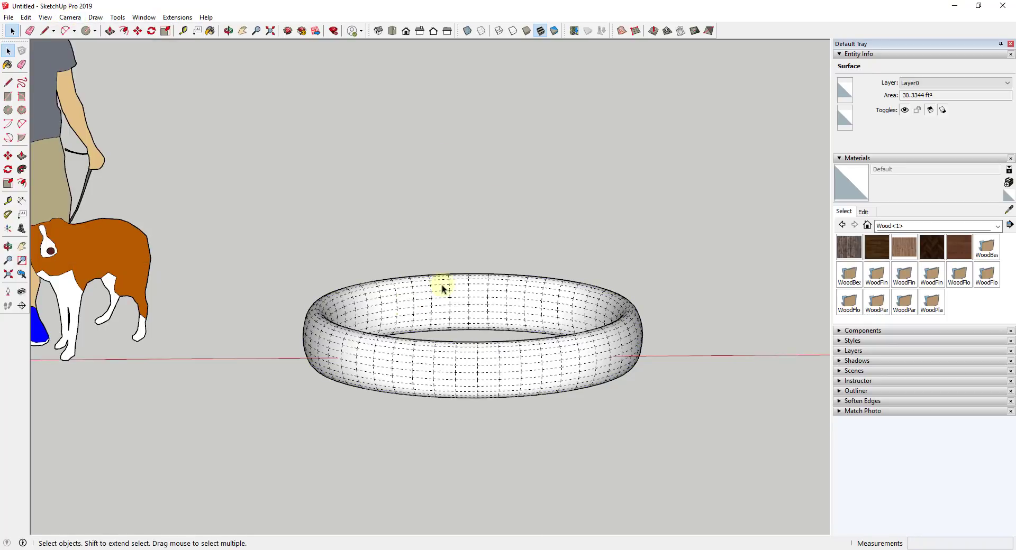
Switch to front view and window-select the 96 edges along the ring's top.
{"action": "left_click", "coordinate": [406, 31]}
{"action": "scroll", "coordinate": [748, 268], "scroll_direction": "up", "scroll_amount": 3}
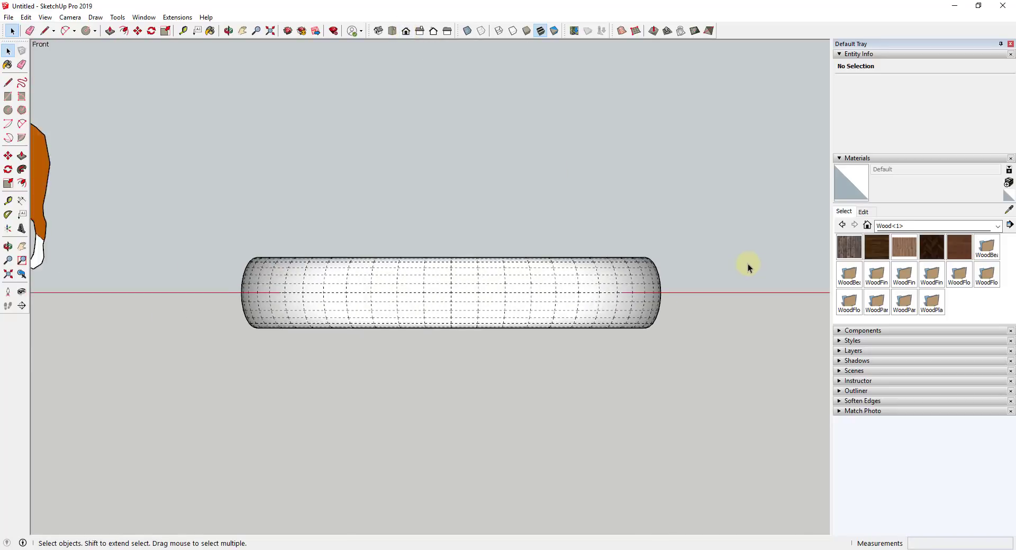
{"action": "scroll", "coordinate": [711, 282], "scroll_direction": "down", "scroll_amount": 1}
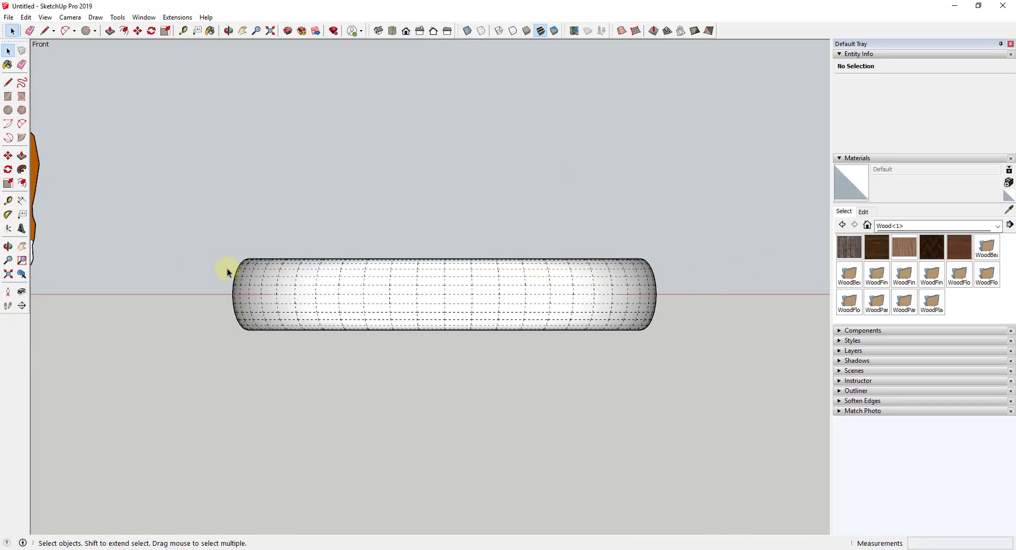
{"action": "left_click_drag", "start_coordinate": [220, 271], "coordinate": [240, 263]}
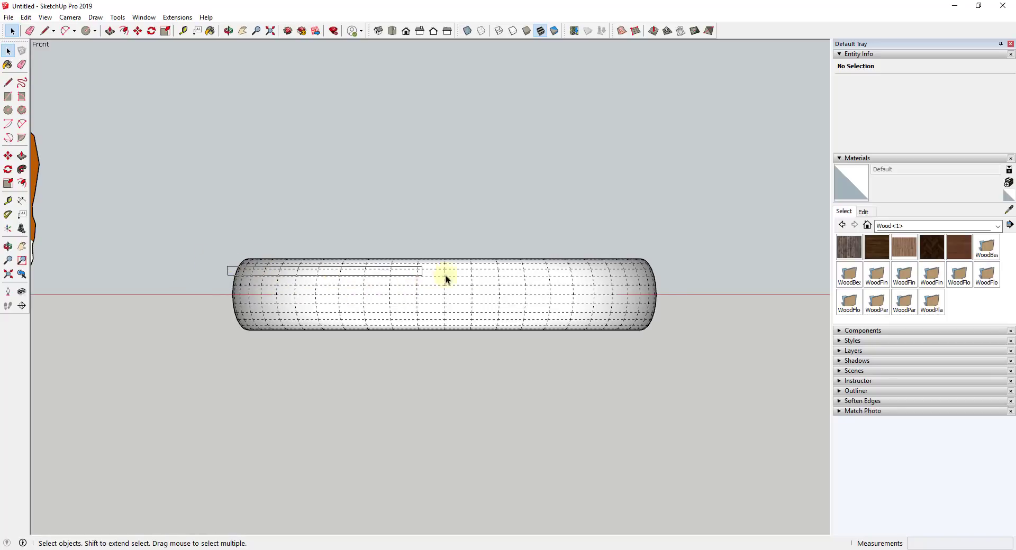
{"action": "left_click_drag", "start_coordinate": [658, 276], "coordinate": [659, 275]}
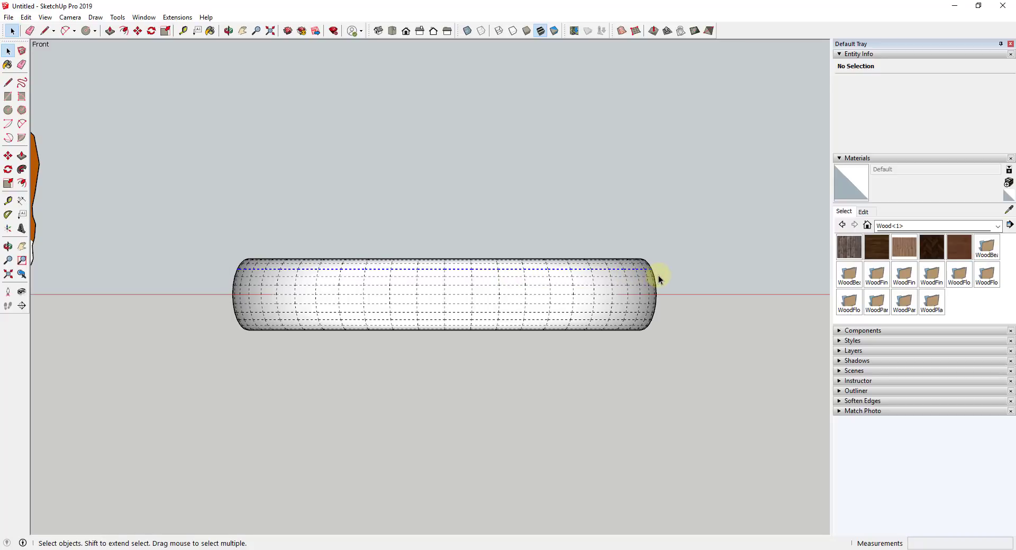
{"action": "scroll", "coordinate": [320, 269], "scroll_direction": "up", "scroll_amount": 2}
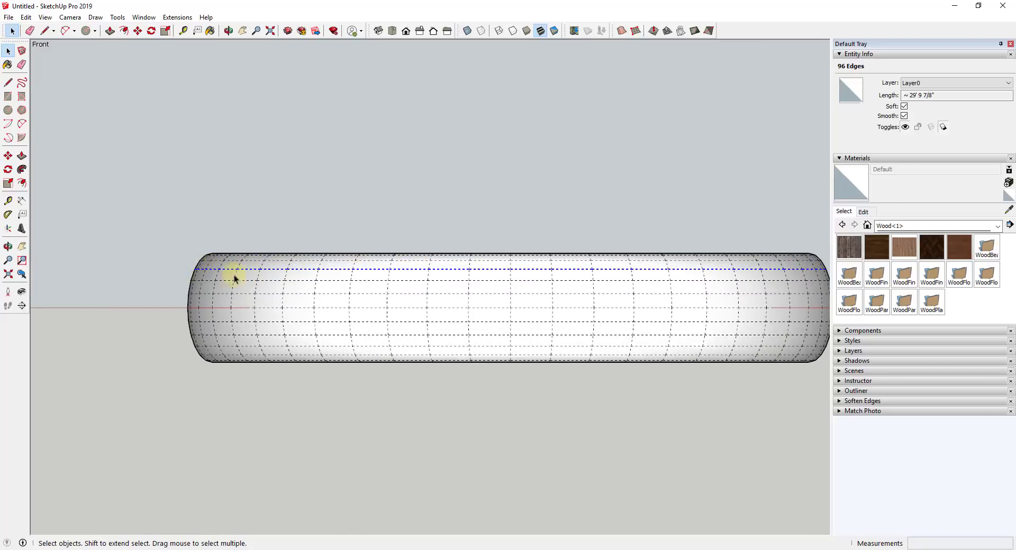
{"action": "mouse_move", "coordinate": [234, 279]}
{"action": "middle_mouse_down"}
{"action": "mouse_move", "coordinate": [254, 297]}
{"action": "mouse_move", "coordinate": [250, 329]}
{"action": "mouse_move", "coordinate": [216, 284]}
{"action": "middle_mouse_up"}
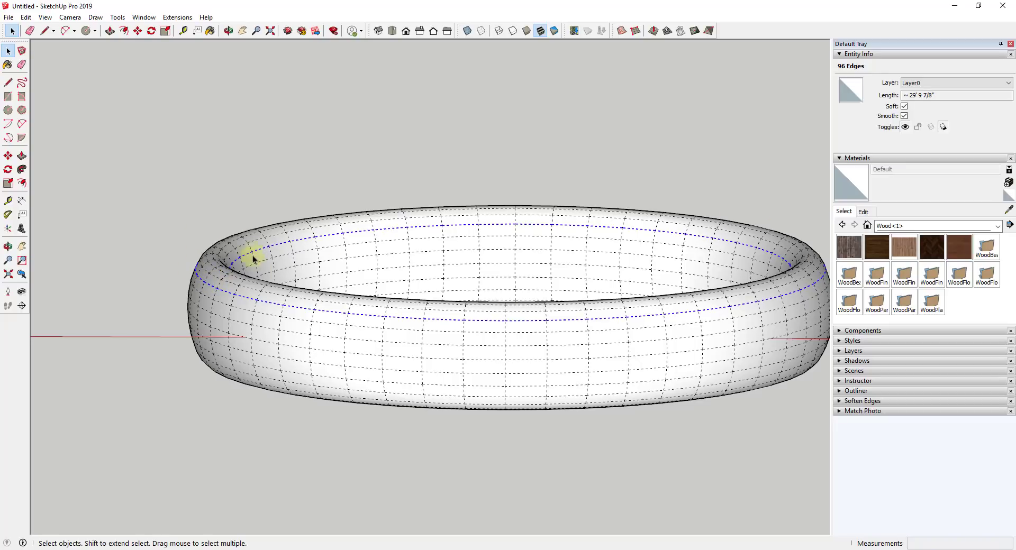
Uncheck Soft for the selected edges, clear the selection and turn Hidden Geometry off.
{"action": "left_click", "coordinate": [904, 107]}
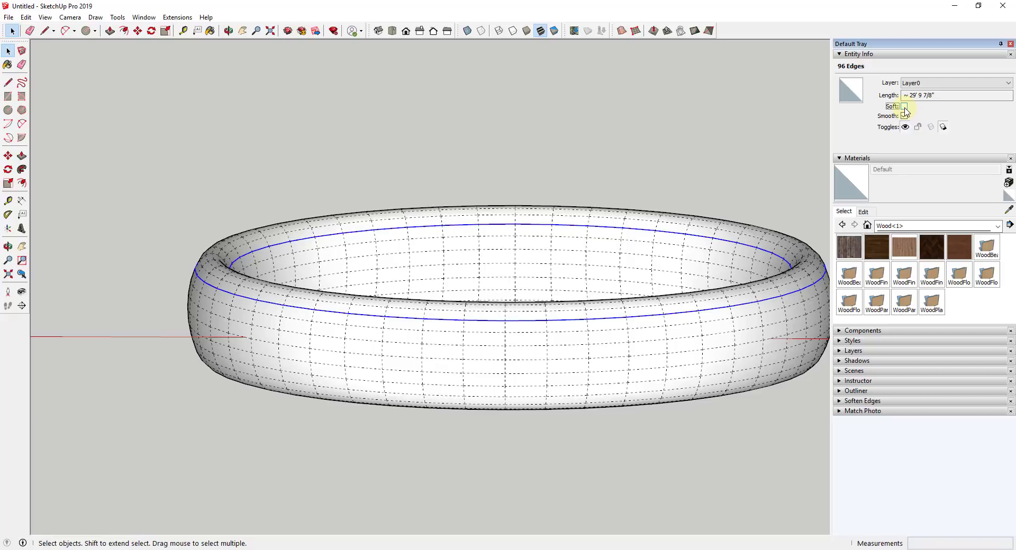
{"action": "left_click", "coordinate": [749, 158]}
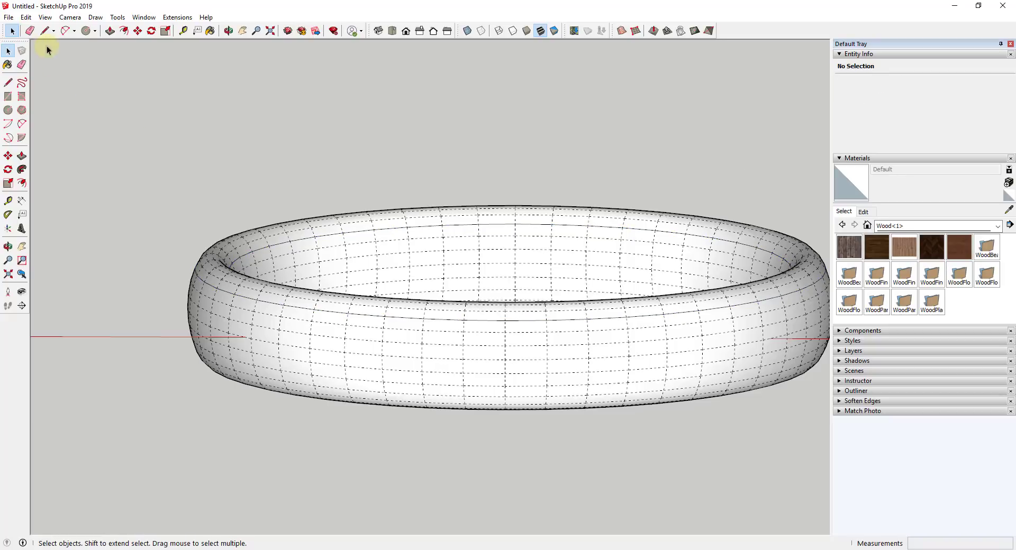
{"action": "left_click", "coordinate": [45, 17]}
{"action": "left_click", "coordinate": [78, 58]}
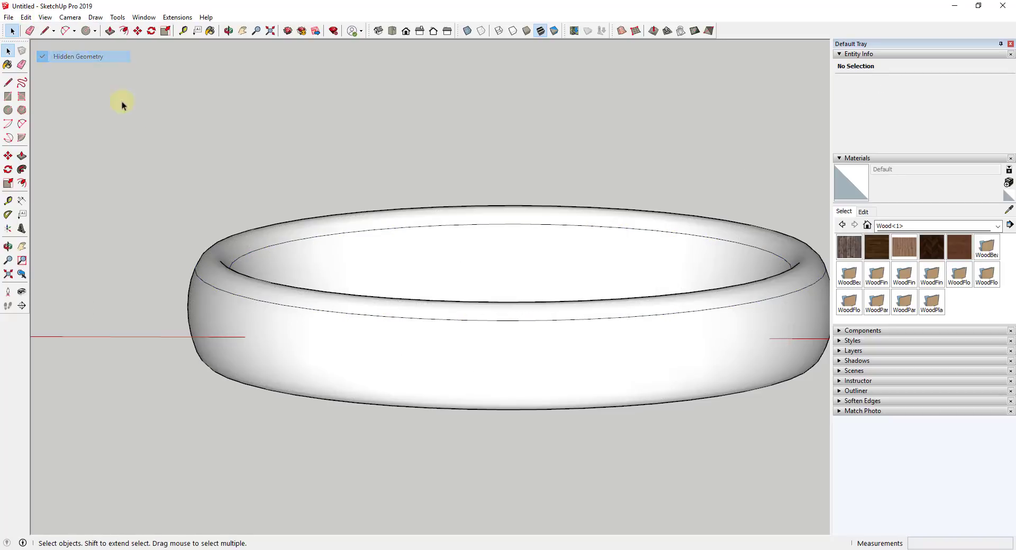
{"action": "left_click", "coordinate": [371, 309]}
{"action": "middle_click_drag", "start_coordinate": [371, 309], "coordinate": [236, 259]}
{"action": "left_click", "coordinate": [236, 259]}
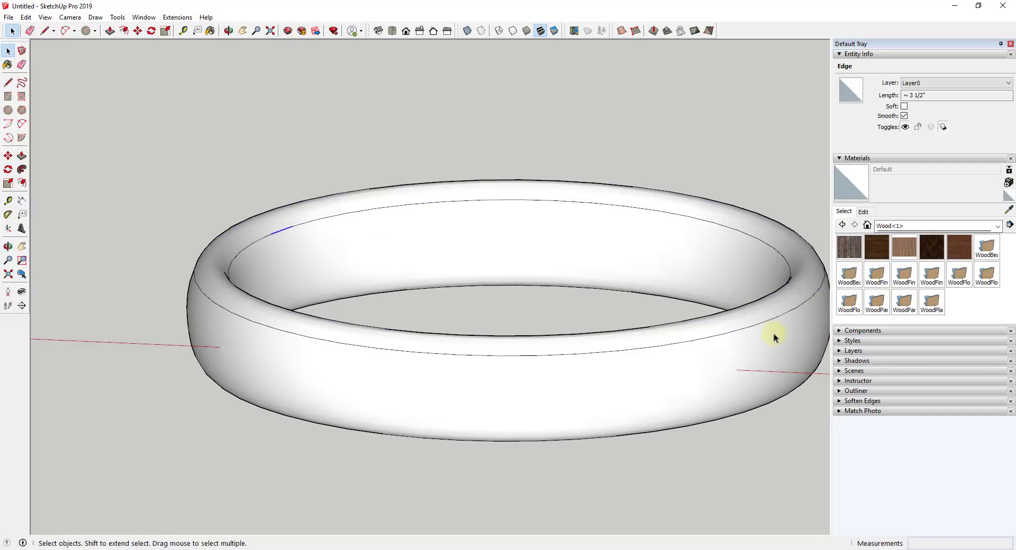
Check the ring's surfaces, turn Hidden Geometry back on, and switch to the Front view.
{"action": "left_click", "coordinate": [389, 399]}
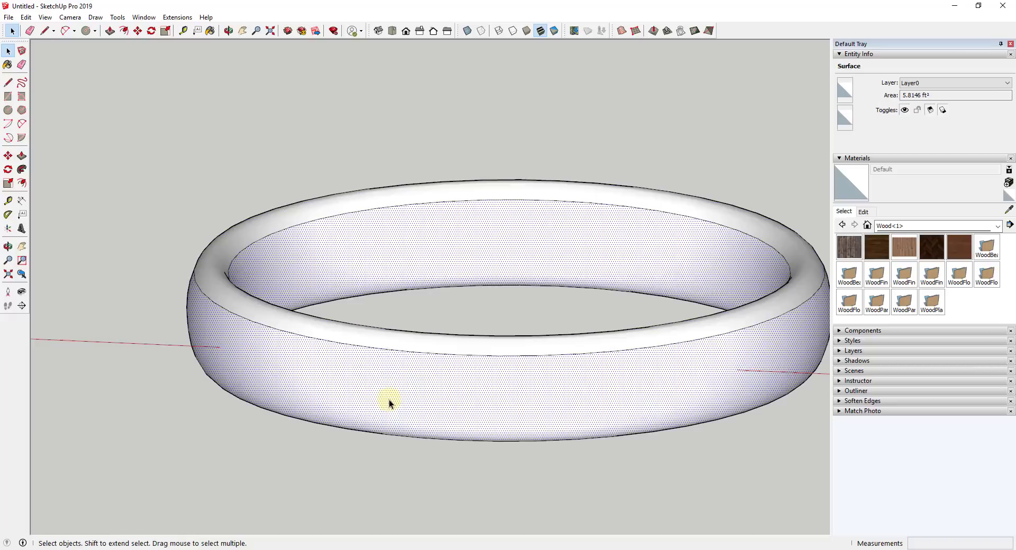
{"action": "left_click", "coordinate": [399, 344]}
{"action": "left_click", "coordinate": [404, 387]}
{"action": "left_click", "coordinate": [45, 17]}
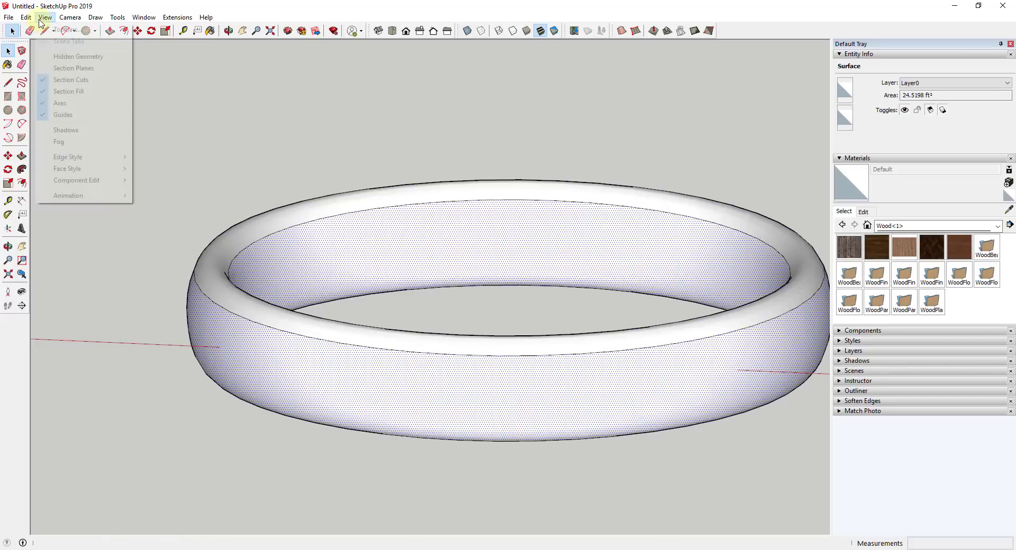
{"action": "left_click", "coordinate": [79, 56]}
{"action": "left_click", "coordinate": [406, 31]}
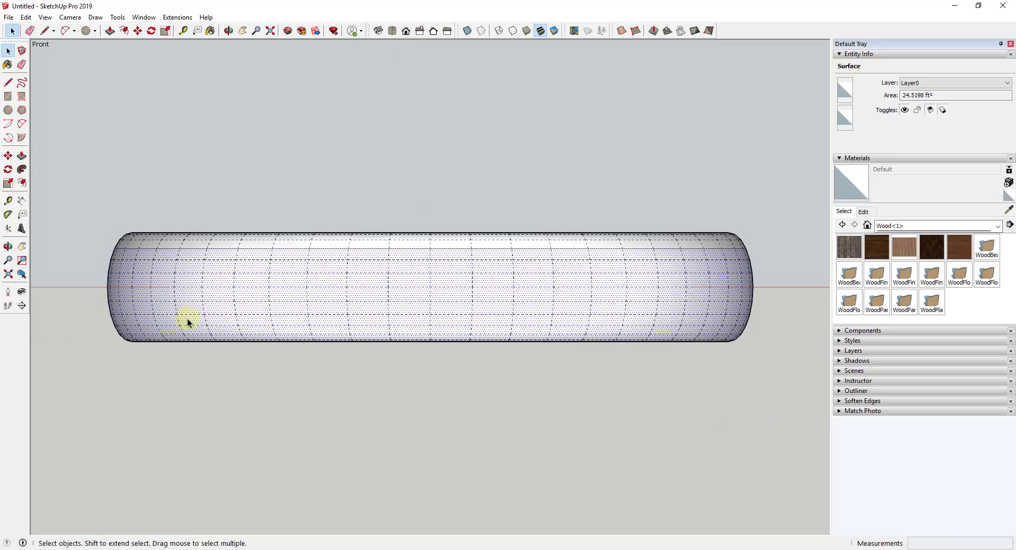
Unsoften the bottom row of ring edges and turn Hidden Geometry off.
{"action": "left_click_drag", "start_coordinate": [103, 321], "coordinate": [757, 330]}
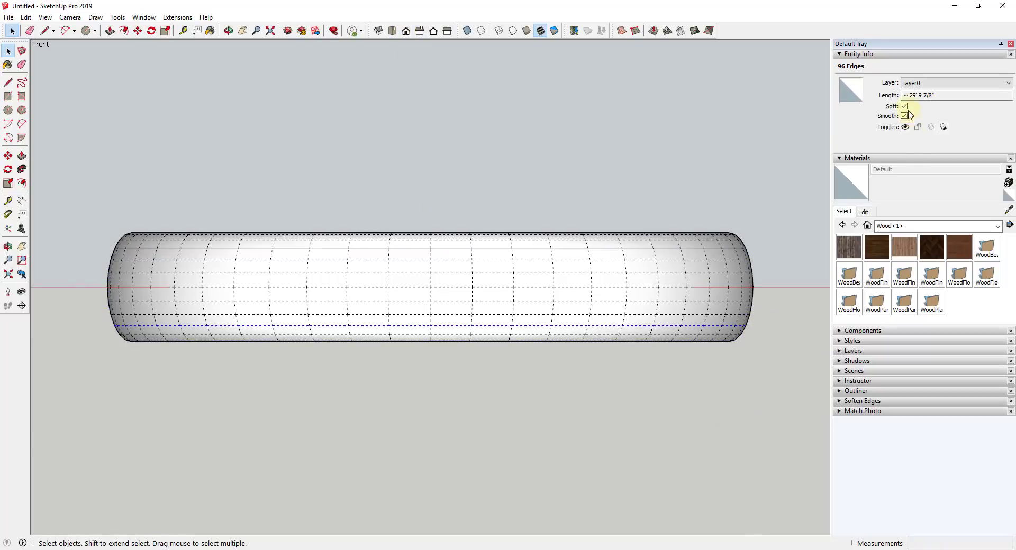
{"action": "left_click", "coordinate": [655, 147]}
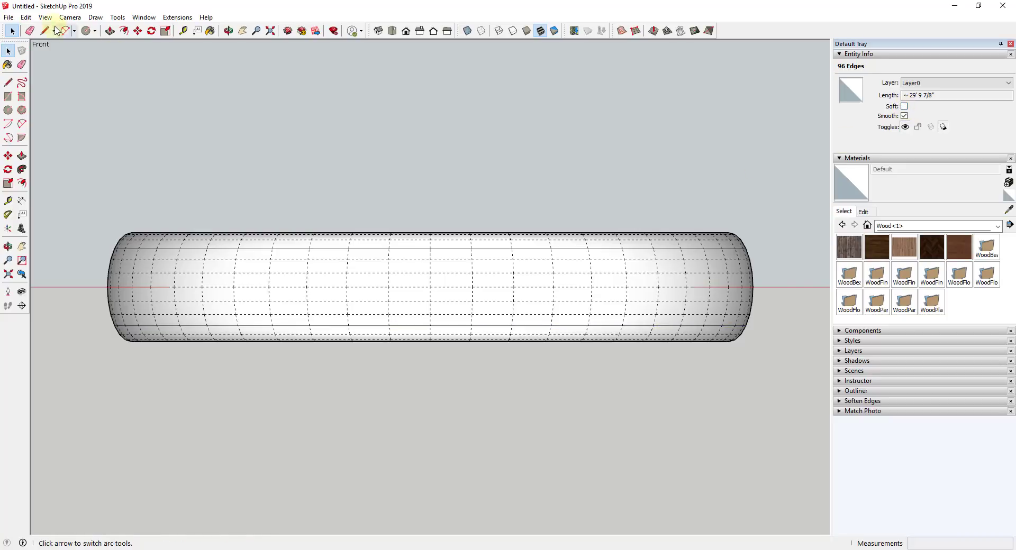
{"action": "left_click", "coordinate": [46, 17]}
{"action": "left_click", "coordinate": [68, 55]}
Orbit around the ring and select its outer band, top rim and inner surfaces to confirm they're separate.
{"action": "middle_click_drag", "start_coordinate": [415, 300], "coordinate": [561, 373]}
{"action": "left_click", "coordinate": [527, 374]}
{"action": "left_click", "coordinate": [528, 332]}
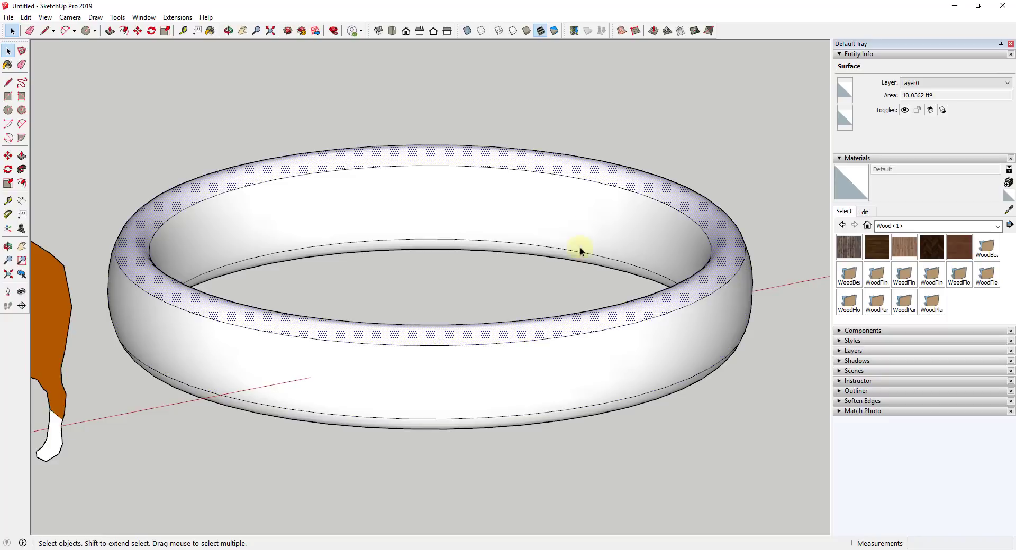
{"action": "left_click", "coordinate": [614, 276]}
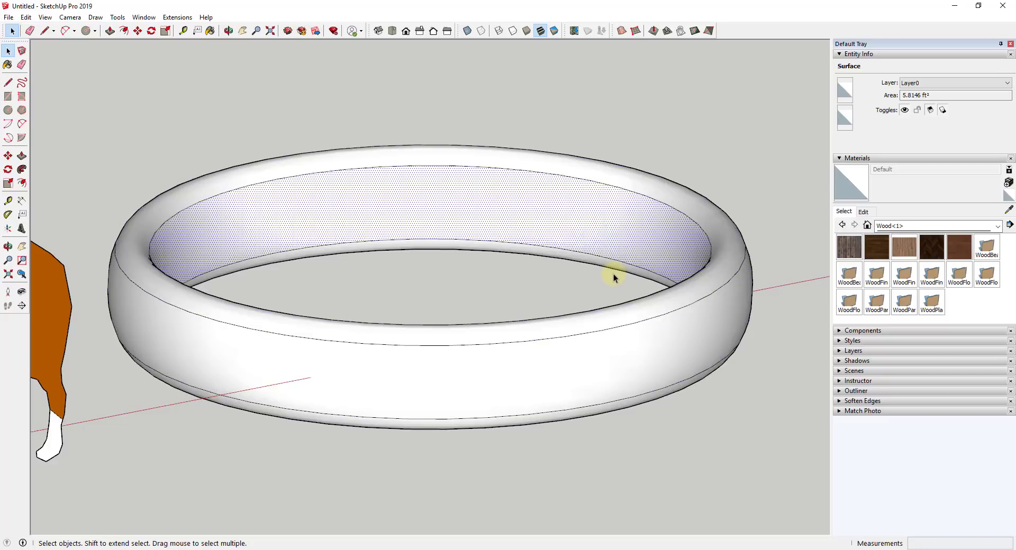
{"action": "left_click", "coordinate": [706, 312]}
{"action": "left_click", "coordinate": [584, 182]}
{"action": "left_click", "coordinate": [232, 272]}
{"action": "left_click", "coordinate": [303, 367]}
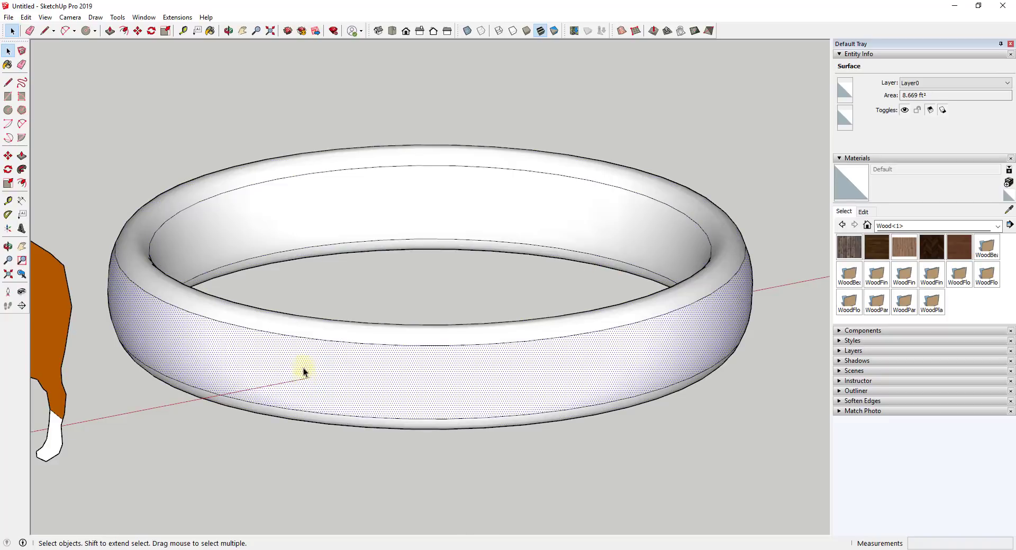
{"action": "scroll", "coordinate": [303, 368], "scroll_direction": "down", "scroll_amount": 3}
{"action": "middle_click_drag", "start_coordinate": [505, 425], "coordinate": [283, 318]}
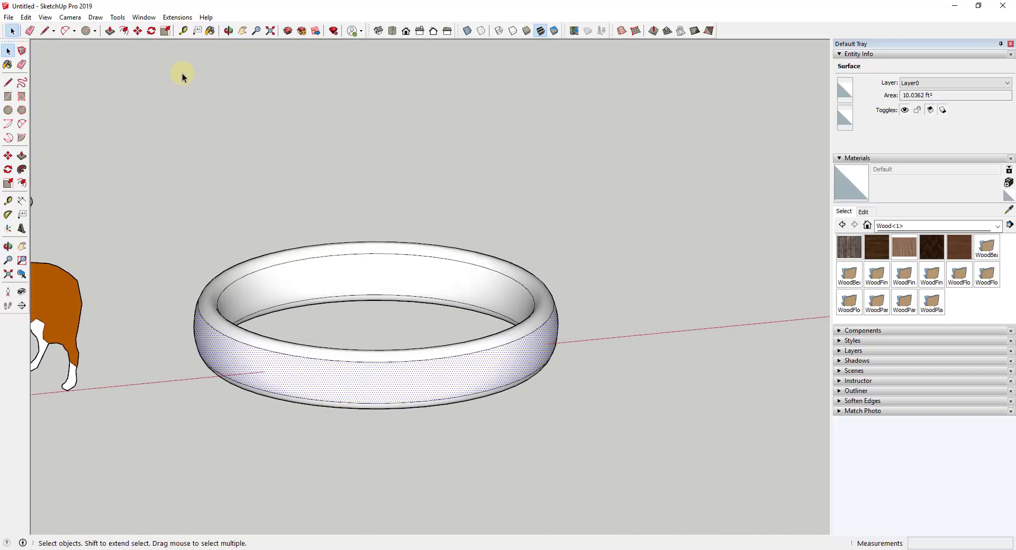
Switch to a perspective Iso view orbited low, and pick Wood Laminate from the Wood collection.
{"action": "left_click", "coordinate": [378, 30]}
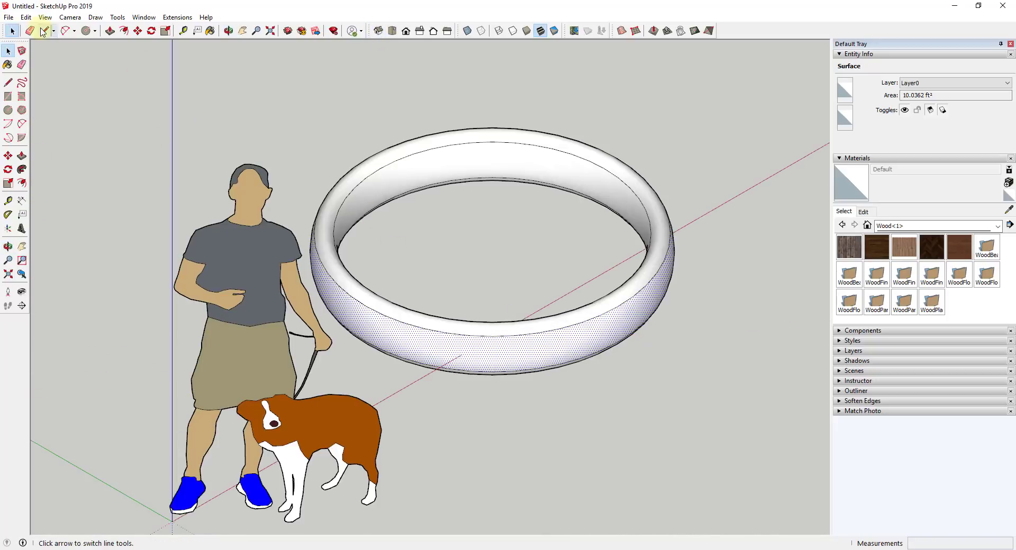
{"action": "left_click", "coordinate": [70, 17]}
{"action": "left_click", "coordinate": [104, 80]}
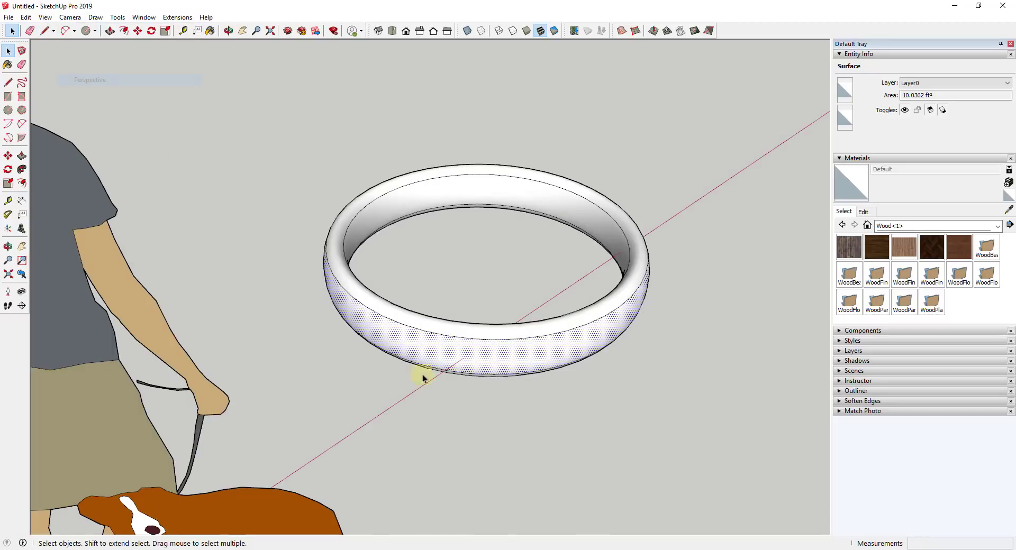
{"action": "middle_click_drag", "start_coordinate": [423, 378], "coordinate": [402, 322]}
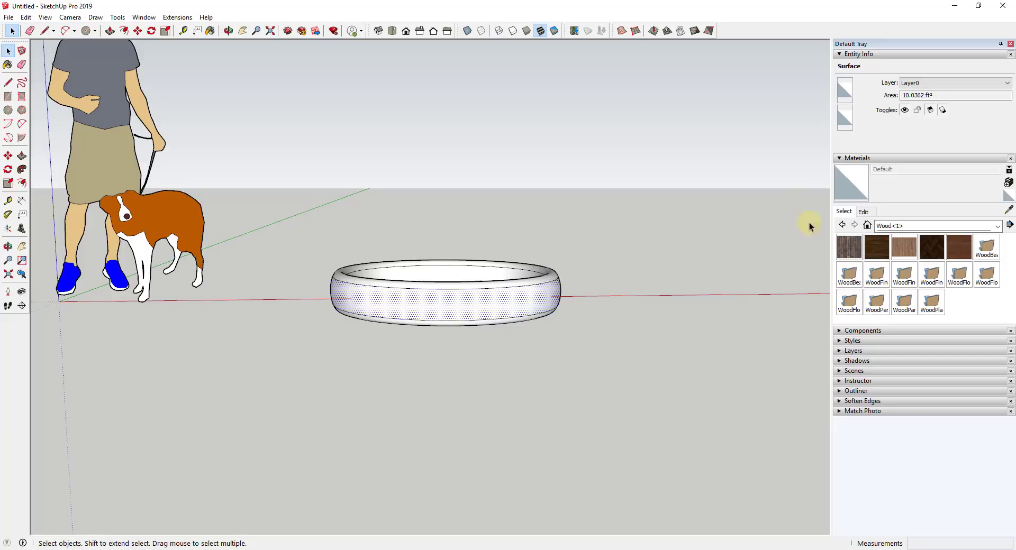
{"action": "left_click", "coordinate": [959, 246]}
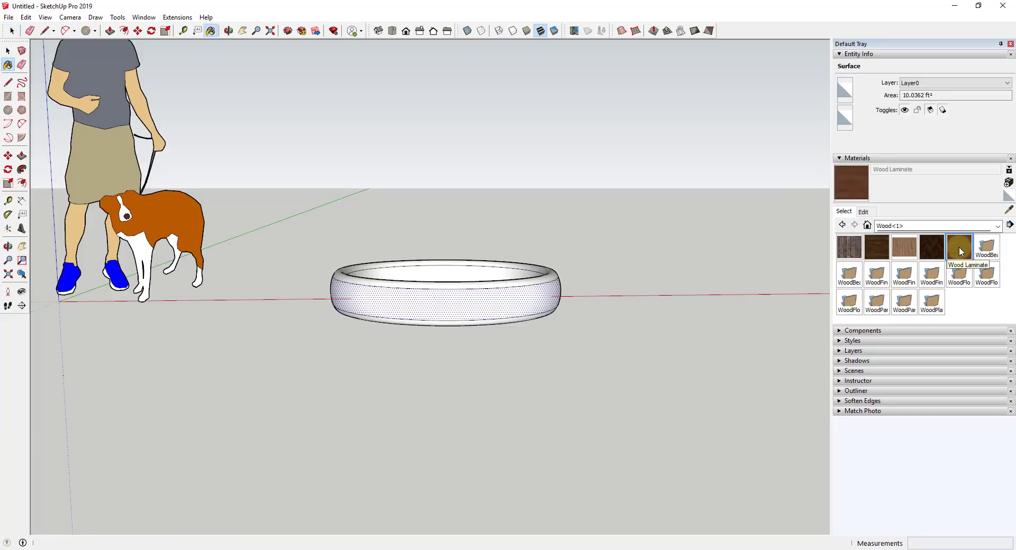
Paint the ring's outer band with Wood Laminate and zoom in on the result.
{"action": "left_click", "coordinate": [474, 298]}
{"action": "scroll", "coordinate": [473, 297], "scroll_direction": "up", "scroll_amount": 5}
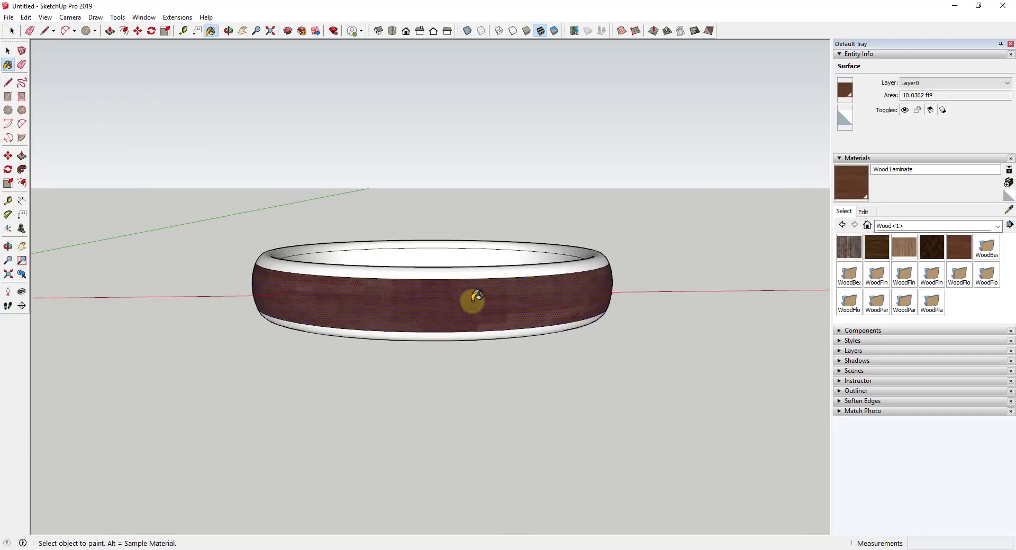
{"action": "mouse_move", "coordinate": [474, 288]}
{"action": "middle_mouse_down"}
{"action": "mouse_move", "coordinate": [708, 260]}
{"action": "mouse_move", "coordinate": [644, 263]}
{"action": "mouse_move", "coordinate": [642, 347]}
{"action": "mouse_move", "coordinate": [574, 295]}
{"action": "mouse_move", "coordinate": [438, 300]}
{"action": "middle_mouse_up"}
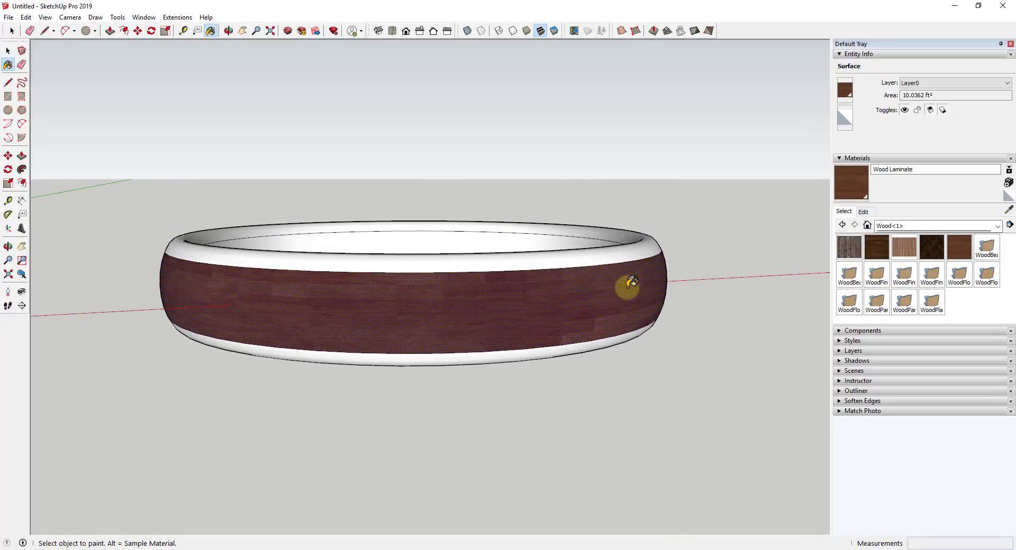
{"action": "scroll", "coordinate": [529, 307], "scroll_direction": "up", "scroll_amount": 5}
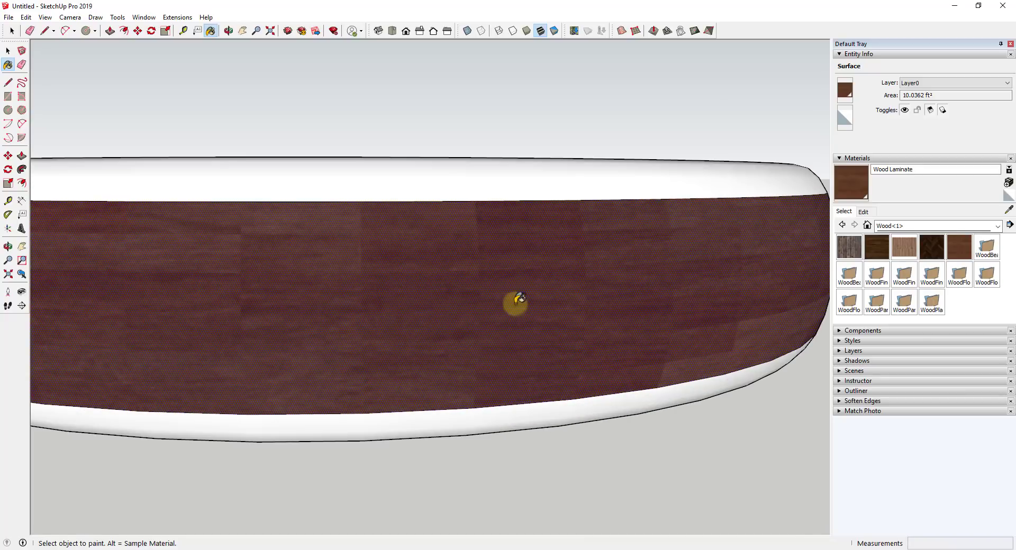
{"action": "scroll", "coordinate": [529, 293], "scroll_direction": "down", "scroll_amount": 5}
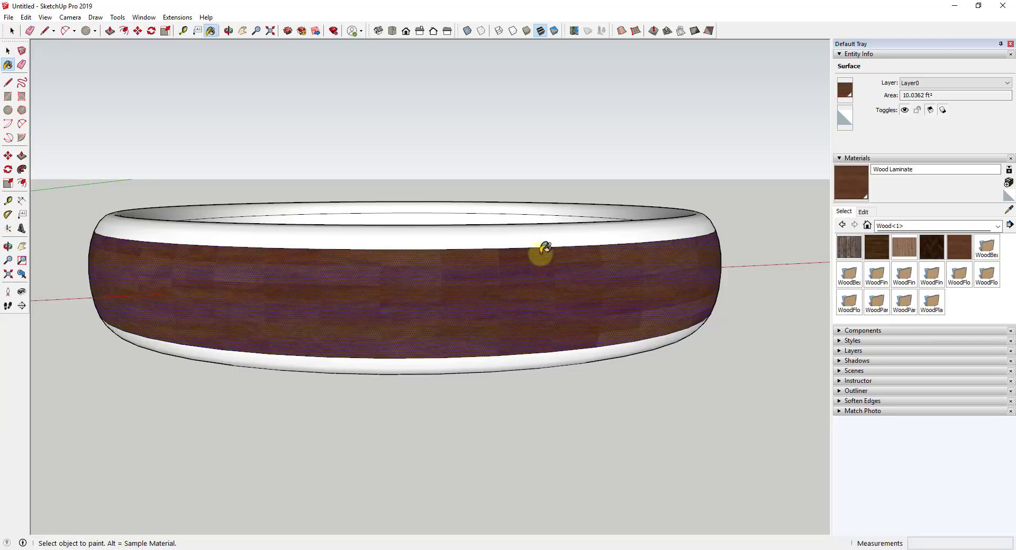
Show Hidden Geometry to inspect the band's facets, hide it again, and return to Select.
{"action": "left_click", "coordinate": [45, 18]}
{"action": "left_click", "coordinate": [79, 54]}
{"action": "scroll", "coordinate": [476, 259], "scroll_direction": "up", "scroll_amount": 3}
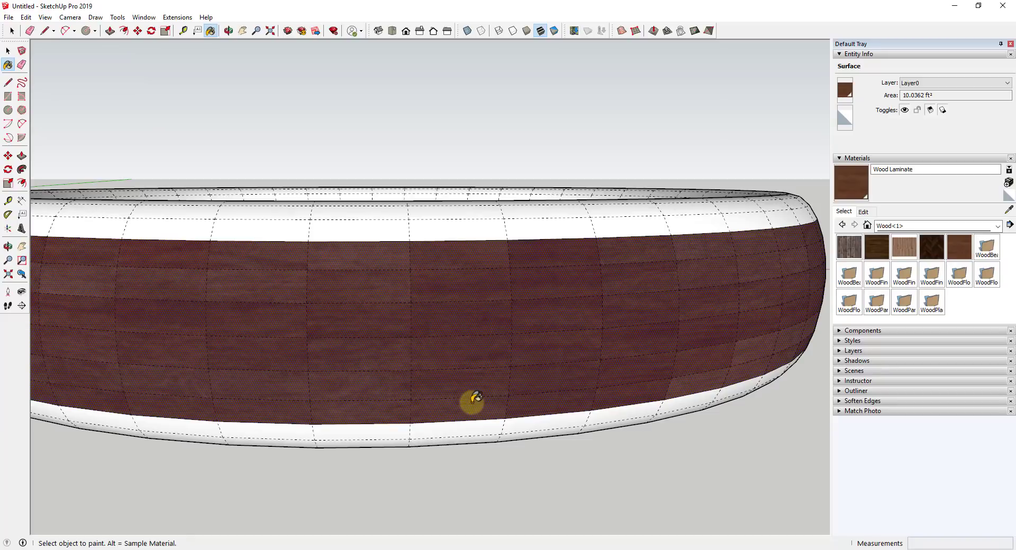
{"action": "scroll", "coordinate": [630, 394], "scroll_direction": "up", "scroll_amount": 5}
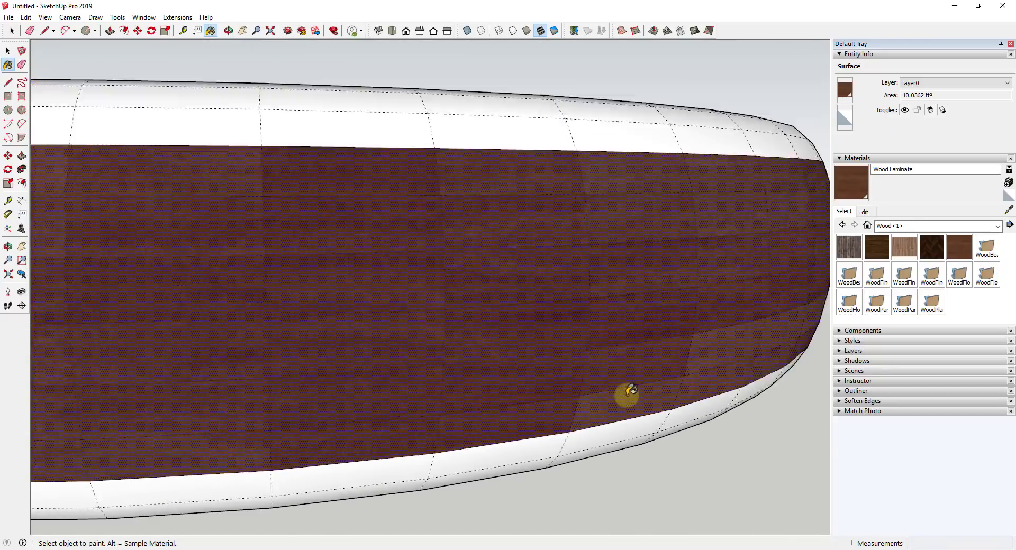
{"action": "scroll", "coordinate": [630, 392], "scroll_direction": "down", "scroll_amount": 6}
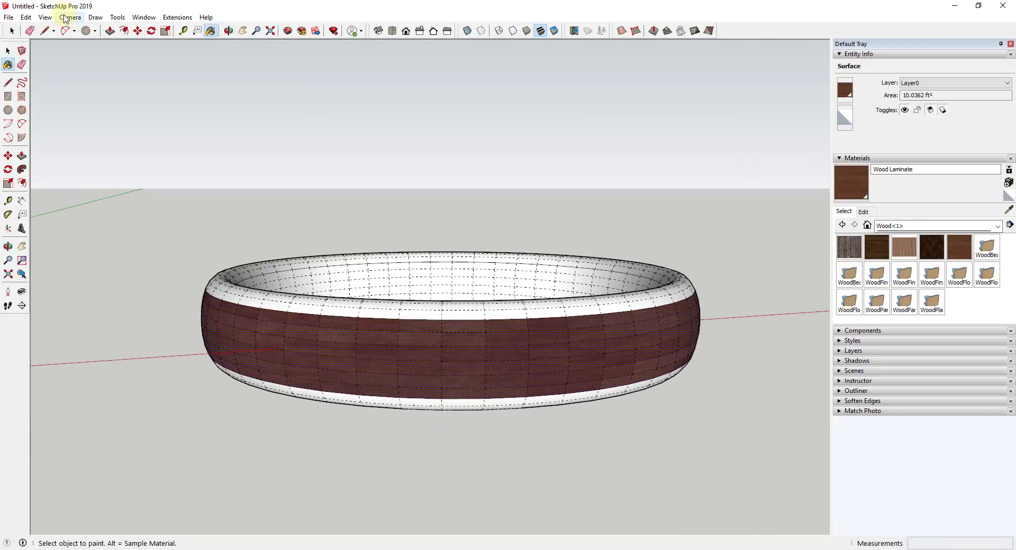
{"action": "left_click", "coordinate": [46, 18]}
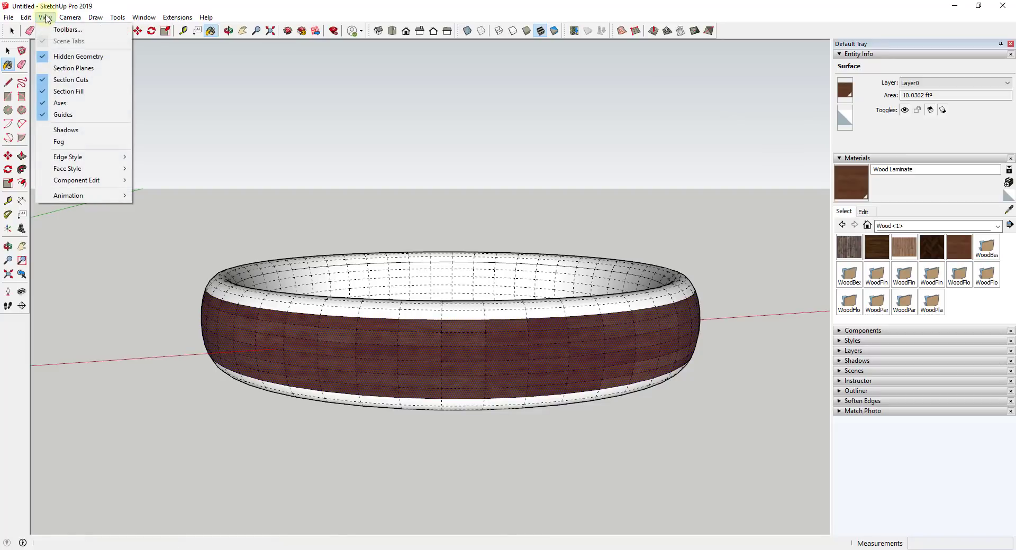
{"action": "left_click", "coordinate": [69, 57]}
{"action": "scroll", "coordinate": [681, 340], "scroll_direction": "down", "scroll_amount": 3}
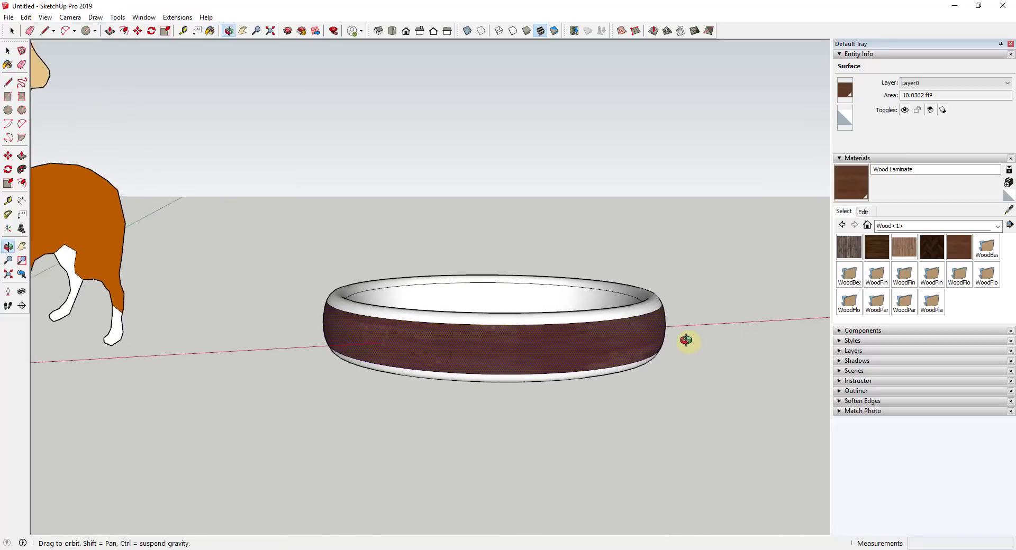
{"action": "scroll", "coordinate": [683, 344], "scroll_direction": "down", "scroll_amount": 3}
{"action": "scroll", "coordinate": [657, 317], "scroll_direction": "up", "scroll_amount": 5}
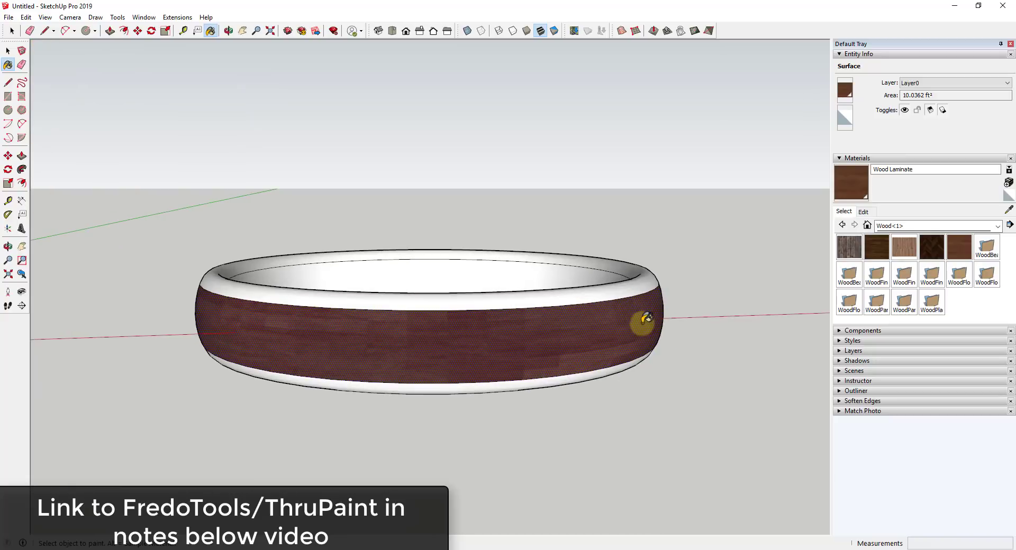
{"action": "key", "text": "space"}
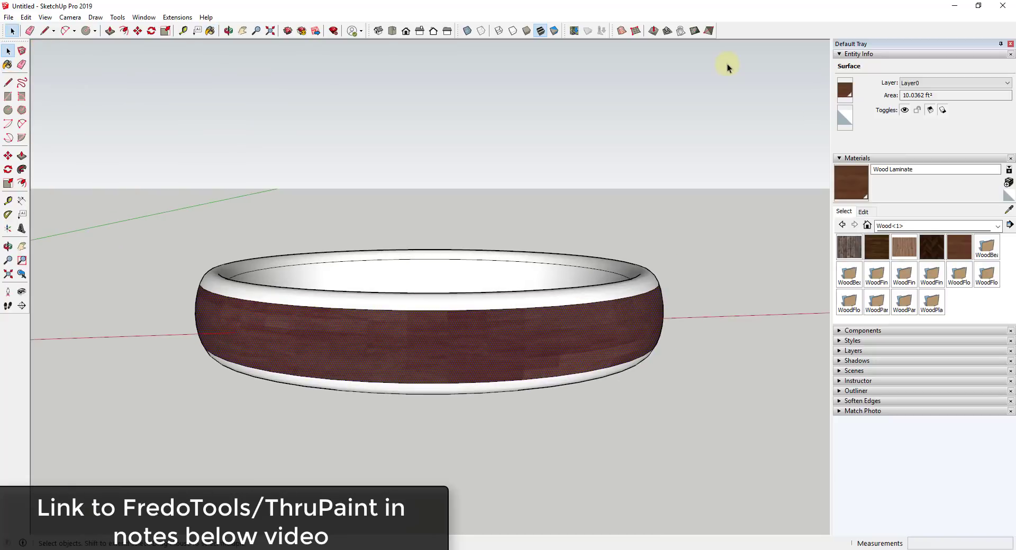
Display the Fredo6 Tools toolbar, move it aside, and launch ThruPaint.
{"action": "right_click", "coordinate": [739, 33]}
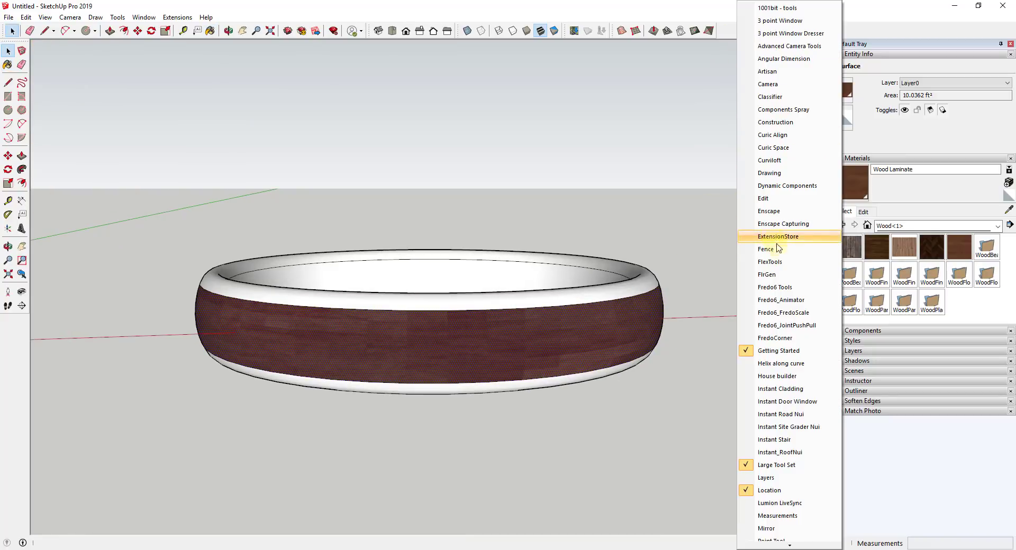
{"action": "left_click", "coordinate": [773, 289]}
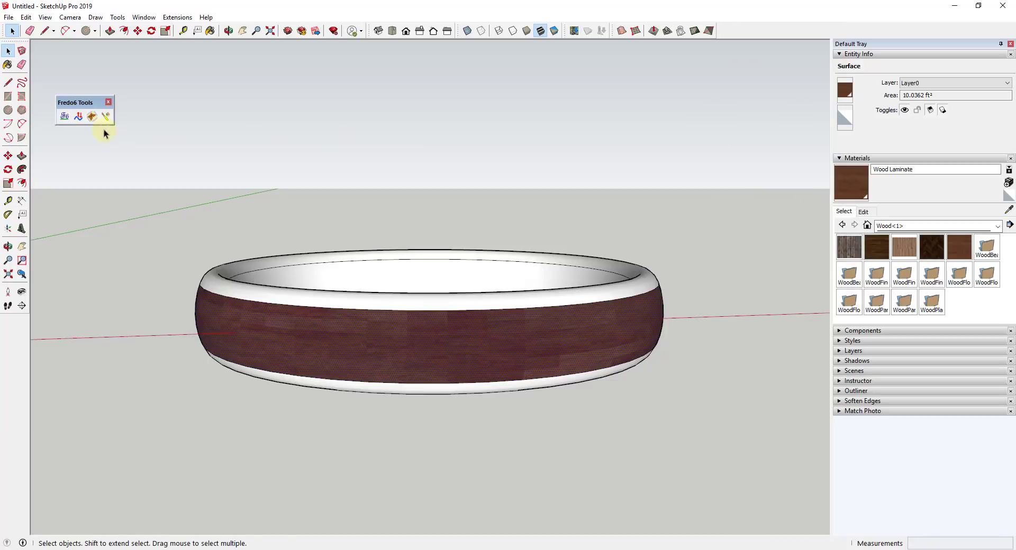
{"action": "left_click_drag", "start_coordinate": [89, 108], "coordinate": [83, 77]}
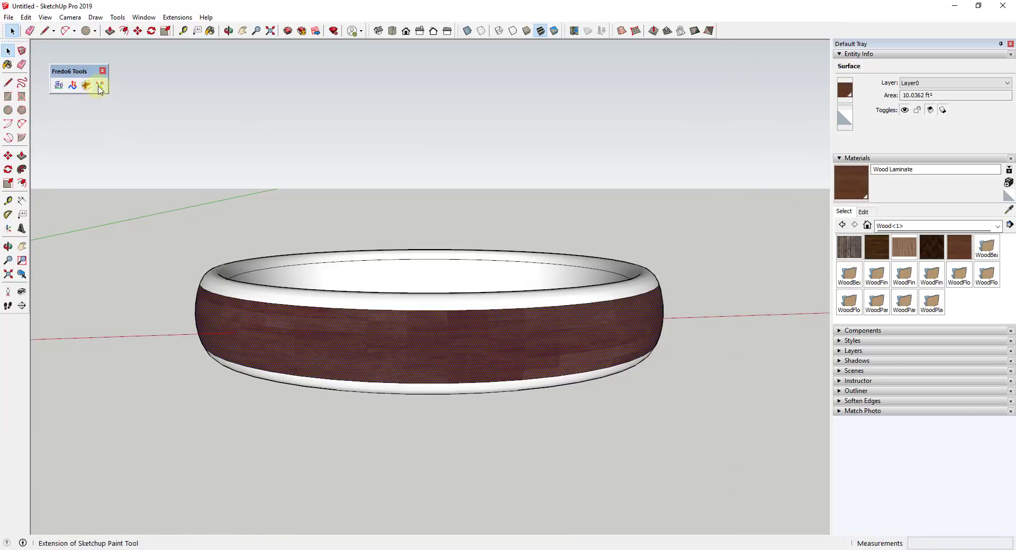
{"action": "left_click", "coordinate": [100, 87]}
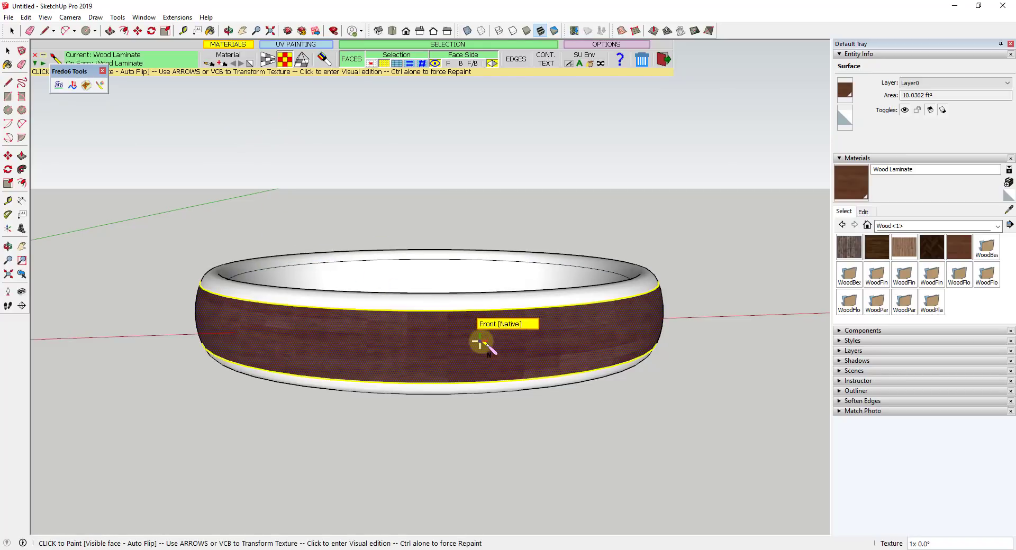
Switch ThruPaint to QuadMesh UV and repaint the ring's outer band with mesh-following wood.
{"action": "left_click", "coordinate": [461, 347]}
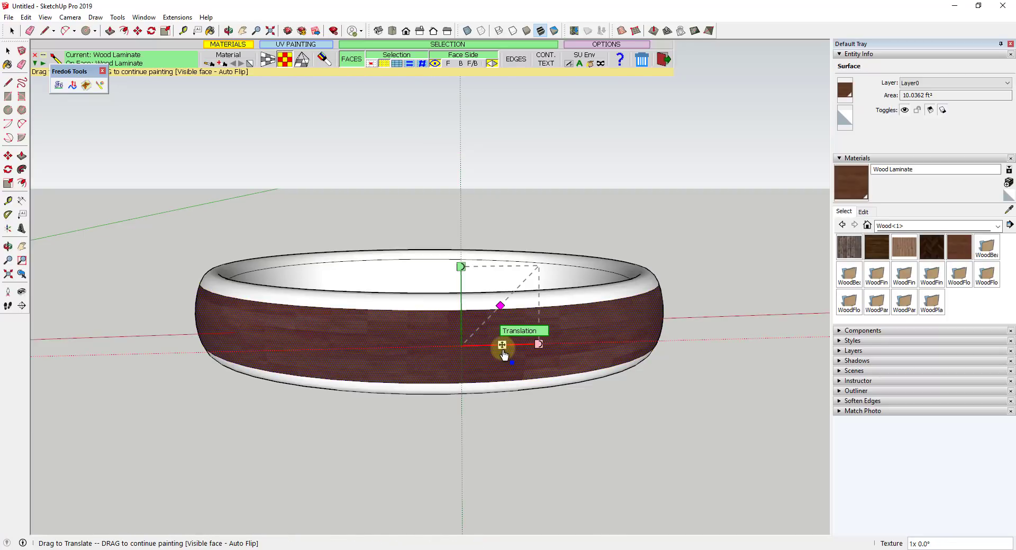
{"action": "left_click", "coordinate": [407, 344]}
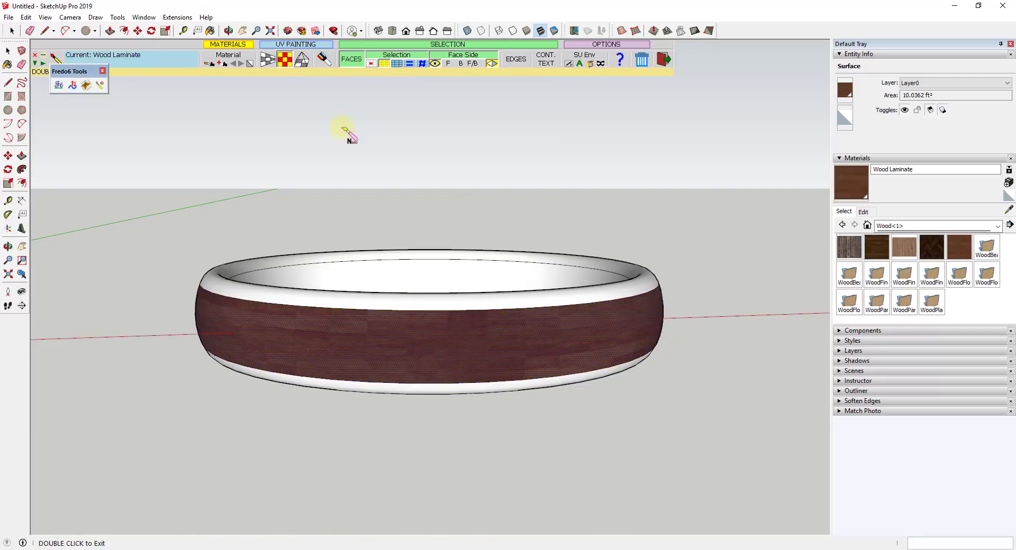
{"action": "left_click", "coordinate": [269, 63]}
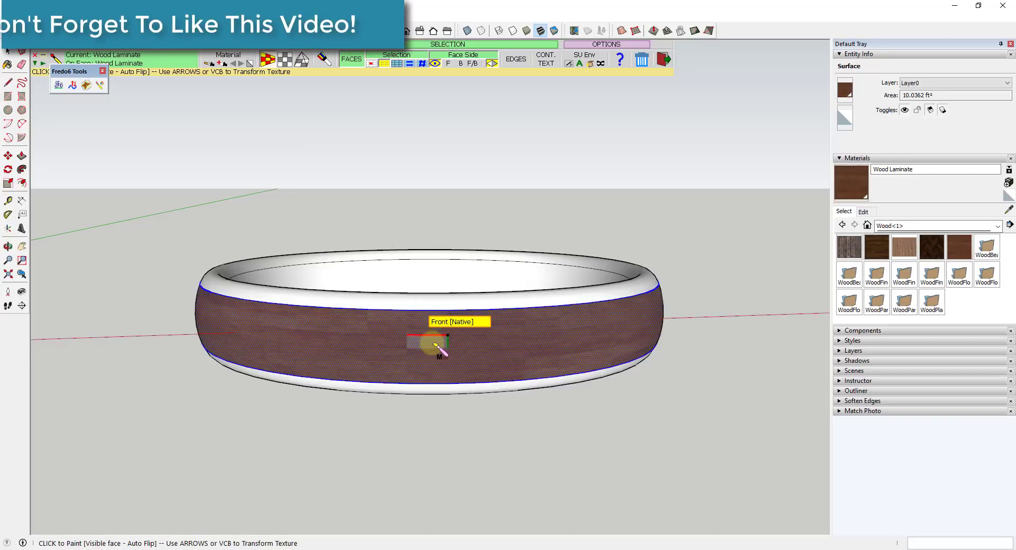
{"action": "left_click", "coordinate": [449, 351]}
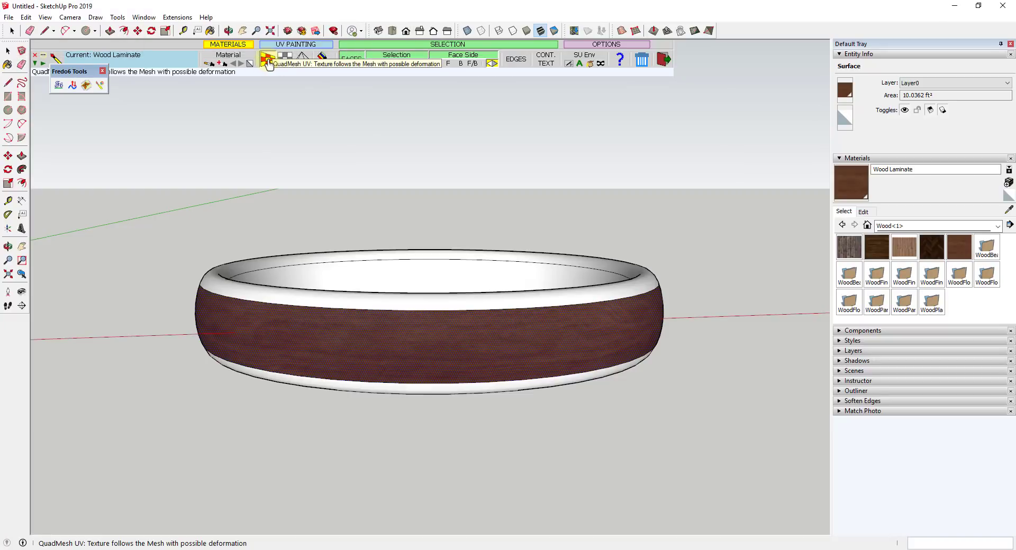
Orbit above the ring and paint its inner face with Wood Laminate.
{"action": "middle_click_drag", "start_coordinate": [348, 283], "coordinate": [382, 364]}
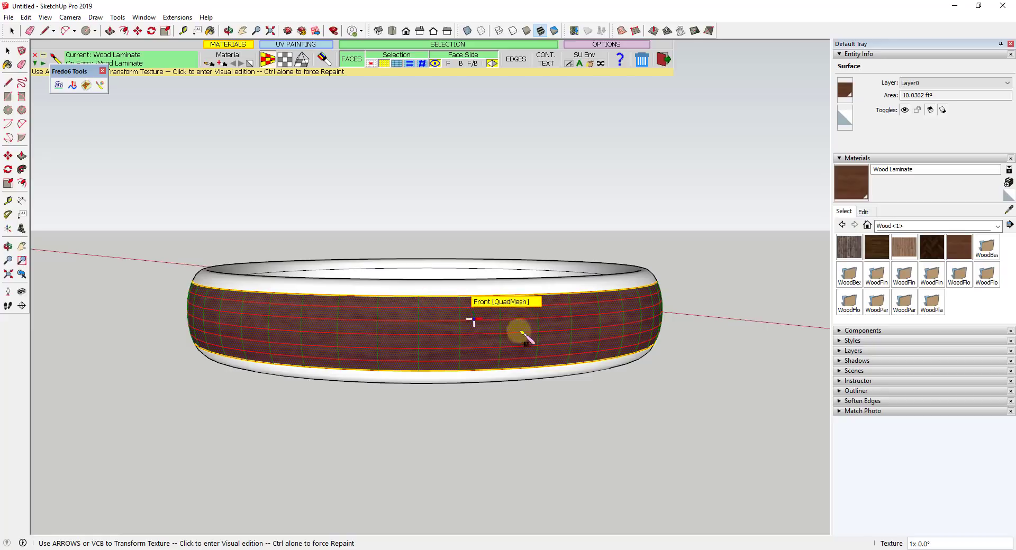
{"action": "middle_click_drag", "start_coordinate": [667, 335], "coordinate": [114, 379]}
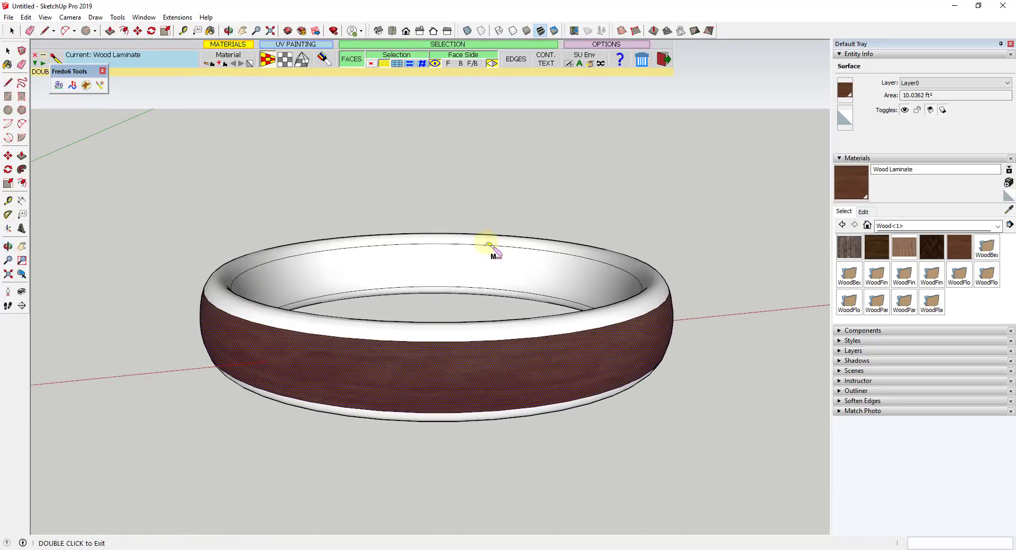
{"action": "left_click", "coordinate": [453, 276]}
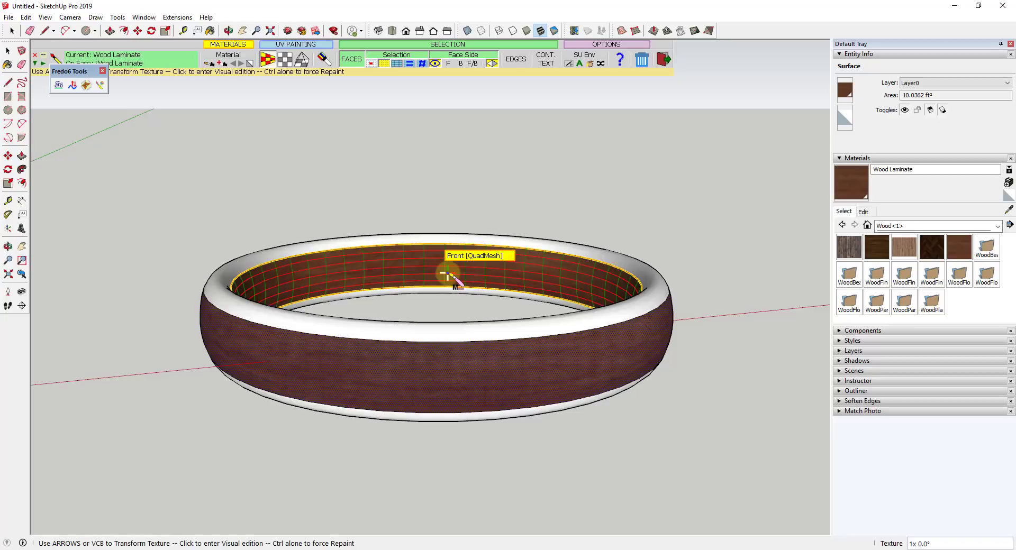
{"action": "mouse_move", "coordinate": [594, 324]}
{"action": "middle_mouse_down"}
{"action": "mouse_move", "coordinate": [685, 483]}
{"action": "mouse_move", "coordinate": [636, 374]}
{"action": "mouse_move", "coordinate": [596, 333]}
{"action": "middle_mouse_up"}
{"action": "scroll", "coordinate": [635, 325], "scroll_direction": "down", "scroll_amount": 2}
Exit ThruPaint and sample the material of the ring's white rim.
{"action": "double_click", "coordinate": [698, 313]}
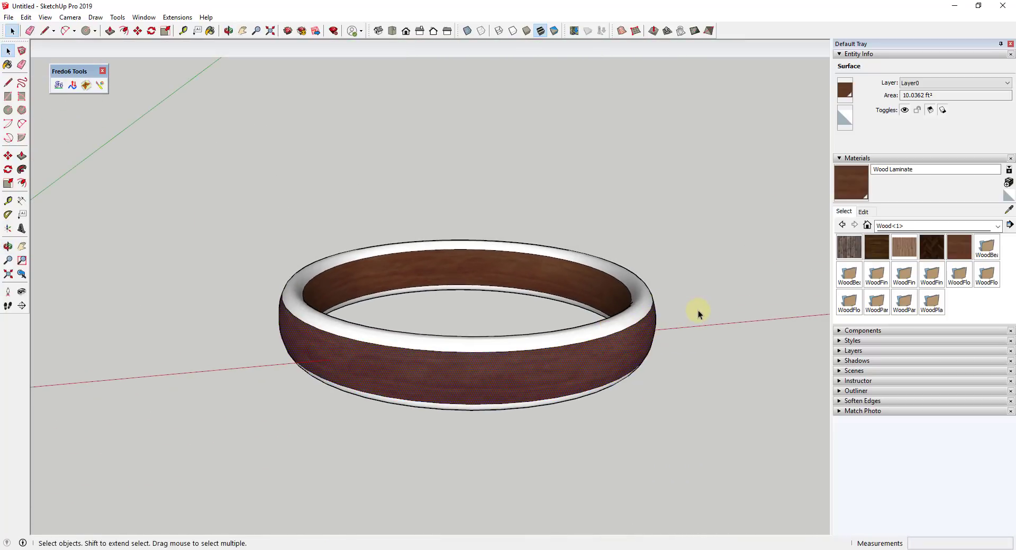
{"action": "left_click", "coordinate": [631, 316]}
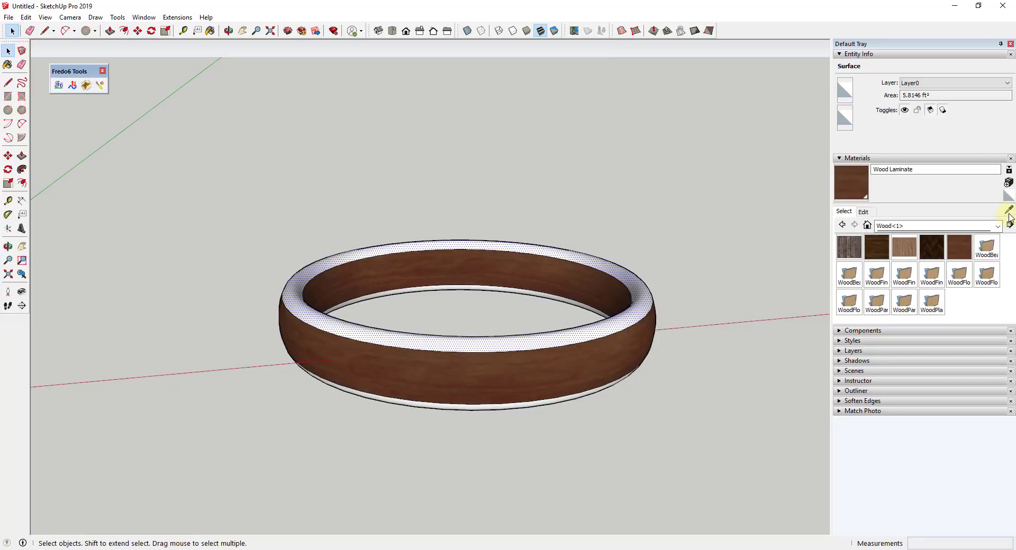
{"action": "left_click", "coordinate": [1009, 211]}
{"action": "left_click", "coordinate": [637, 289]}
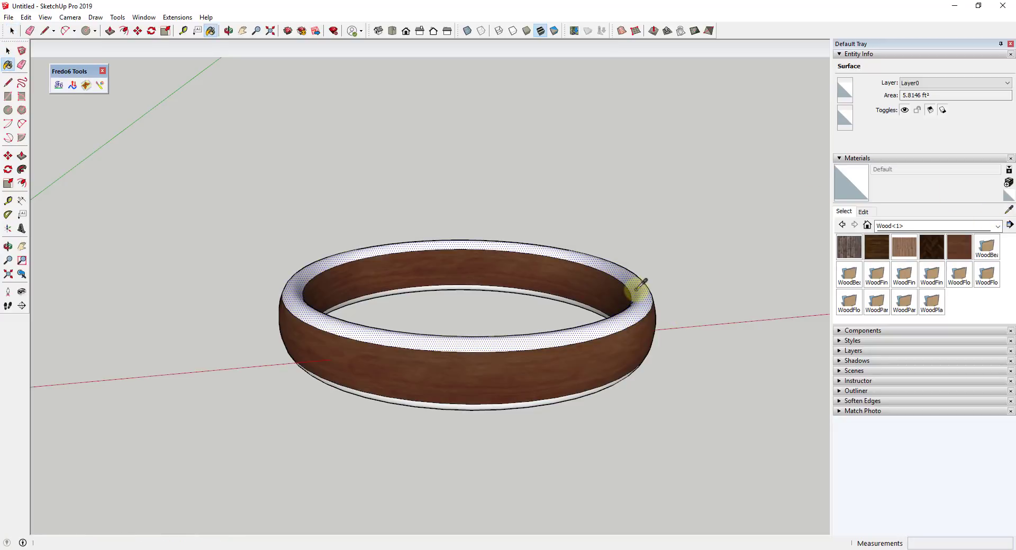
Pick white Color M00 from the Colors collection, then orbit to check the ring.
{"action": "left_click", "coordinate": [900, 226]}
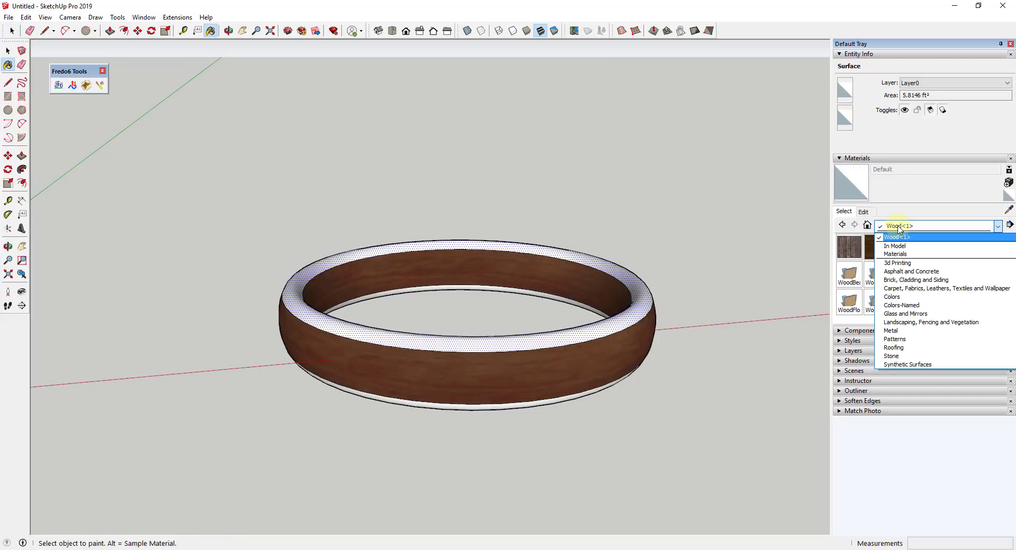
{"action": "left_click", "coordinate": [900, 297]}
{"action": "scroll", "coordinate": [963, 296], "scroll_direction": "down", "scroll_amount": 15}
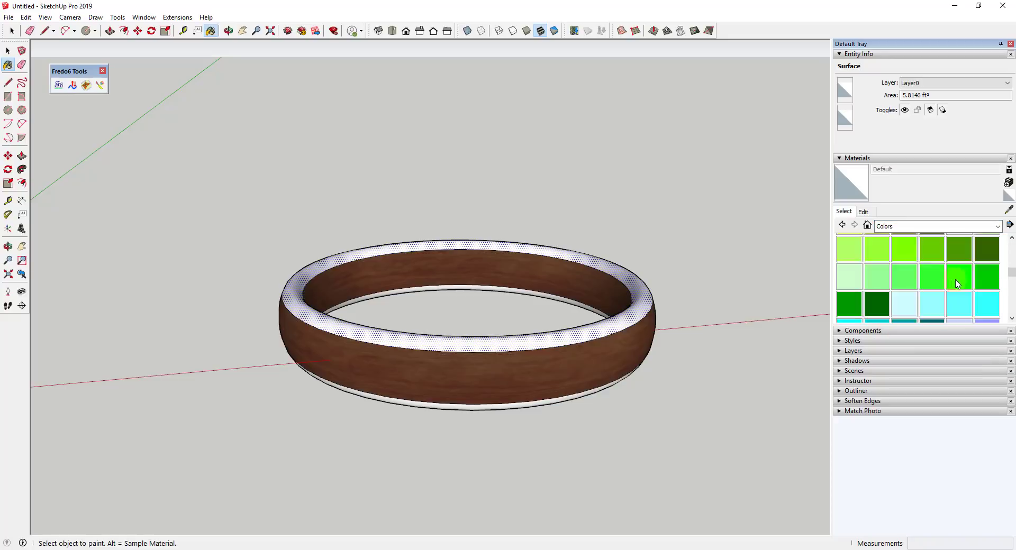
{"action": "scroll", "coordinate": [873, 316], "scroll_direction": "up", "scroll_amount": 3}
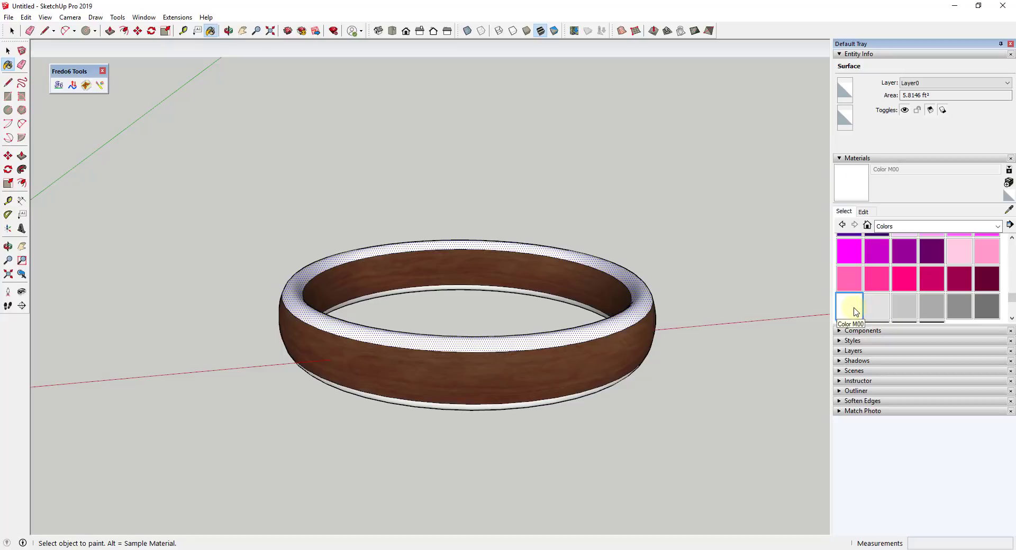
{"action": "left_click", "coordinate": [643, 297]}
{"action": "middle_click_drag", "start_coordinate": [532, 326], "coordinate": [522, 120]}
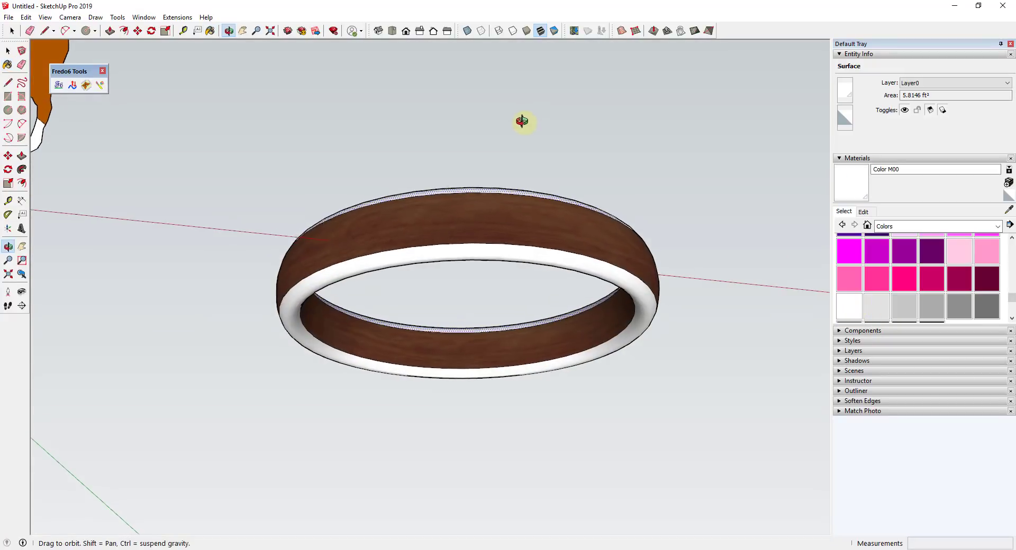
{"action": "middle_click_drag", "start_coordinate": [629, 275], "coordinate": [560, 348]}
{"action": "scroll", "coordinate": [560, 347], "scroll_direction": "down", "scroll_amount": 3}
{"action": "scroll", "coordinate": [604, 358], "scroll_direction": "up", "scroll_amount": 3}
Show the Enscape toolbar, move it clear of the other toolbar, and start Enscape.
{"action": "key", "text": "space"}
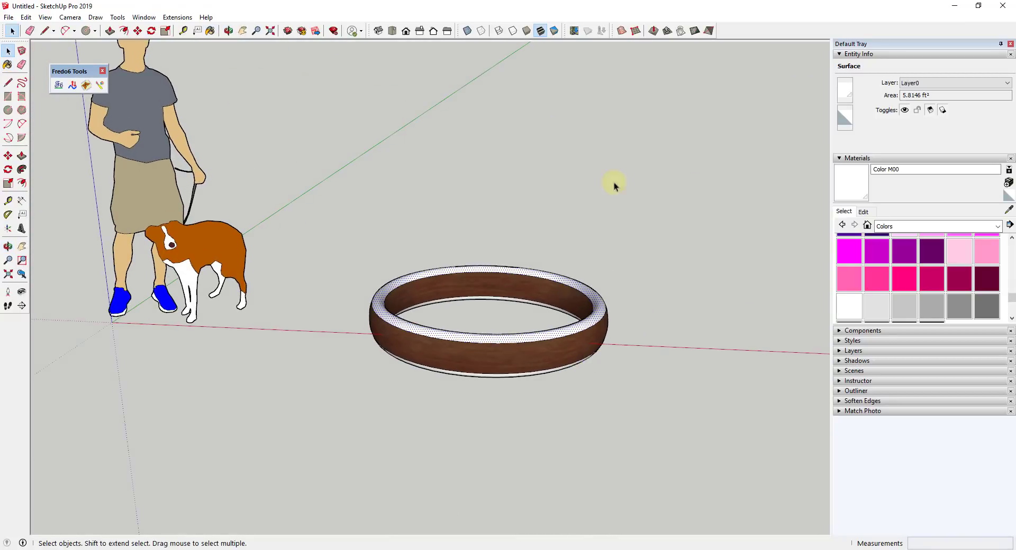
{"action": "right_click", "coordinate": [763, 42]}
{"action": "left_click", "coordinate": [764, 212]}
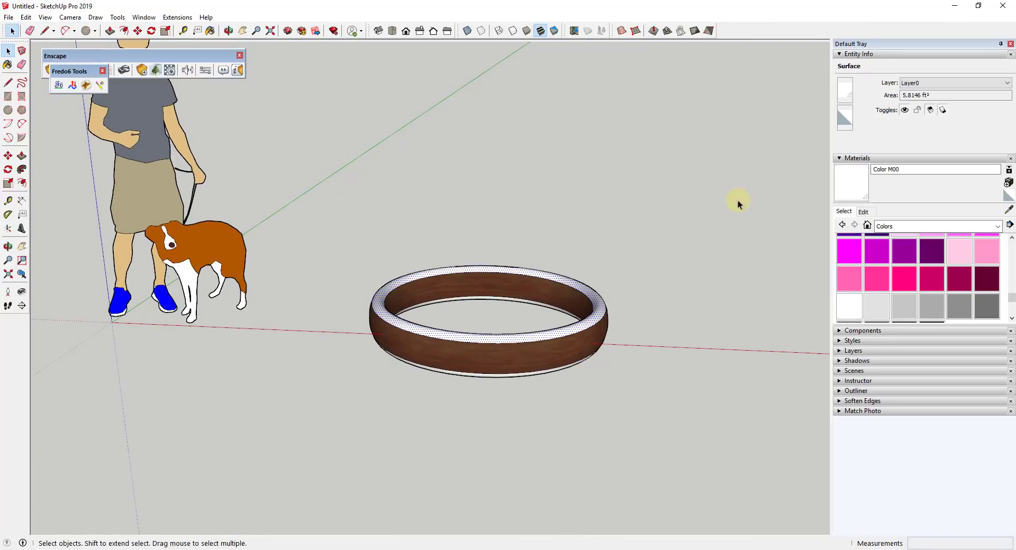
{"action": "left_click_drag", "start_coordinate": [55, 56], "coordinate": [193, 62]}
{"action": "left_click", "coordinate": [304, 78]}
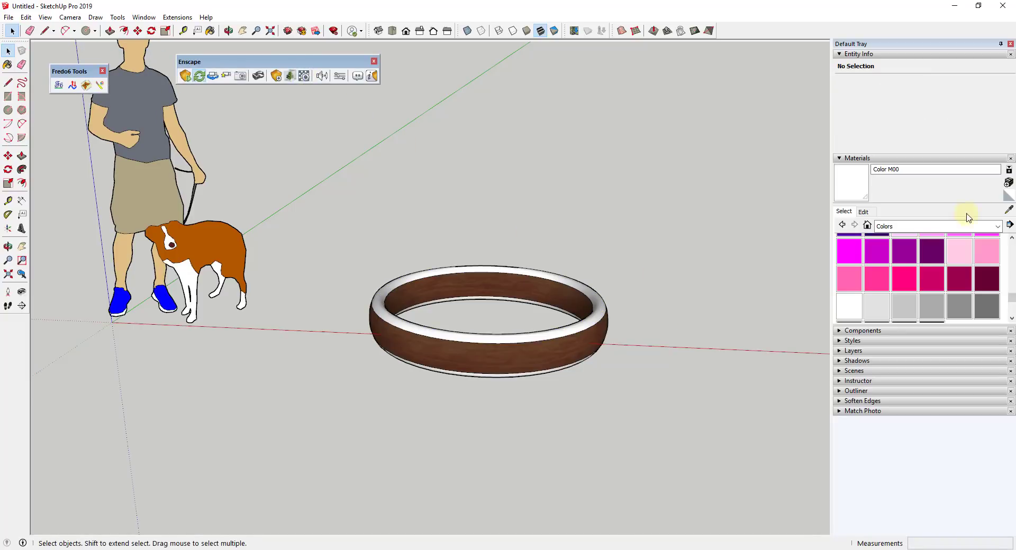
Give the sampled white material Enscape Self-Illumination at 5000 cd/m² and close the settings.
{"action": "left_click", "coordinate": [1009, 211]}
{"action": "left_click", "coordinate": [587, 323]}
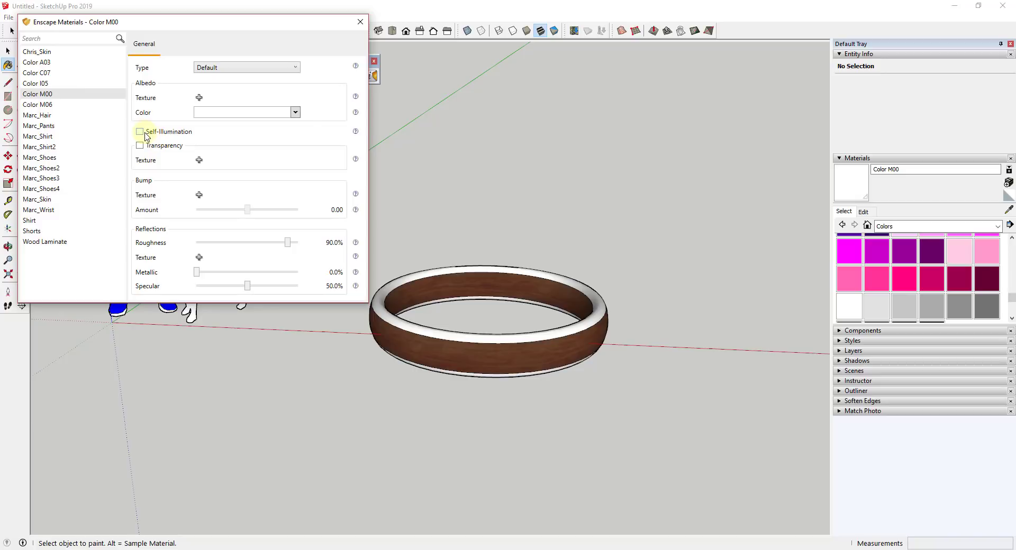
{"action": "left_click", "coordinate": [140, 132]}
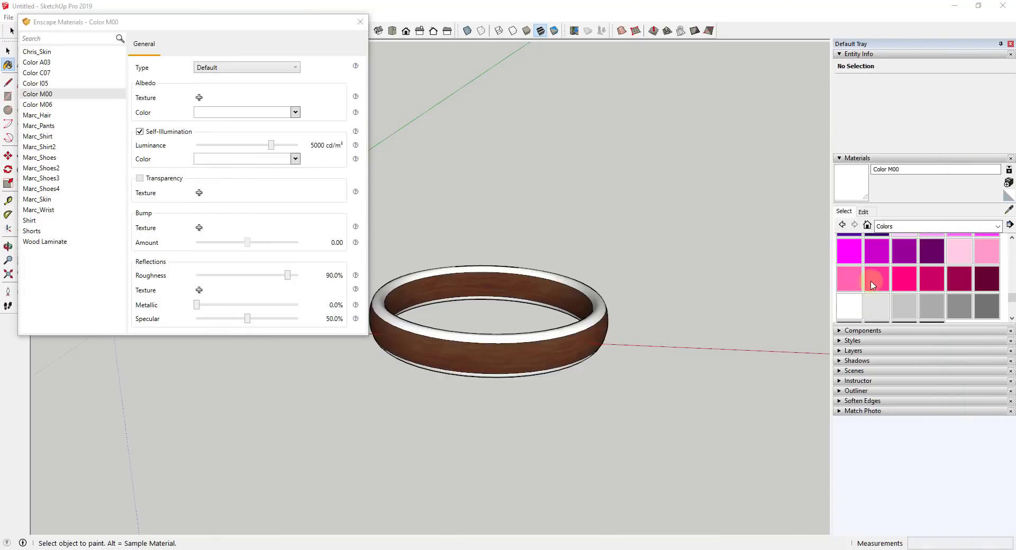
{"action": "left_click", "coordinate": [360, 22]}
{"action": "scroll", "coordinate": [495, 357], "scroll_direction": "down", "scroll_amount": 3}
Window-select the whole ring and use Make Group on it.
{"action": "key", "text": "space"}
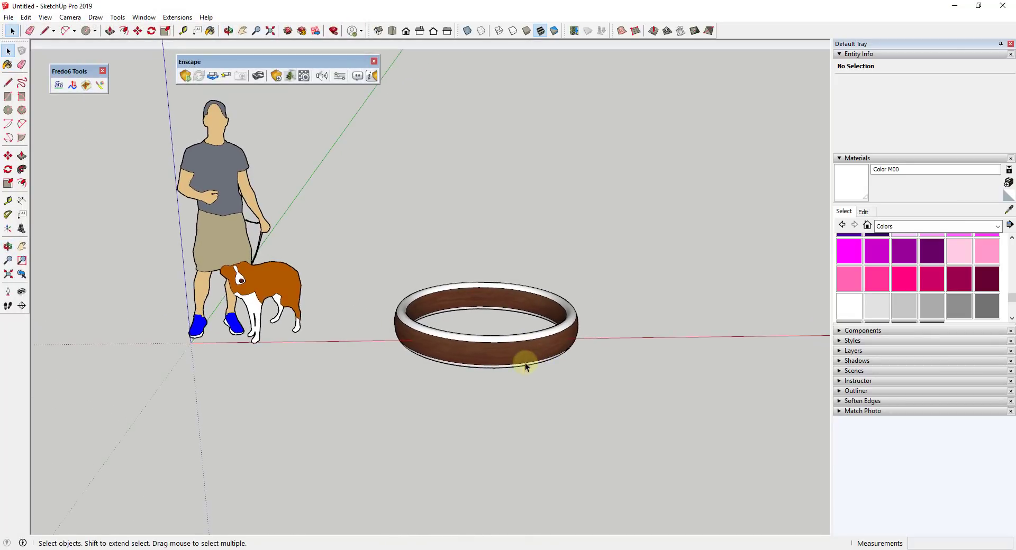
{"action": "left_click_drag", "start_coordinate": [363, 261], "coordinate": [584, 386]}
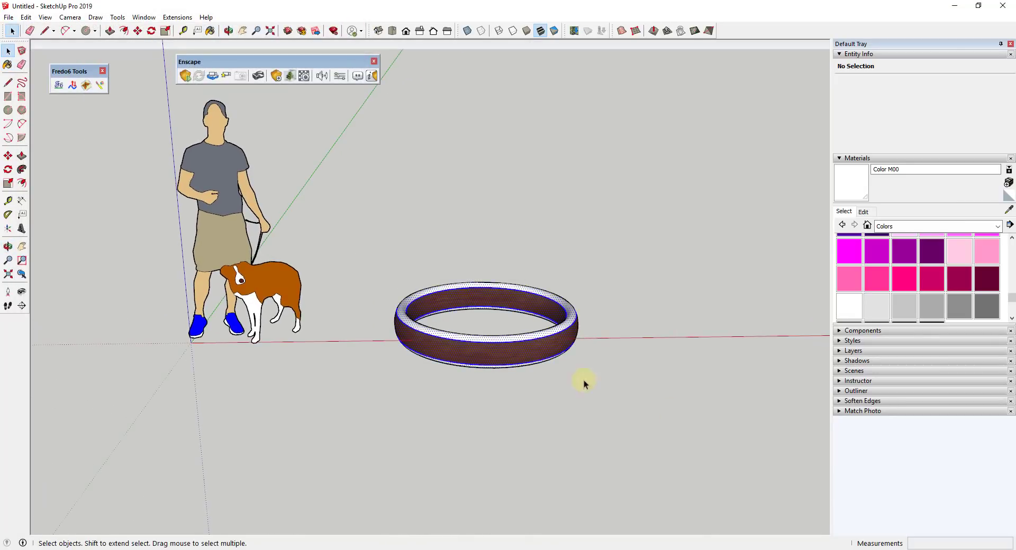
{"action": "right_click", "coordinate": [516, 349]}
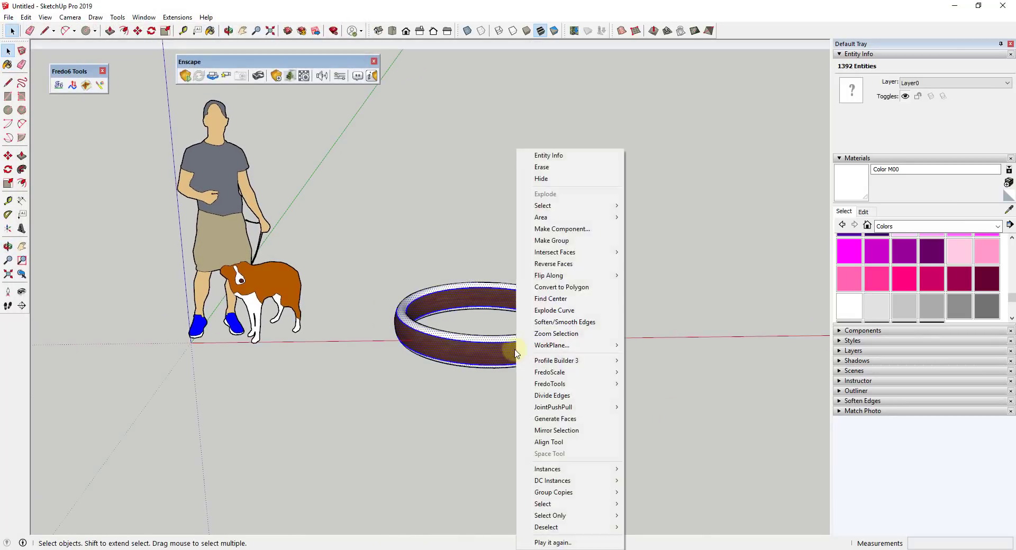
{"action": "left_click", "coordinate": [541, 244]}
{"action": "middle_click_drag", "start_coordinate": [513, 297], "coordinate": [524, 355]}
{"action": "scroll", "coordinate": [524, 356], "scroll_direction": "up", "scroll_amount": 3}
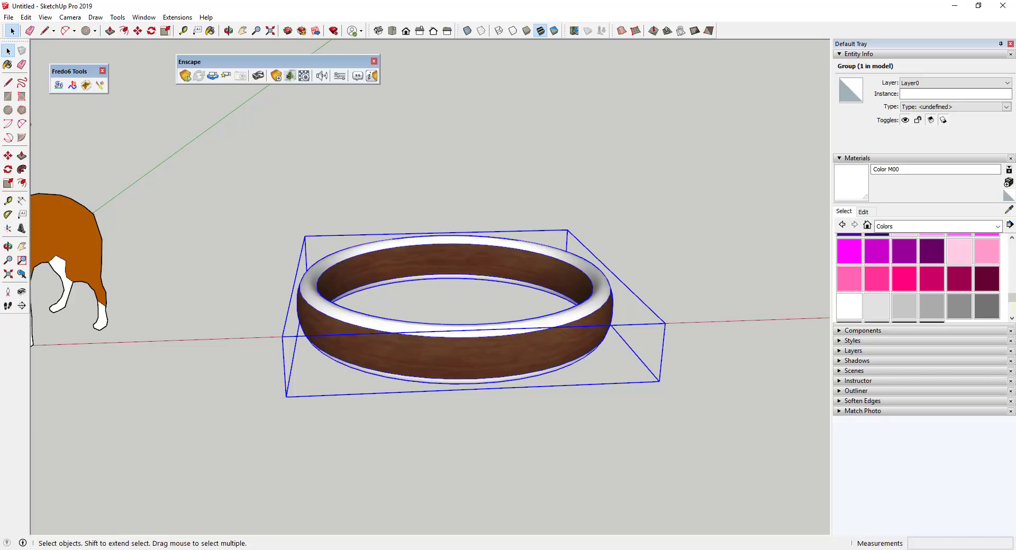
{"action": "scroll", "coordinate": [661, 317], "scroll_direction": "down", "scroll_amount": 7}
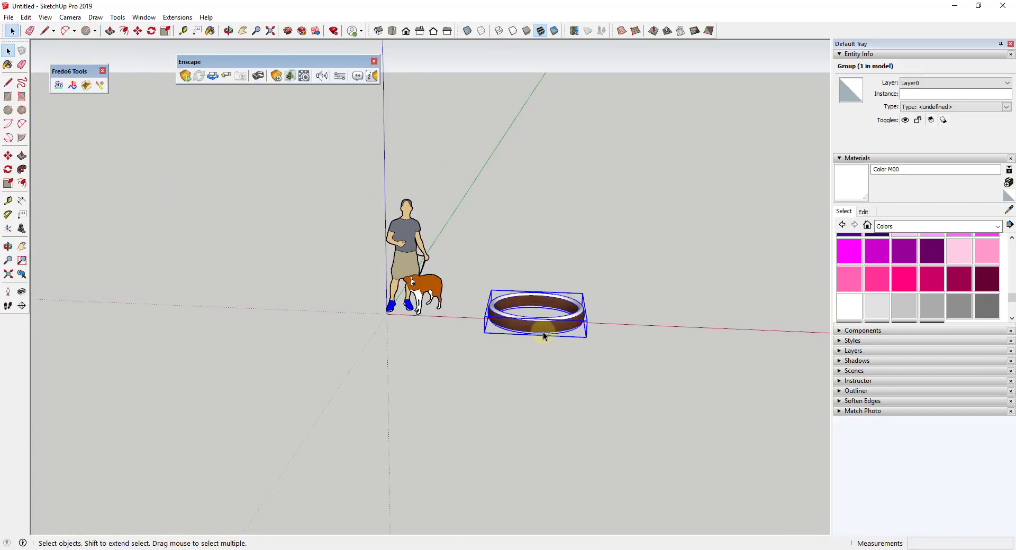
Pick up the ring with Move, then cancel so it stays in place.
{"action": "key", "text": "m"}
{"action": "left_click", "coordinate": [535, 326]}
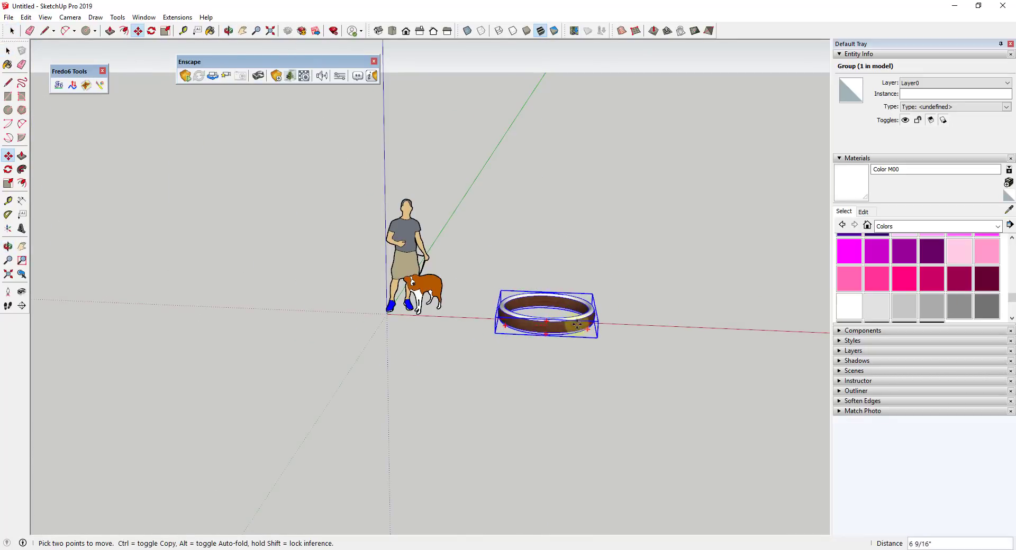
{"action": "key", "text": "space"}
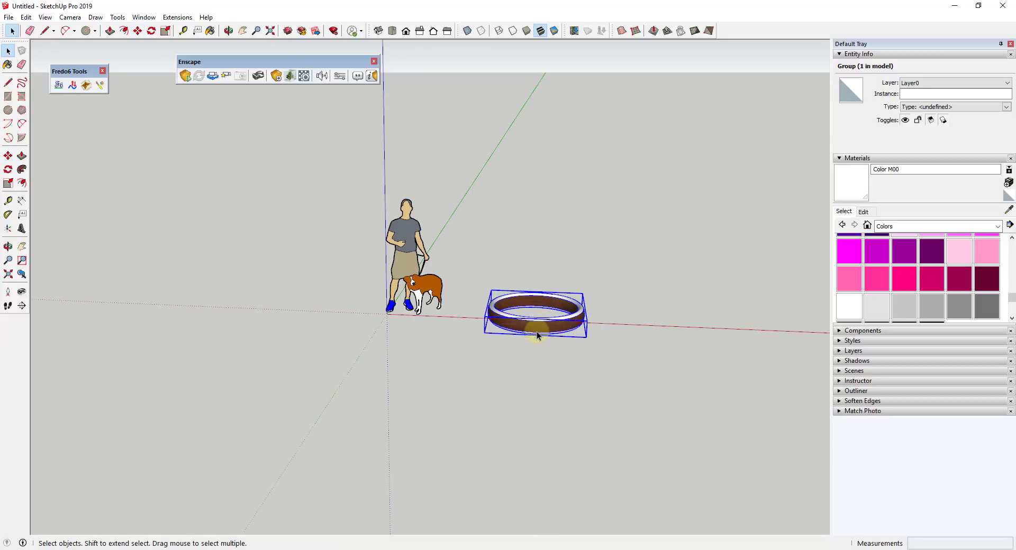
{"action": "key", "text": "m"}
{"action": "key", "text": "space"}
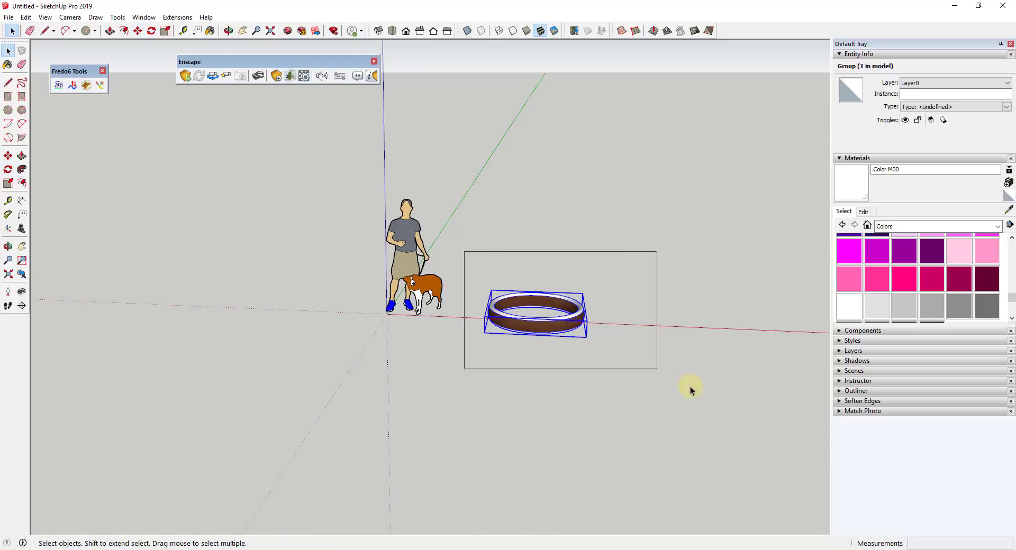
Copy the ring to the right with Move and Ctrl, then scale the copy to 0.60.
{"action": "key", "text": "m"}
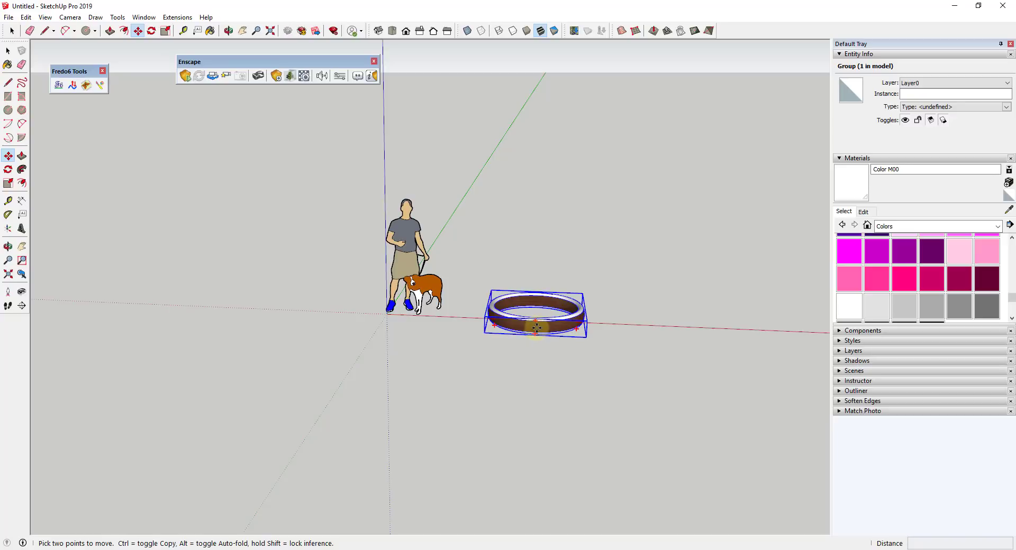
{"action": "left_click", "coordinate": [536, 328]}
{"action": "key", "text": "ctrl"}
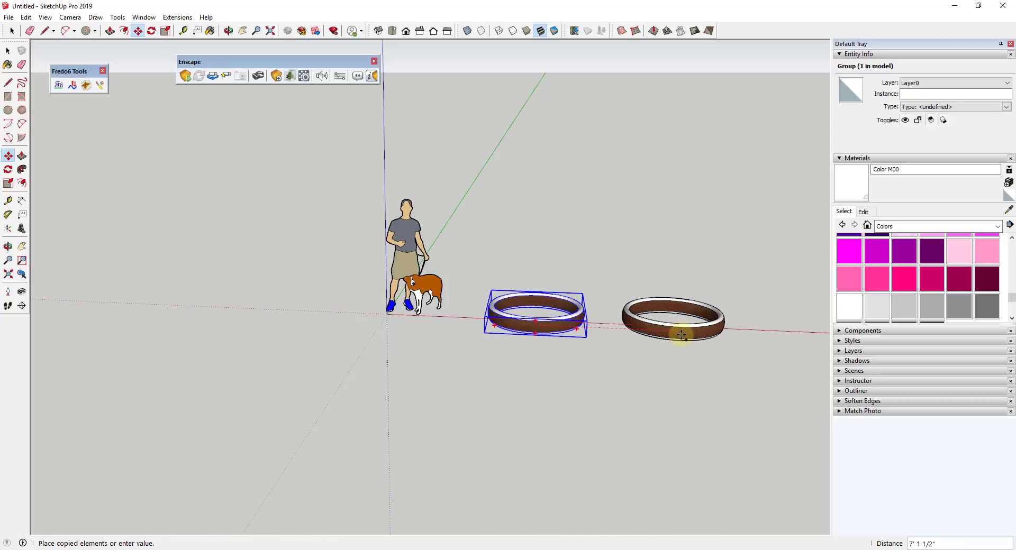
{"action": "left_click", "coordinate": [658, 333]}
{"action": "middle_click_drag", "start_coordinate": [658, 334], "coordinate": [618, 360]}
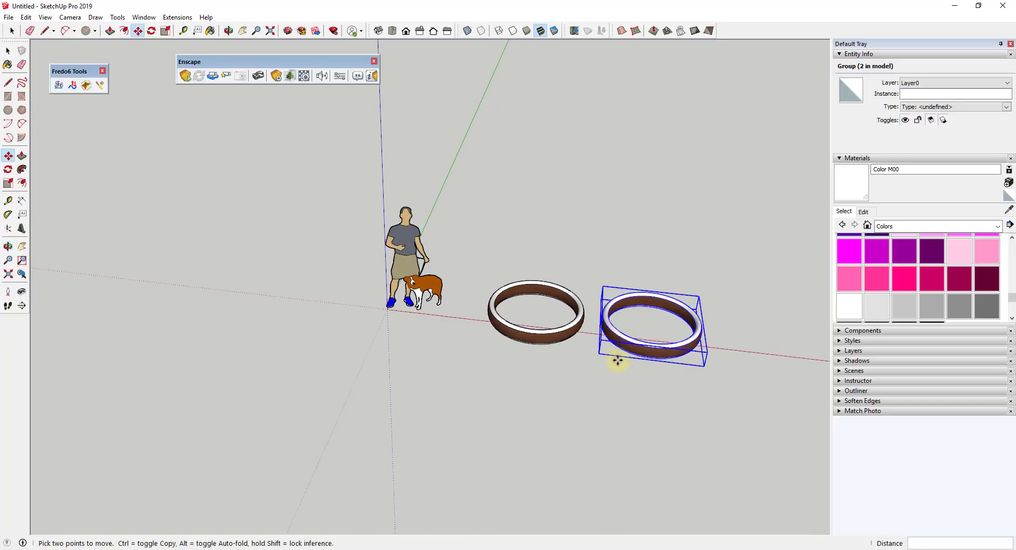
{"action": "key", "text": "s"}
{"action": "left_click_drag", "start_coordinate": [601, 342], "coordinate": [621, 339]}
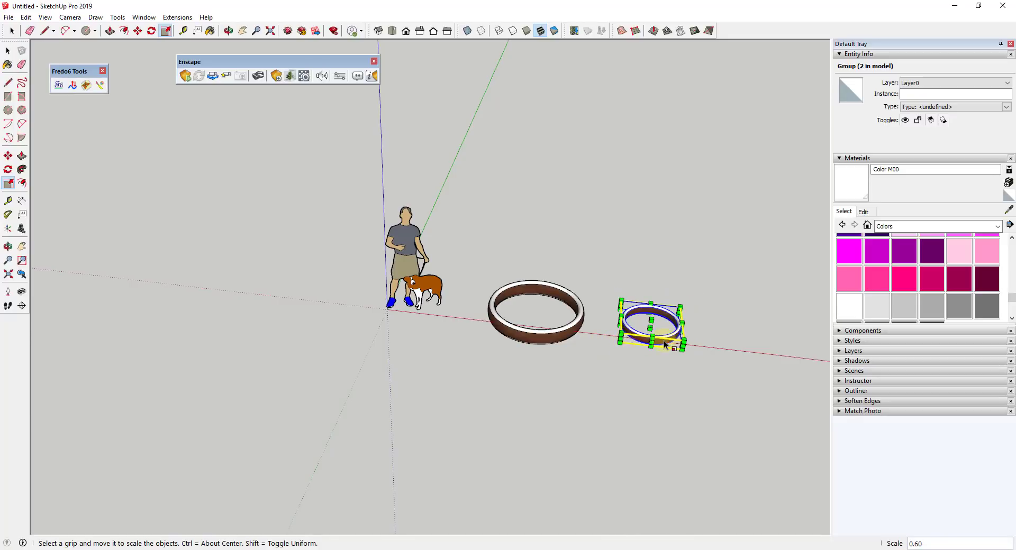
Move the small ring inside the large one and scale it up by 1.16.
{"action": "key", "text": "m"}
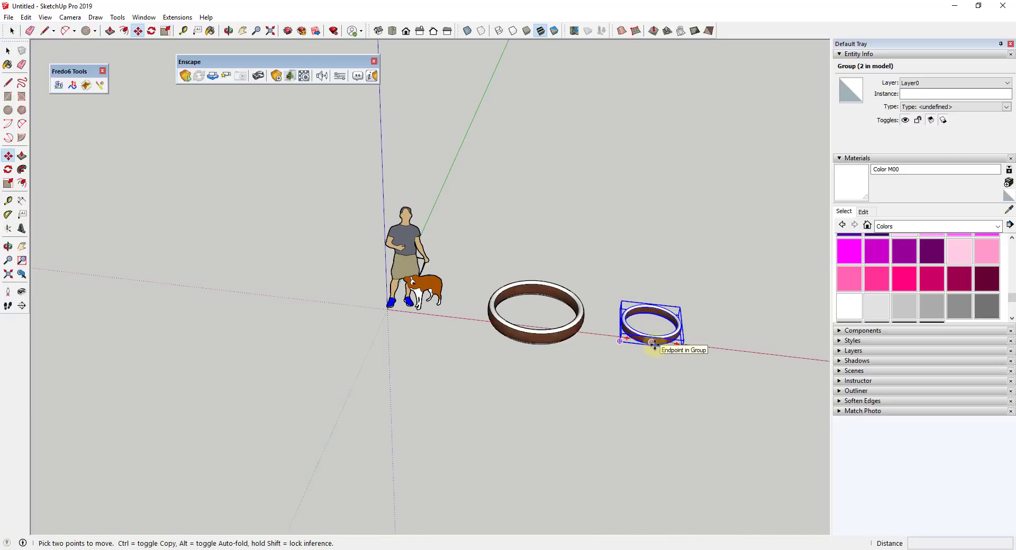
{"action": "left_click", "coordinate": [654, 345]}
{"action": "scroll", "coordinate": [532, 328], "scroll_direction": "up", "scroll_amount": 2}
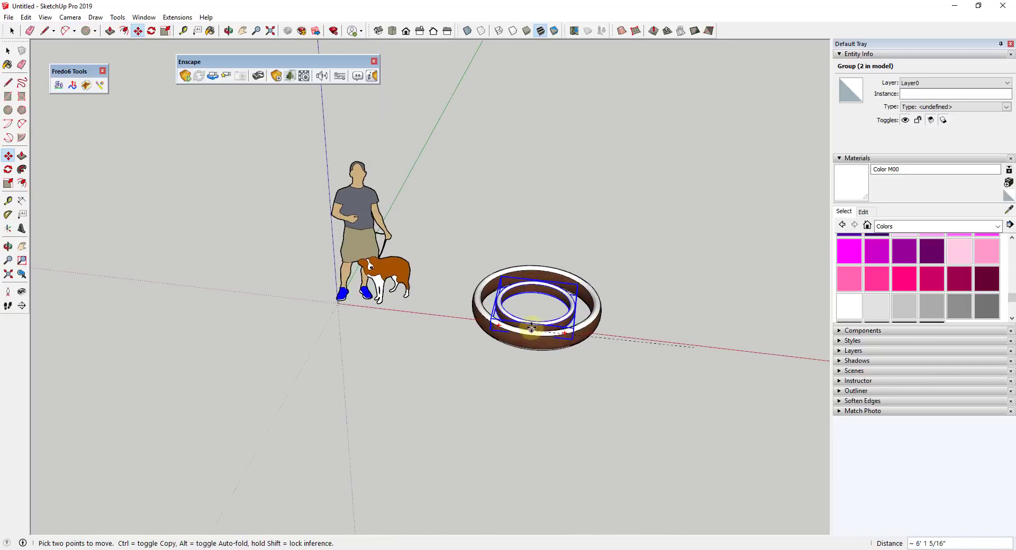
{"action": "scroll", "coordinate": [532, 328], "scroll_direction": "up", "scroll_amount": 2}
{"action": "scroll", "coordinate": [529, 338], "scroll_direction": "up", "scroll_amount": 2}
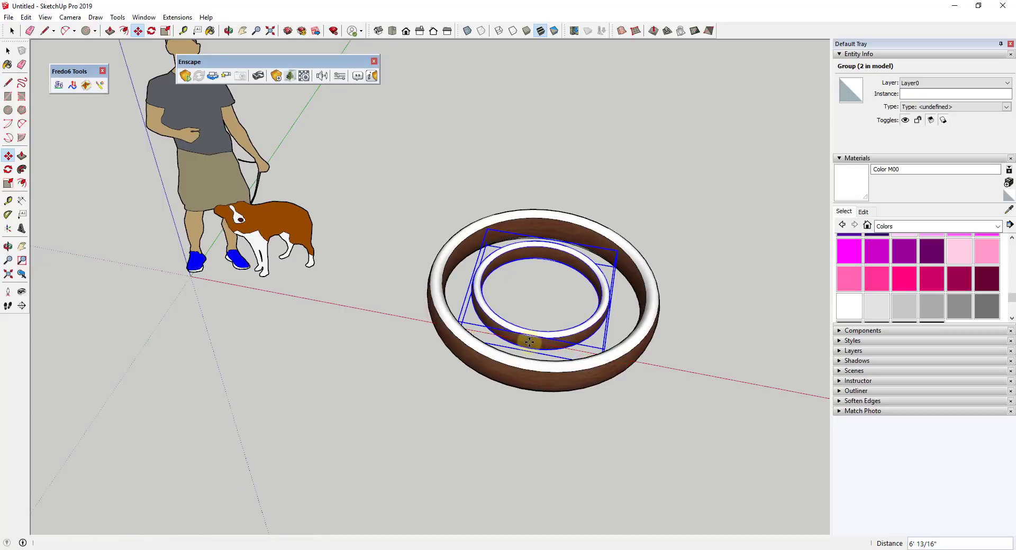
{"action": "left_click", "coordinate": [515, 343]}
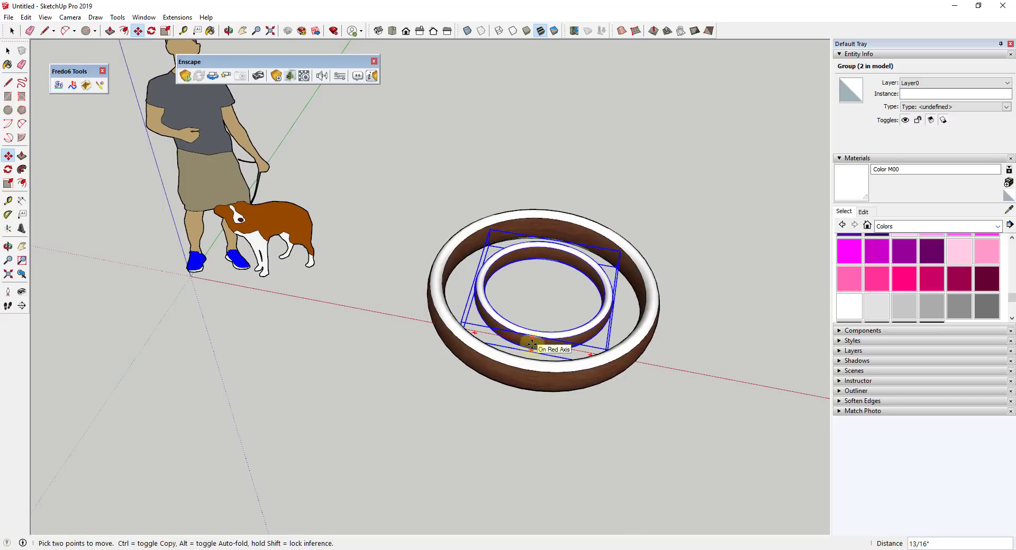
{"action": "key", "text": "s"}
{"action": "left_click_drag", "start_coordinate": [620, 250], "coordinate": [632, 245]}
{"action": "key", "text": "space"}
Tilt the view and select the inner ring group.
{"action": "left_click", "coordinate": [700, 349]}
{"action": "key", "text": "o"}
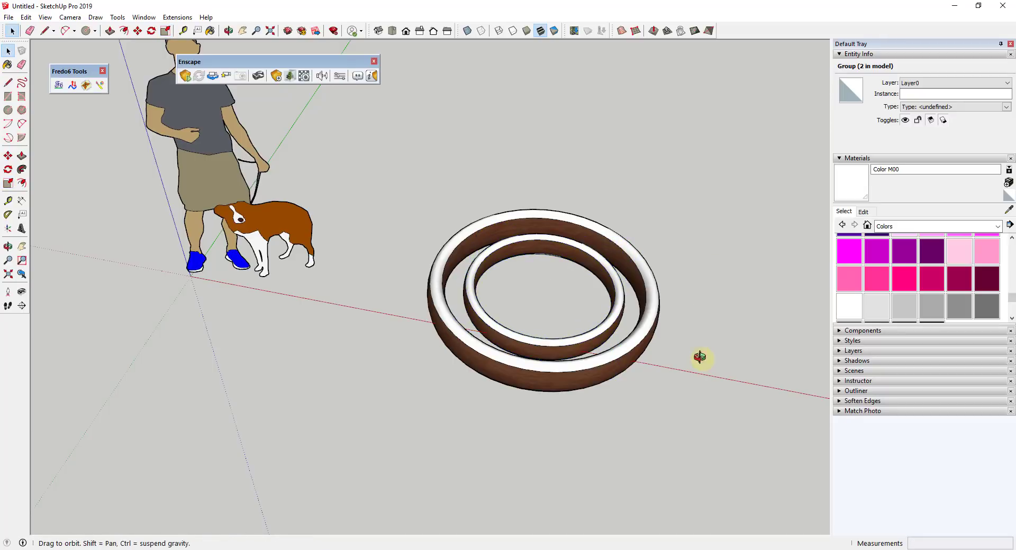
{"action": "left_click_drag", "start_coordinate": [700, 358], "coordinate": [728, 212]}
{"action": "key", "text": "space"}
{"action": "left_click", "coordinate": [614, 309]}
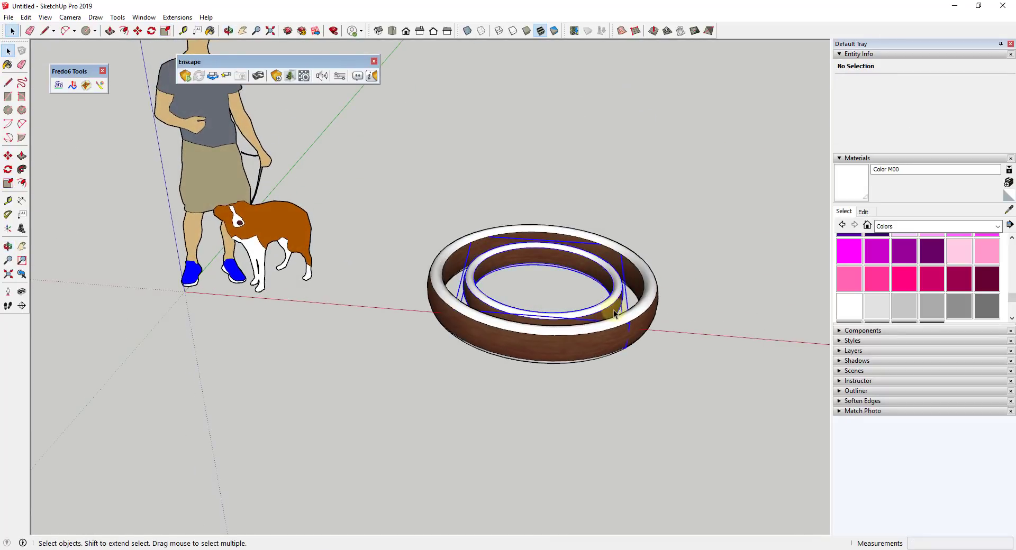
{"action": "middle_click_drag", "start_coordinate": [614, 309], "coordinate": [552, 304]}
Rotate the inner ring about 20.9° so it tilts diagonally across the outer ring.
{"action": "key", "text": "m"}
{"action": "scroll", "coordinate": [589, 324], "scroll_direction": "up", "scroll_amount": 2}
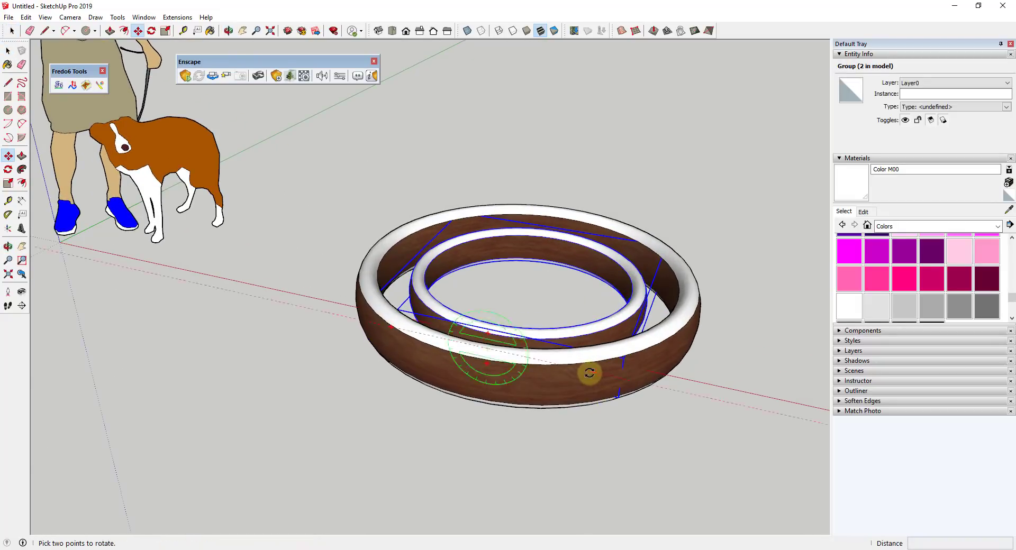
{"action": "key", "text": "q"}
{"action": "left_click_drag", "start_coordinate": [593, 372], "coordinate": [522, 363]}
{"action": "middle_click_drag", "start_coordinate": [522, 364], "coordinate": [595, 382]}
{"action": "key", "text": "space"}
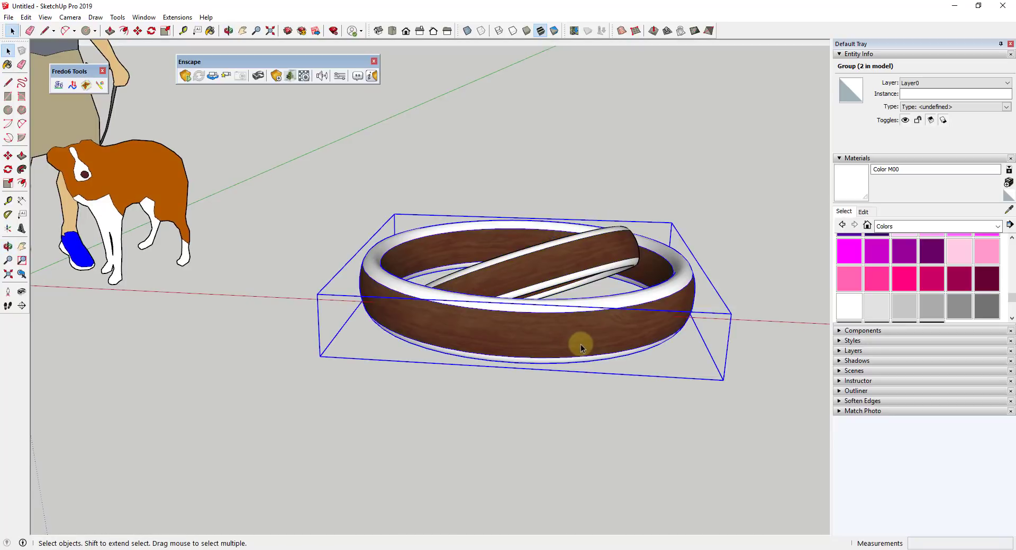
{"action": "key", "text": "m"}
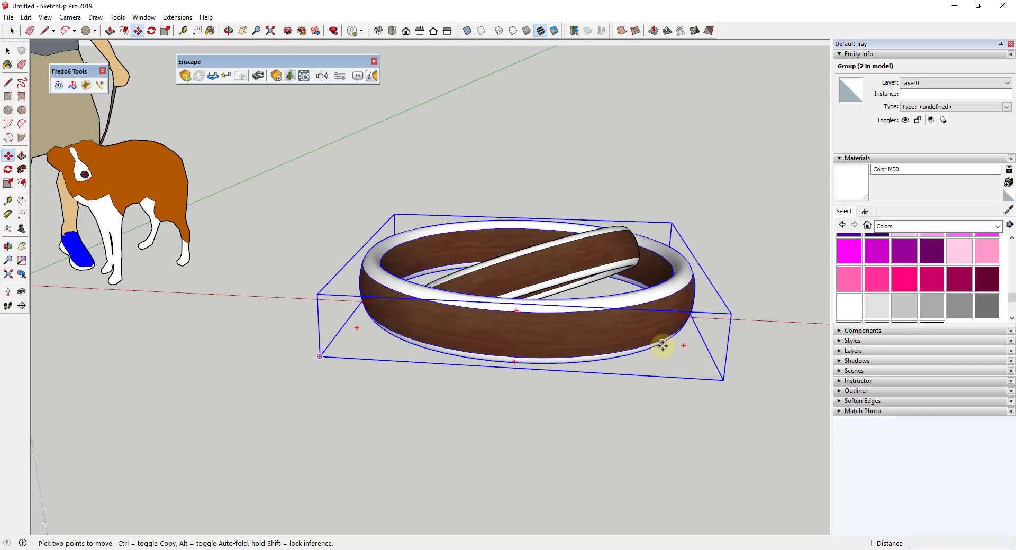
Rotate the inner ring by -17.4°, then 23.5°, so the rings interlock.
{"action": "left_click_drag", "start_coordinate": [683, 345], "coordinate": [685, 396]}
{"action": "middle_click_drag", "start_coordinate": [685, 396], "coordinate": [607, 321]}
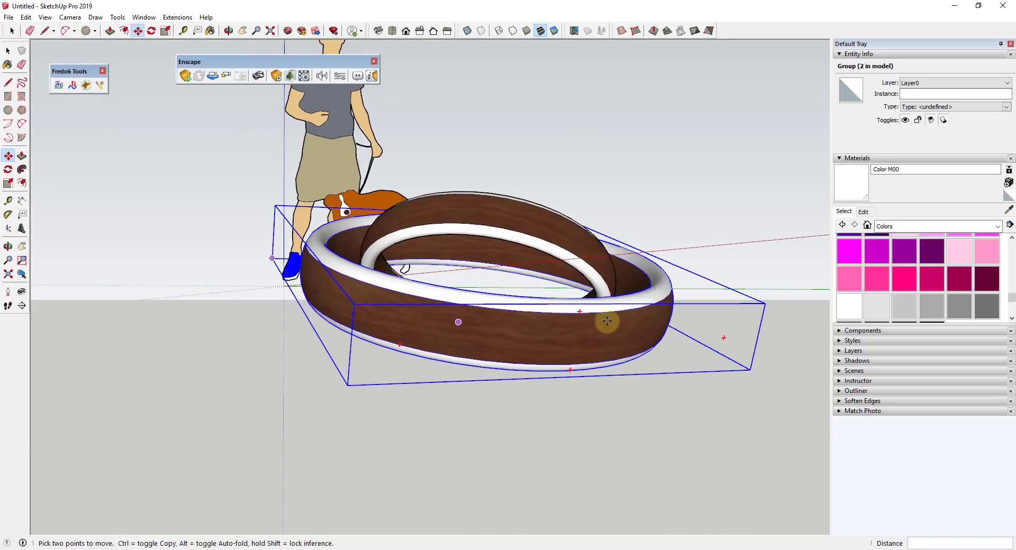
{"action": "left_click_drag", "start_coordinate": [726, 340], "coordinate": [722, 265]}
{"action": "middle_click_drag", "start_coordinate": [472, 315], "coordinate": [609, 355]}
Deselect, zoom out and orbit around to check the interlocking rings.
{"action": "key", "text": "space"}
{"action": "left_click", "coordinate": [734, 325]}
{"action": "scroll", "coordinate": [554, 333], "scroll_direction": "down", "scroll_amount": 2}
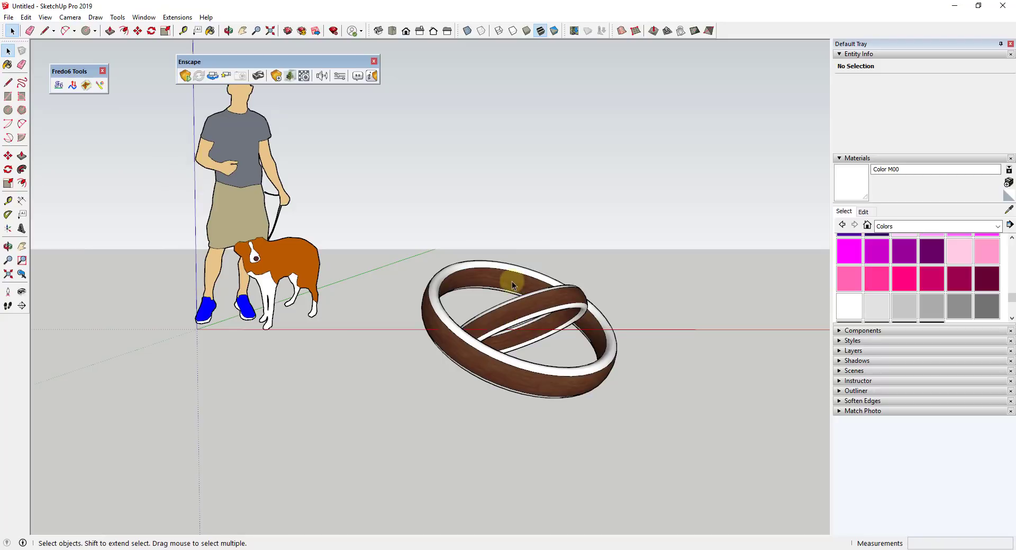
{"action": "middle_click_drag", "start_coordinate": [512, 286], "coordinate": [520, 414]}
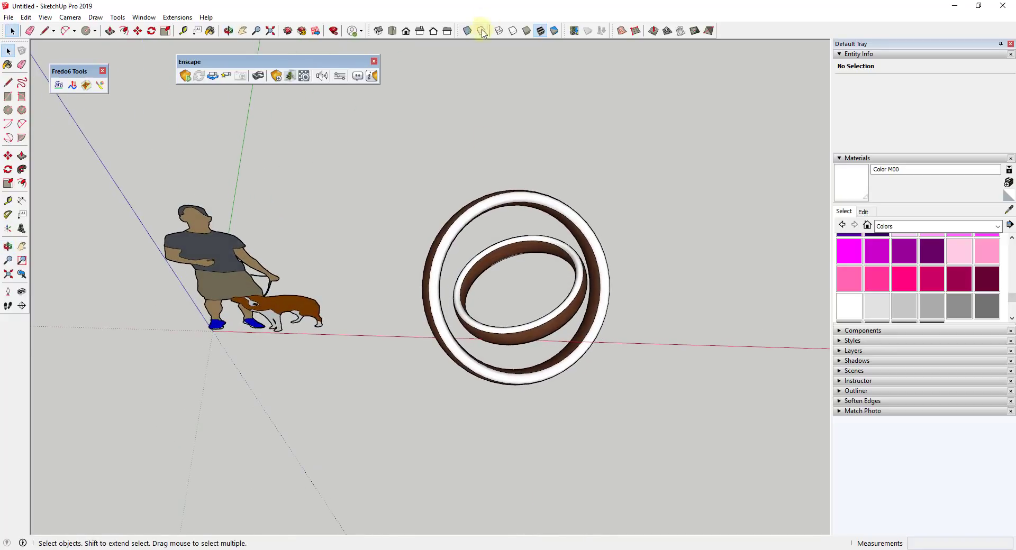
Draw a vertical line from the rings' centre up to mark the top point.
{"action": "left_click", "coordinate": [394, 31]}
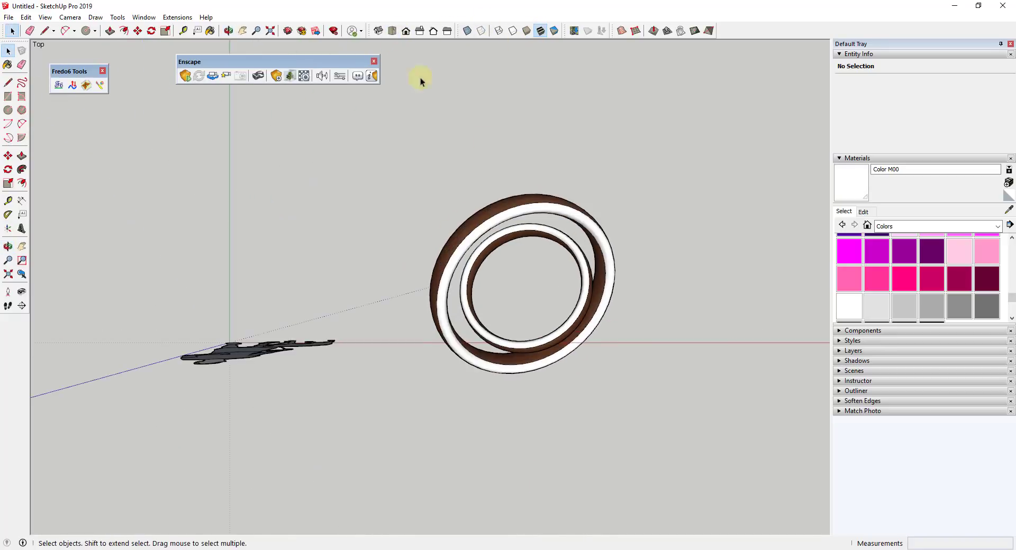
{"action": "key", "text": "l"}
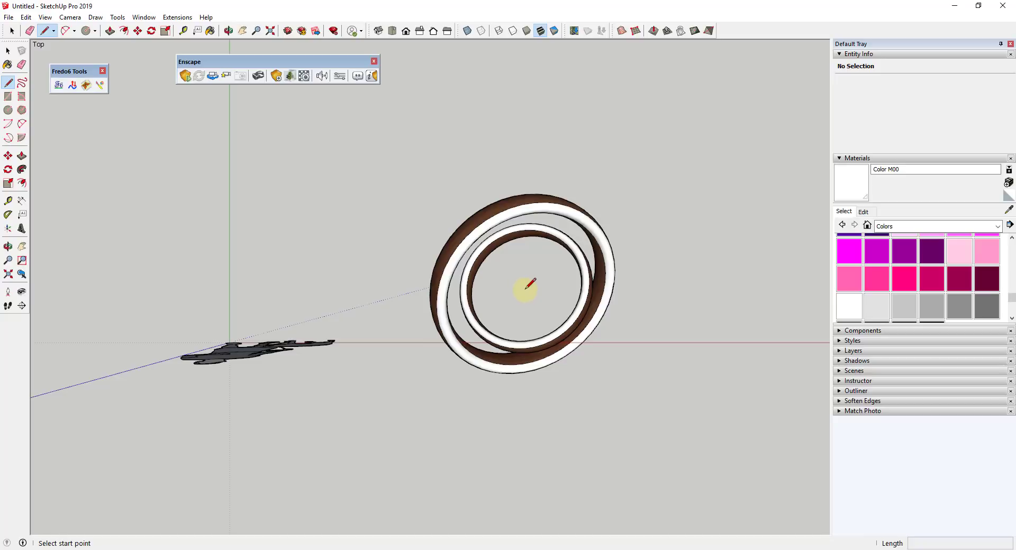
{"action": "left_click", "coordinate": [524, 289]}
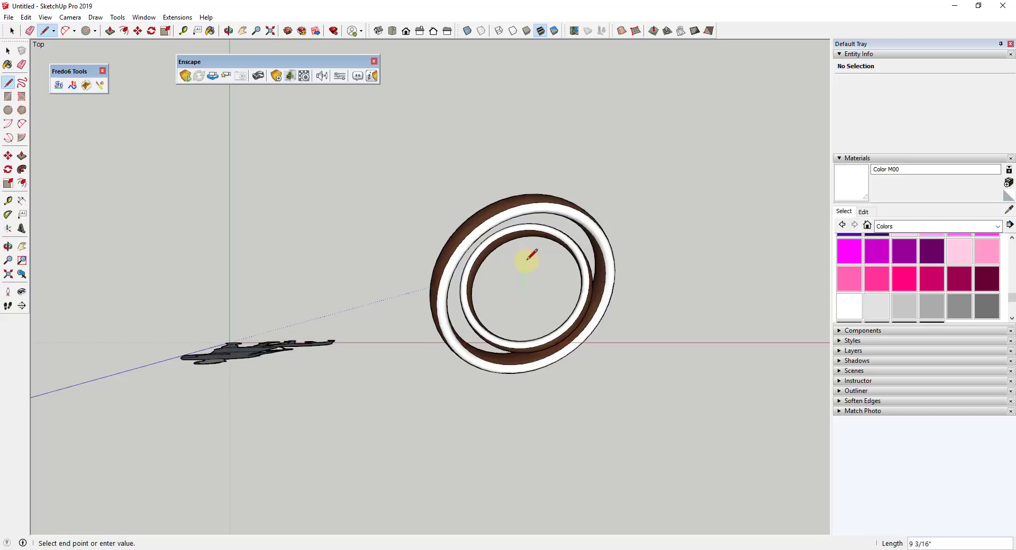
{"action": "left_click", "coordinate": [406, 31]}
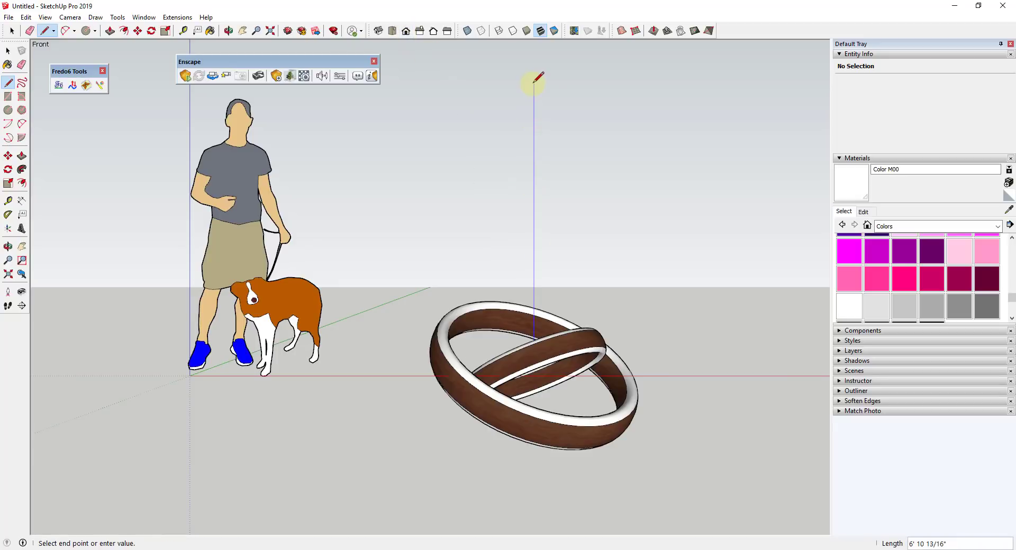
{"action": "left_click", "coordinate": [552, 110]}
{"action": "middle_click_drag", "start_coordinate": [552, 109], "coordinate": [478, 284]}
{"action": "key", "text": "space"}
Select the rings group and orbit around it.
{"action": "scroll", "coordinate": [562, 311], "scroll_direction": "up", "scroll_amount": 5}
{"action": "left_click", "coordinate": [484, 288]}
{"action": "scroll", "coordinate": [512, 101], "scroll_direction": "down", "scroll_amount": 5}
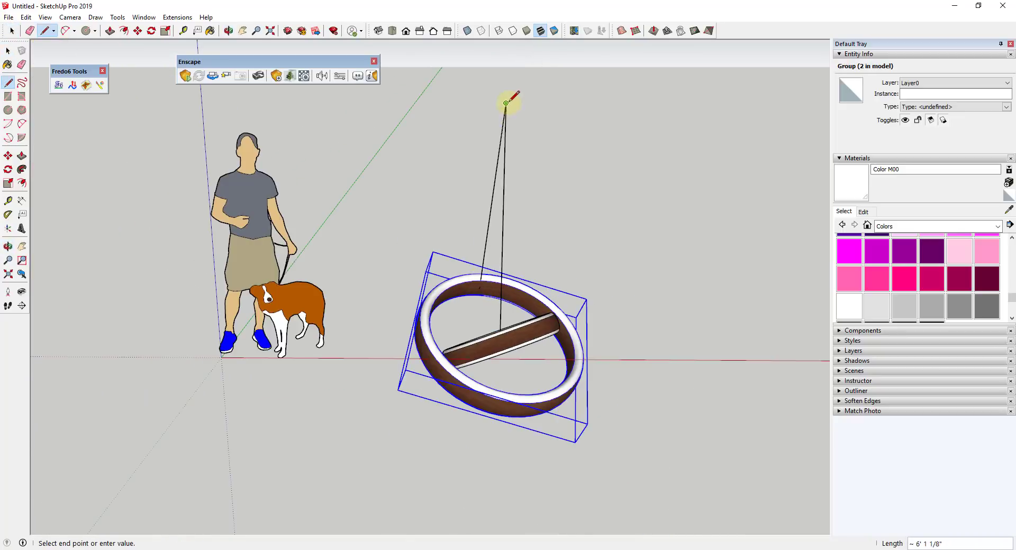
{"action": "middle_click_drag", "start_coordinate": [512, 101], "coordinate": [504, 288]}
{"action": "scroll", "coordinate": [477, 288], "scroll_direction": "up", "scroll_amount": 8}
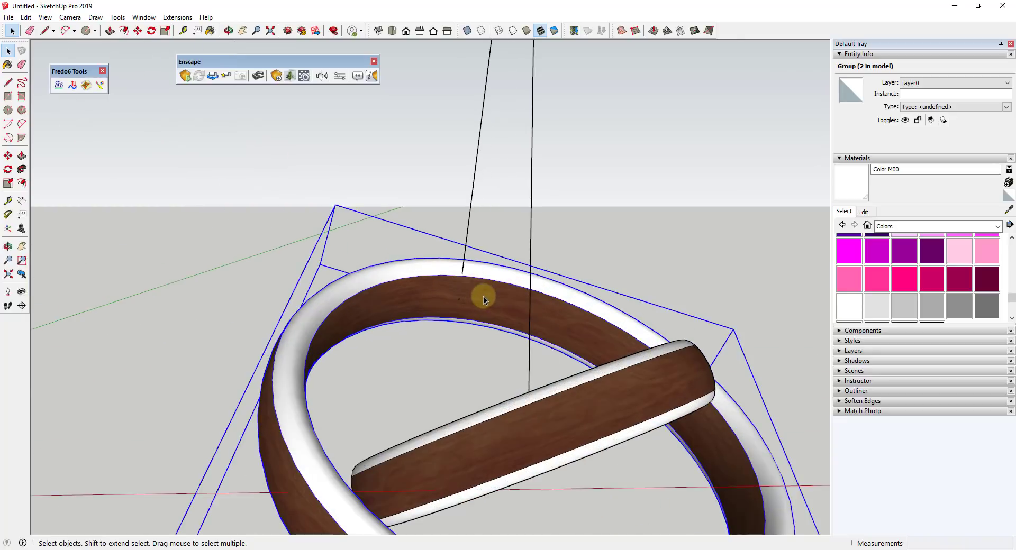
{"action": "scroll", "coordinate": [469, 286], "scroll_direction": "down", "scroll_amount": 2}
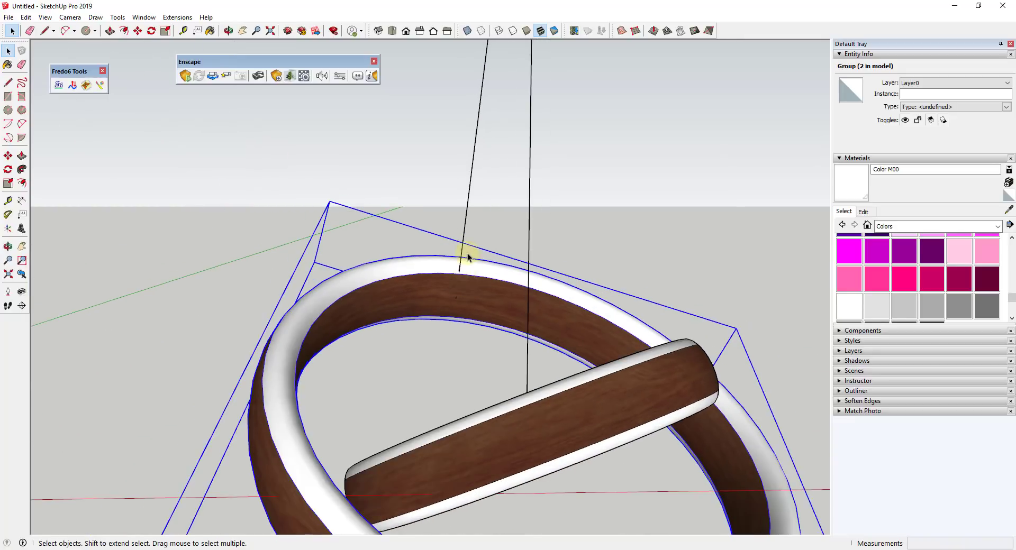
{"action": "scroll", "coordinate": [468, 258], "scroll_direction": "down", "scroll_amount": 2}
{"action": "scroll", "coordinate": [465, 280], "scroll_direction": "up", "scroll_amount": 5}
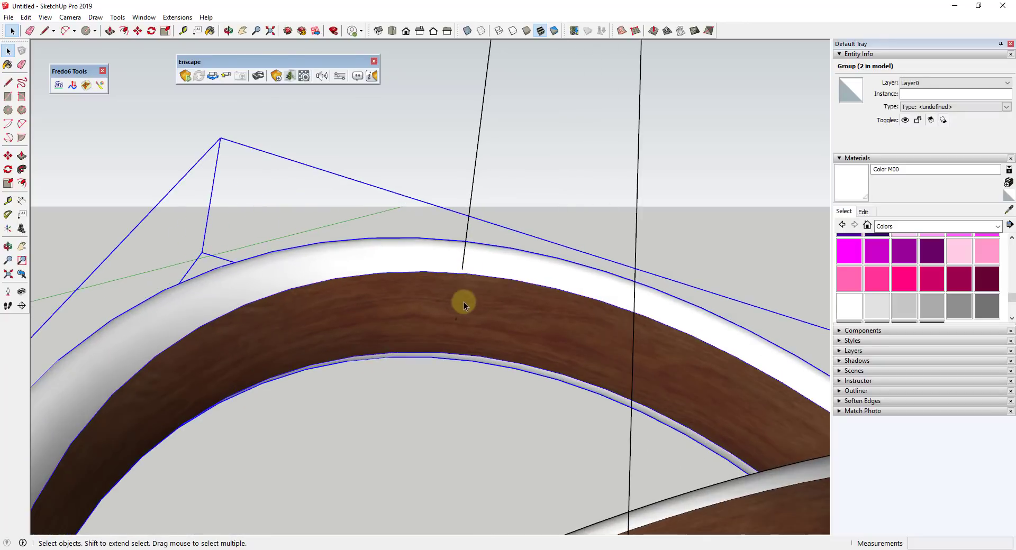
Draw rope lines from the ring rims up to the top point.
{"action": "key", "text": "l"}
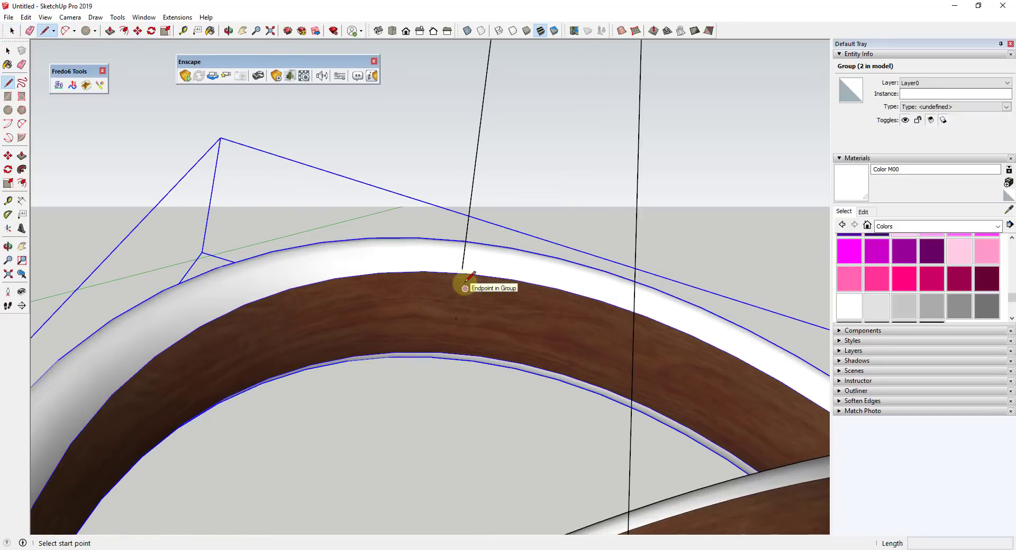
{"action": "left_click", "coordinate": [460, 279]}
{"action": "scroll", "coordinate": [460, 289], "scroll_direction": "down", "scroll_amount": 5}
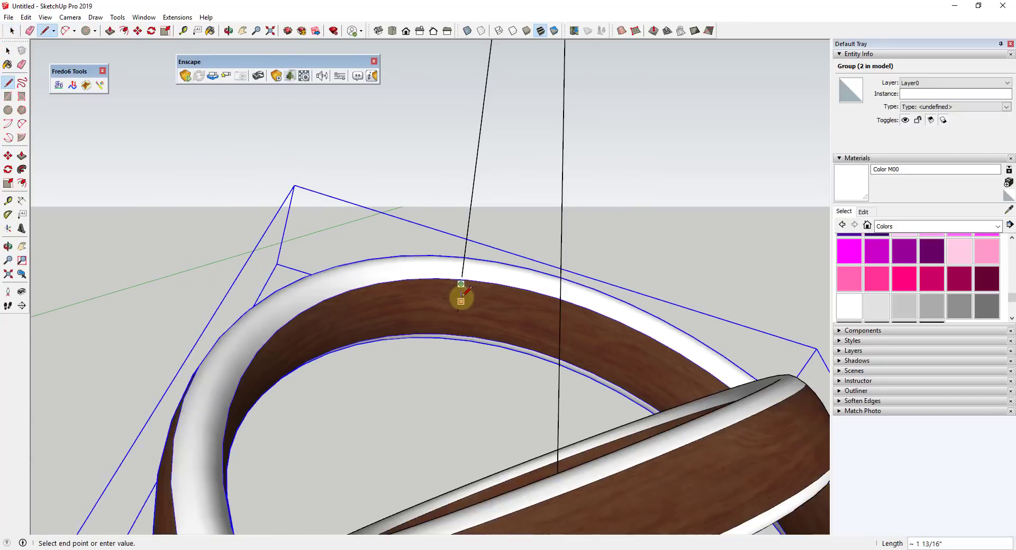
{"action": "scroll", "coordinate": [466, 245], "scroll_direction": "up", "scroll_amount": 8}
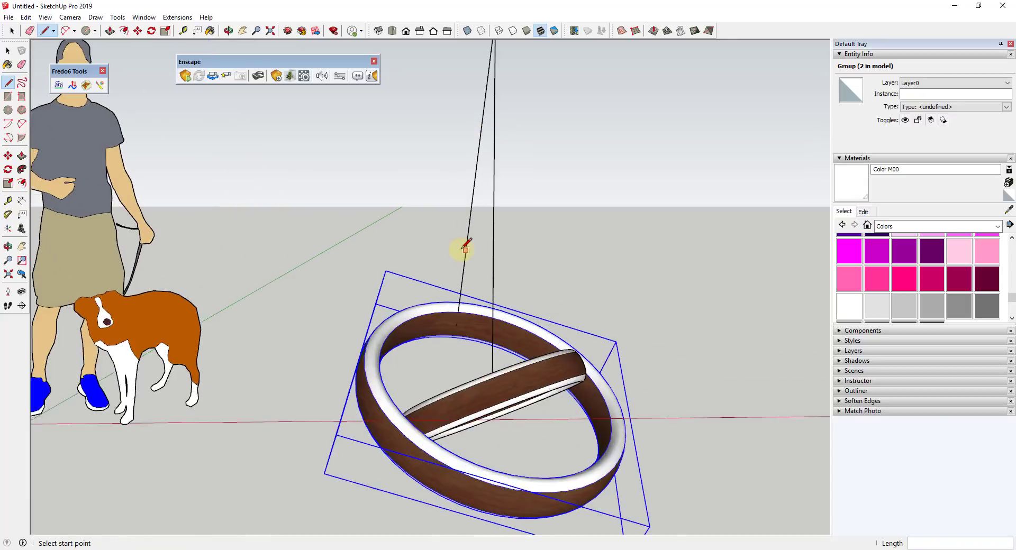
{"action": "left_click", "coordinate": [410, 377]}
{"action": "scroll", "coordinate": [411, 376], "scroll_direction": "down", "scroll_amount": 5}
{"action": "left_click", "coordinate": [361, 221]}
{"action": "key", "text": "space"}
Orbit around the rings and apex to inspect the four rope lines.
{"action": "middle_click_drag", "start_coordinate": [362, 221], "coordinate": [406, 371]}
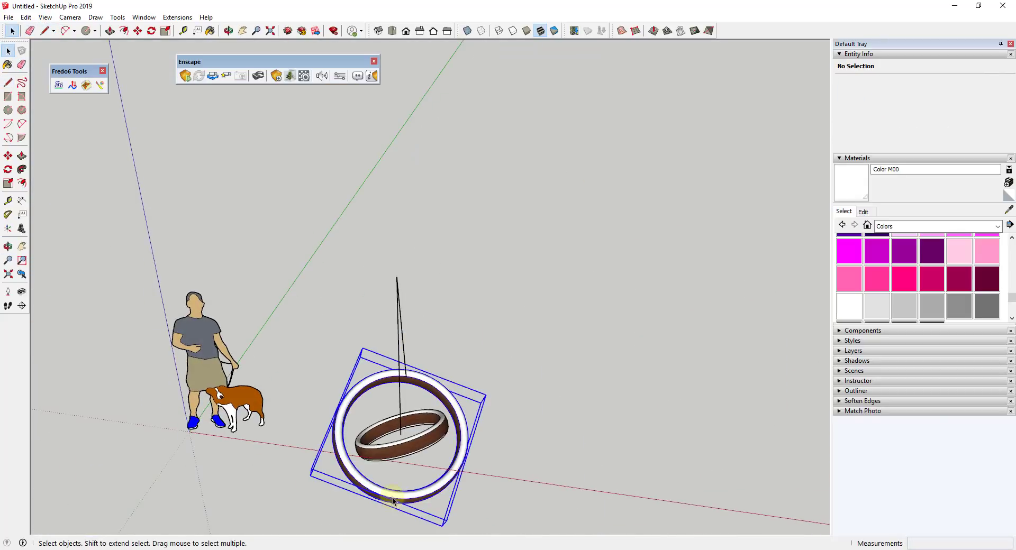
{"action": "left_click", "coordinate": [405, 370]}
{"action": "key", "text": "l"}
{"action": "key", "text": "space"}
{"action": "mouse_move", "coordinate": [425, 288]}
{"action": "middle_mouse_down"}
{"action": "mouse_move", "coordinate": [341, 404]}
{"action": "mouse_move", "coordinate": [447, 453]}
{"action": "mouse_move", "coordinate": [476, 344]}
{"action": "mouse_move", "coordinate": [516, 324]}
{"action": "mouse_move", "coordinate": [527, 376]}
{"action": "middle_mouse_up"}
{"action": "key", "text": "e"}
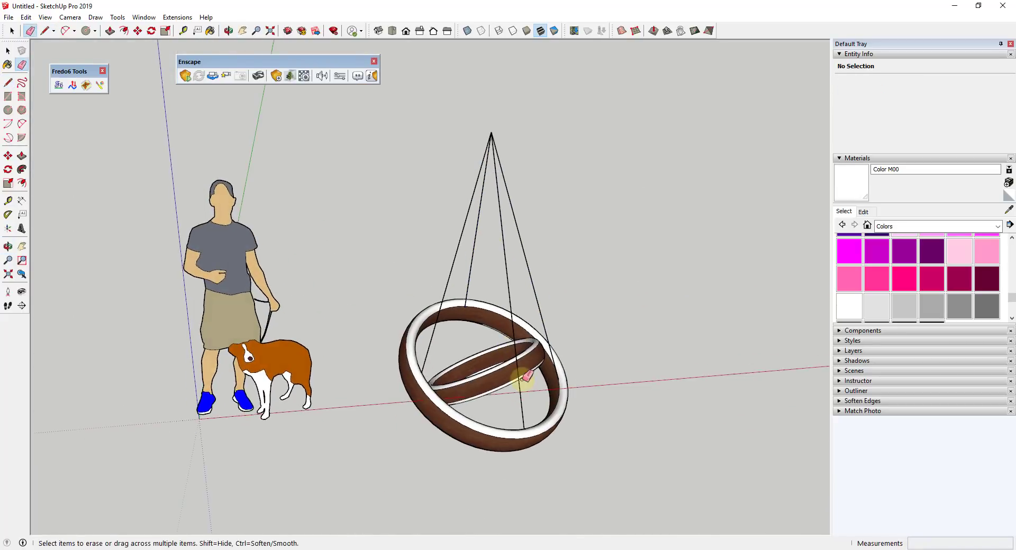
{"action": "key", "text": "space"}
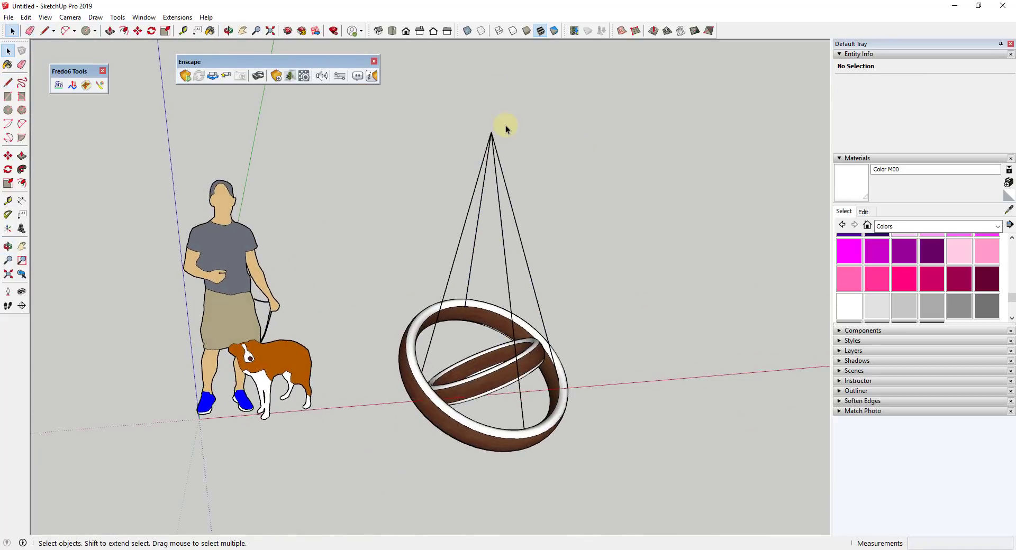
{"action": "scroll", "coordinate": [504, 123], "scroll_direction": "up", "scroll_amount": 3}
{"action": "scroll", "coordinate": [511, 158], "scroll_direction": "down", "scroll_amount": 3}
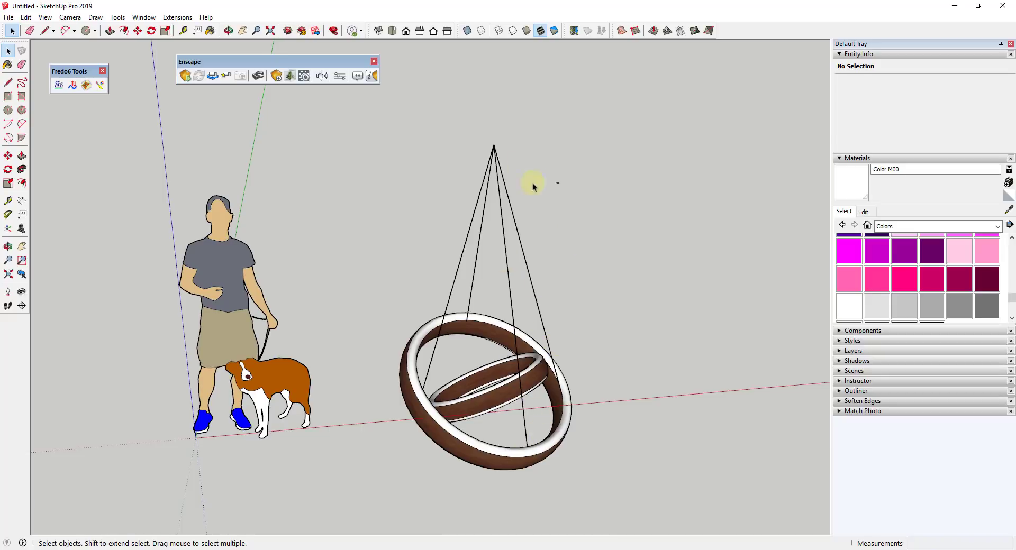
Convert the four rope edges into round tubes with .25 diameter.
{"action": "triple_click", "coordinate": [488, 176]}
{"action": "left_click", "coordinate": [136, 20]}
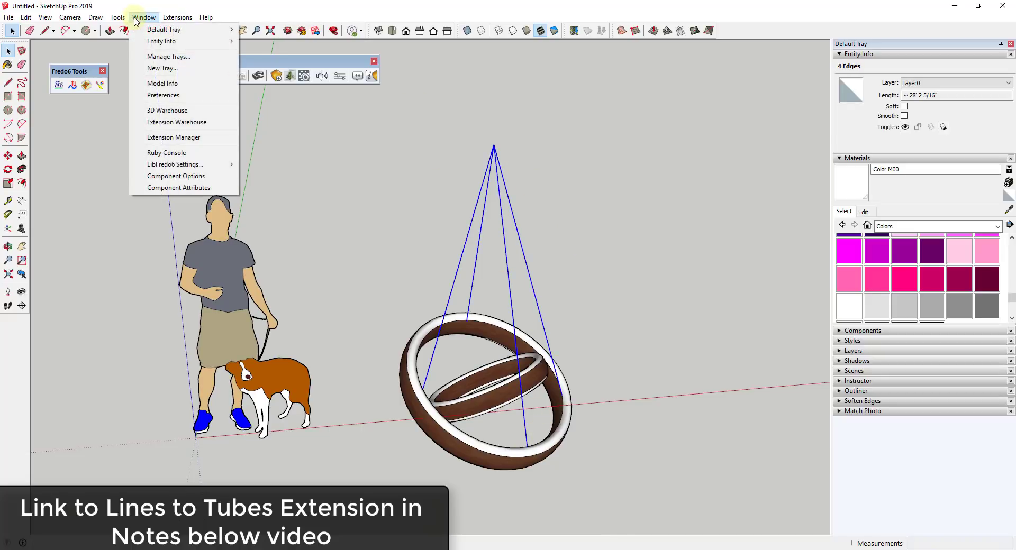
{"action": "mouse_move", "coordinate": [124, 20]}
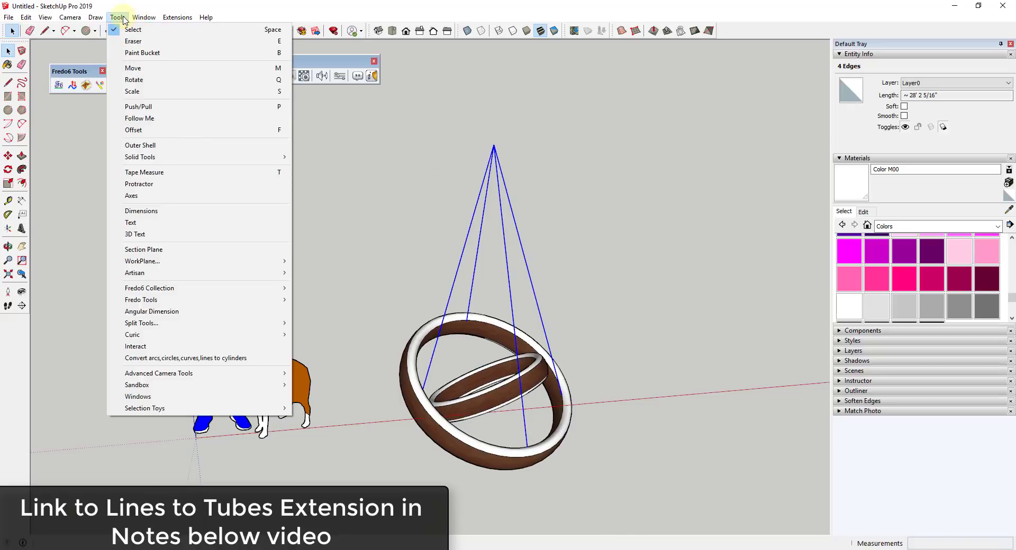
{"action": "left_click", "coordinate": [221, 359]}
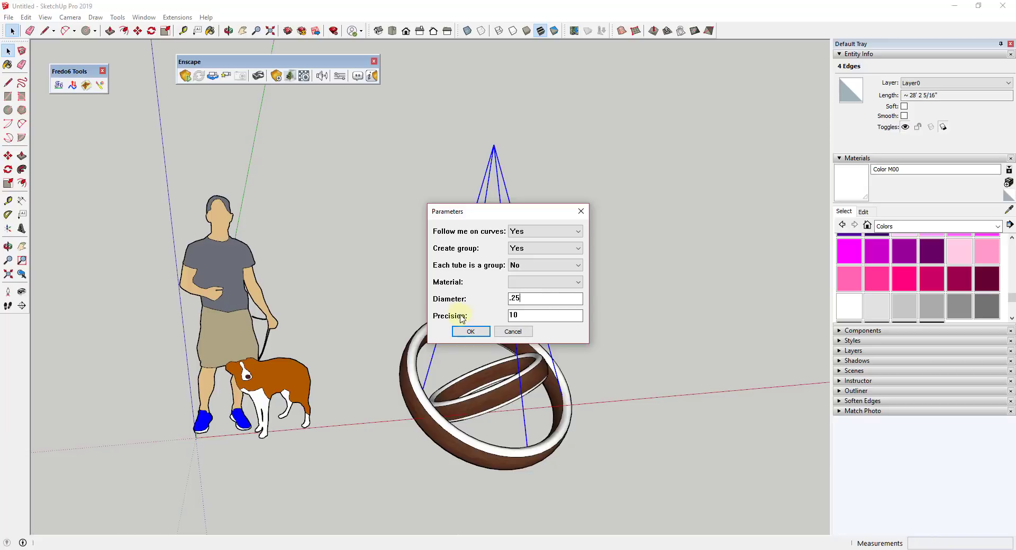
{"action": "left_click", "coordinate": [468, 332]}
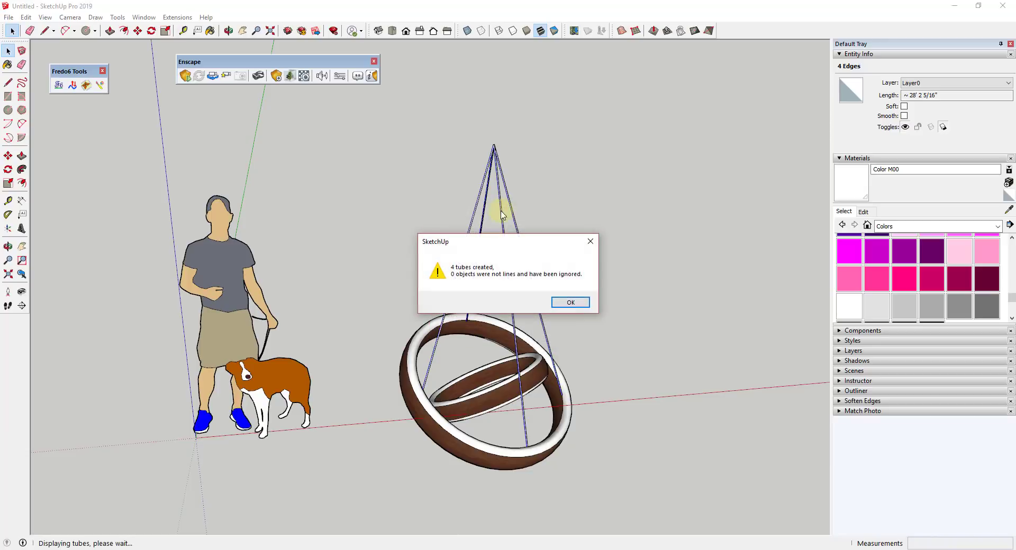
{"action": "left_click", "coordinate": [581, 310]}
Draw four more rope lines from the ring rims up to the apex.
{"action": "middle_click_drag", "start_coordinate": [601, 357], "coordinate": [495, 270]}
{"action": "scroll", "coordinate": [471, 156], "scroll_direction": "up", "scroll_amount": 4}
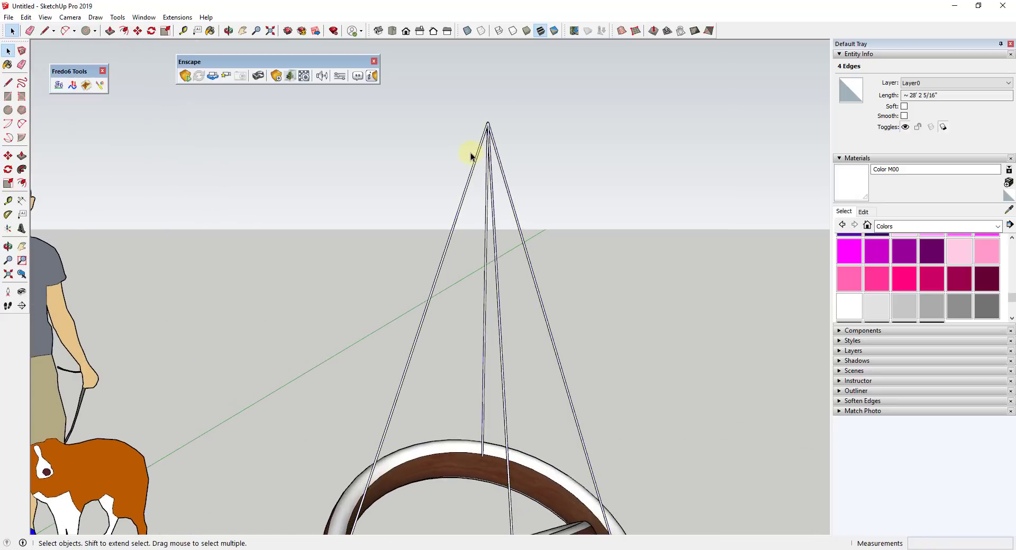
{"action": "scroll", "coordinate": [485, 134], "scroll_direction": "up", "scroll_amount": 1}
{"action": "scroll", "coordinate": [511, 242], "scroll_direction": "down", "scroll_amount": 6}
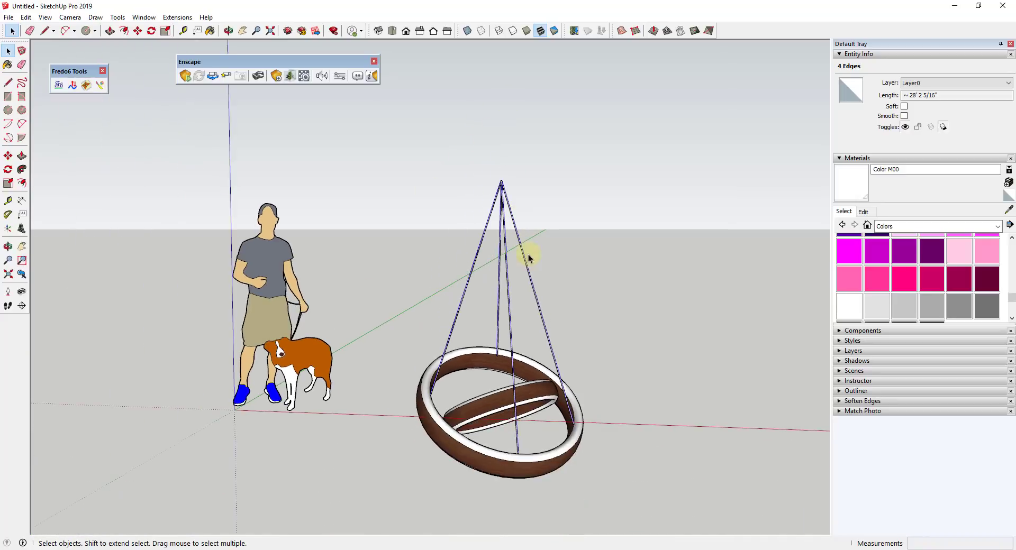
{"action": "middle_click_drag", "start_coordinate": [529, 256], "coordinate": [679, 438]}
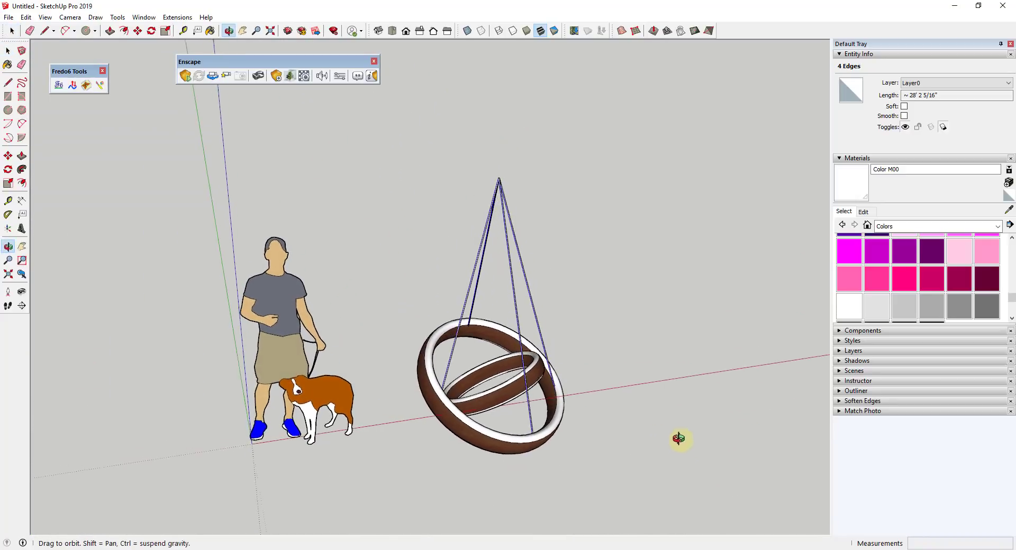
{"action": "left_click", "coordinate": [589, 291]}
{"action": "middle_click_drag", "start_coordinate": [588, 290], "coordinate": [574, 299]}
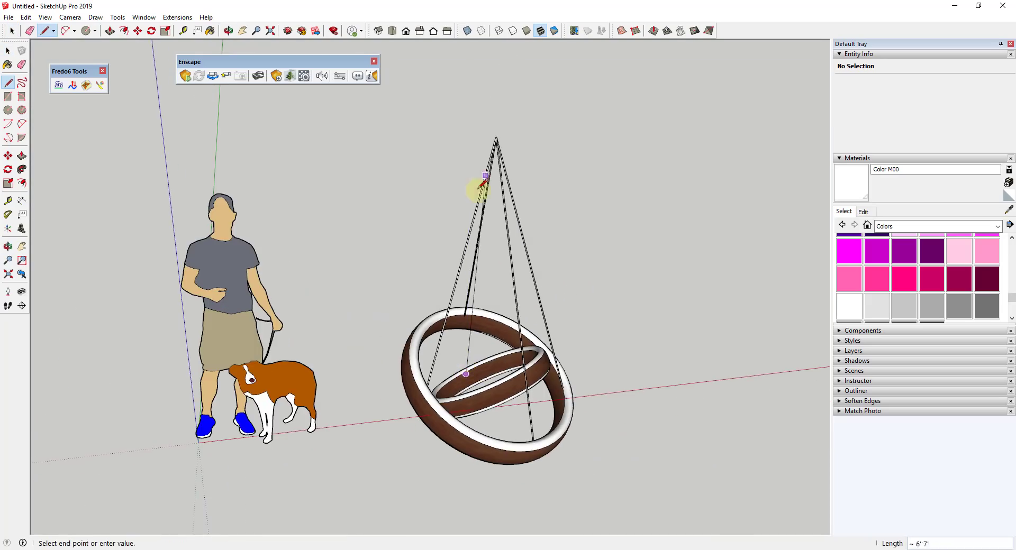
{"action": "left_click", "coordinate": [439, 152]}
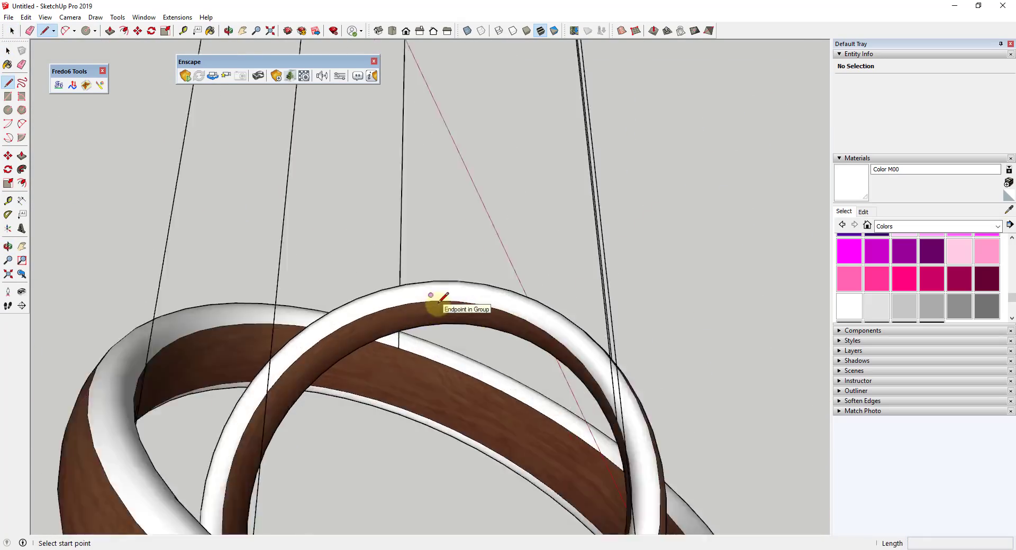
{"action": "left_click", "coordinate": [71, 18]}
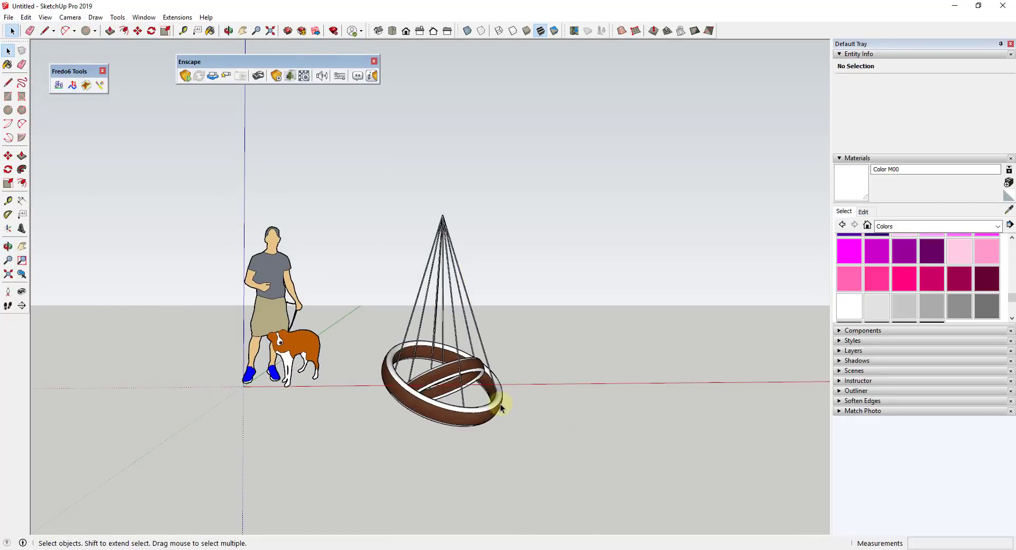
{"action": "scroll", "coordinate": [467, 377], "scroll_direction": "down", "scroll_amount": 2}
{"action": "scroll", "coordinate": [459, 297], "scroll_direction": "up", "scroll_amount": 1}
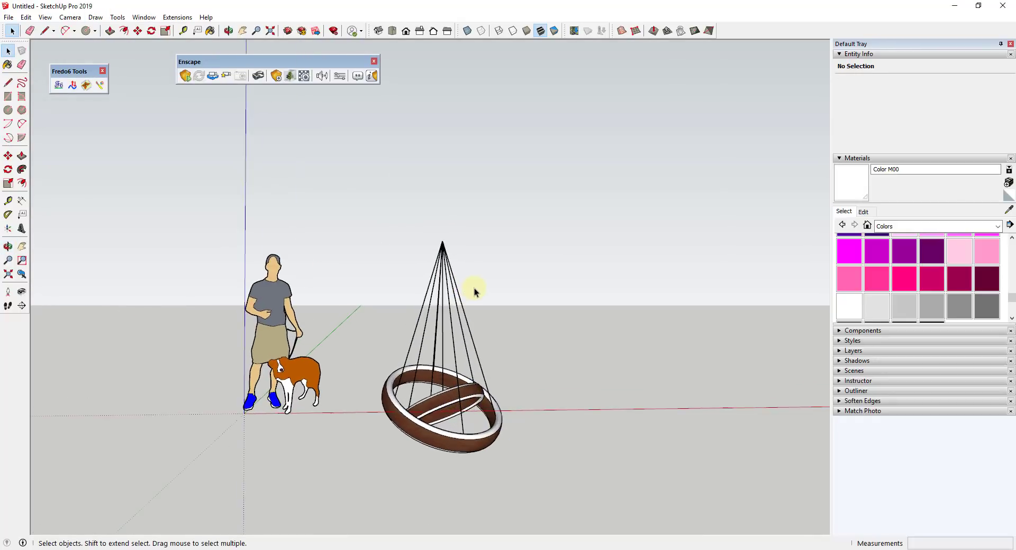
Select all eight rope edges and convert them into tubes with 1/8 diameter.
{"action": "left_click_drag", "start_coordinate": [472, 281], "coordinate": [381, 283]}
{"action": "left_click", "coordinate": [118, 17]}
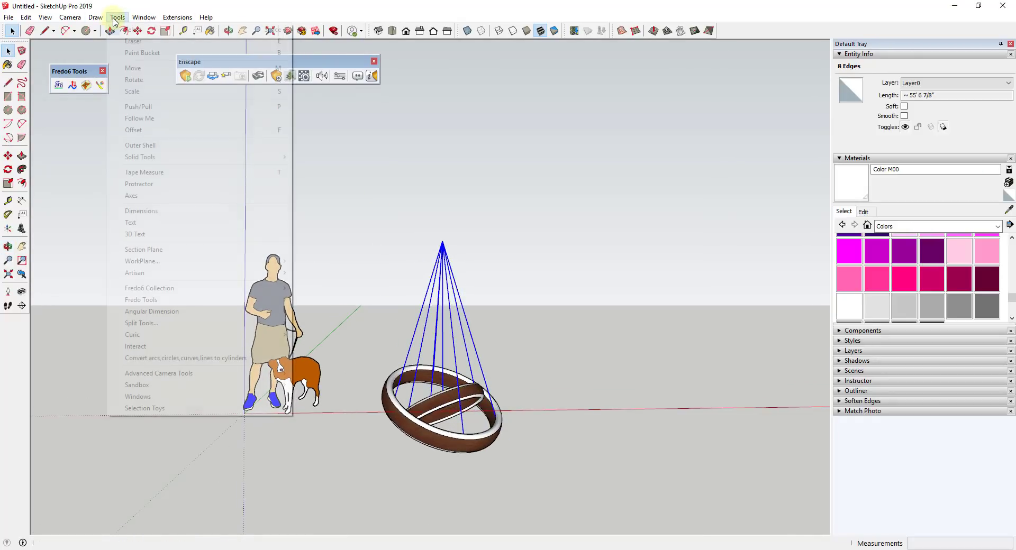
{"action": "left_click", "coordinate": [201, 361]}
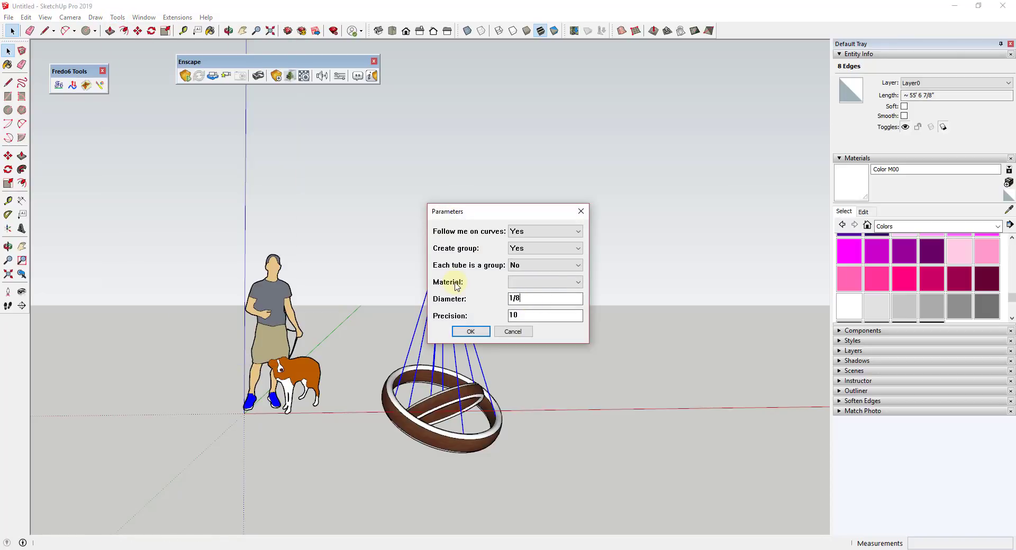
{"action": "left_click", "coordinate": [471, 331]}
{"action": "left_click", "coordinate": [569, 302]}
Make the selected rings and ropes a component named 'Suspended Light'.
{"action": "right_click", "coordinate": [482, 437]}
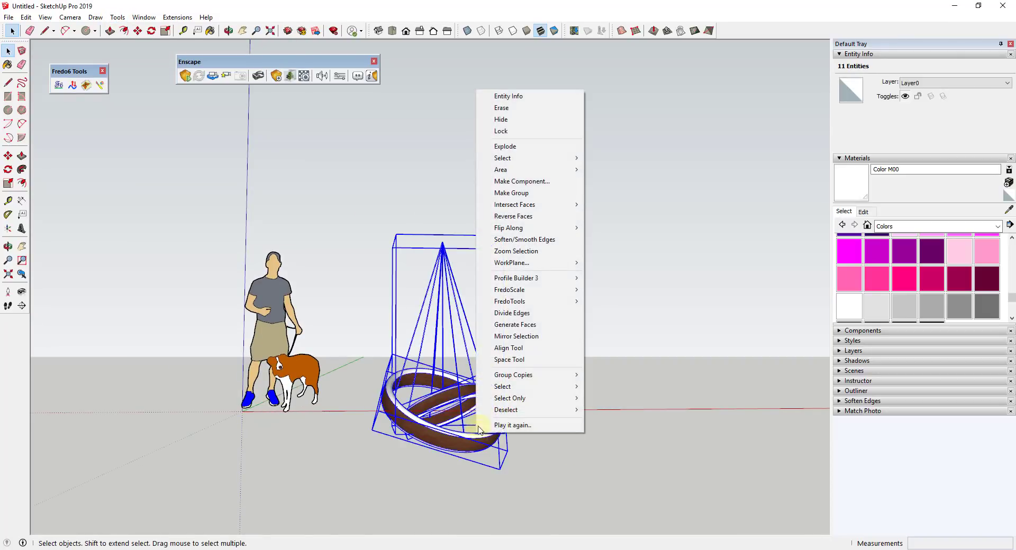
{"action": "left_click", "coordinate": [528, 182]}
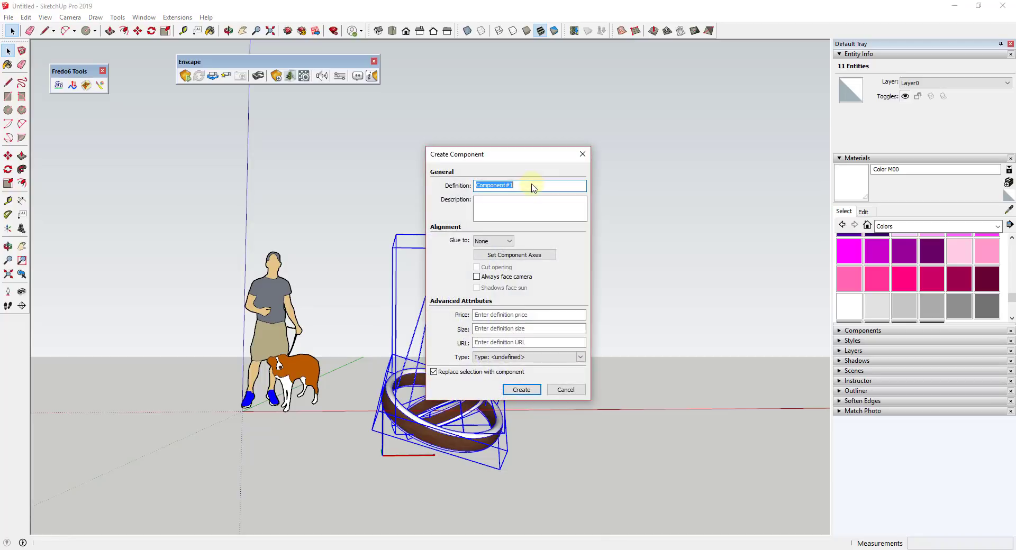
{"action": "type", "text": "Suspended Light"}
{"action": "key", "text": "Return"}
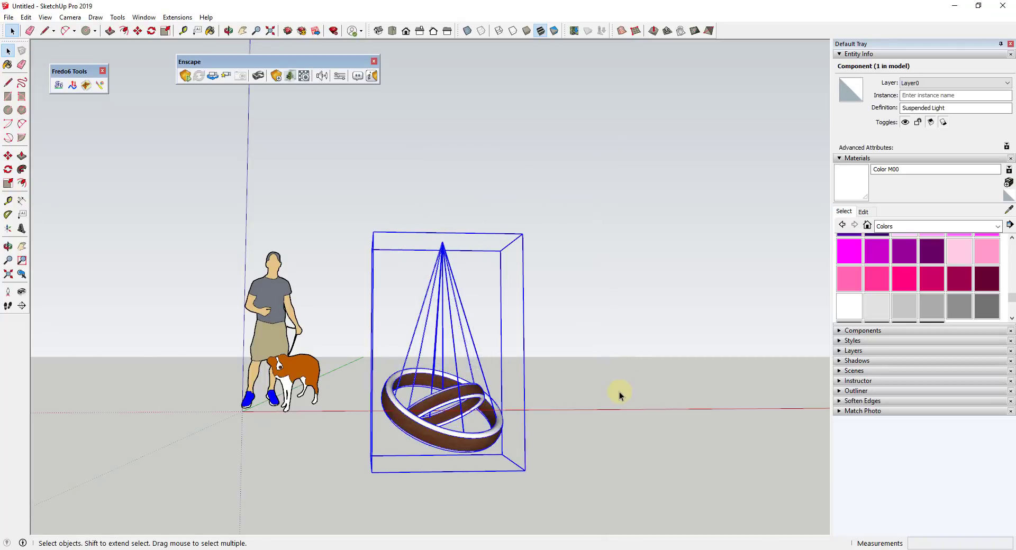
Scale the Suspended Light component uniformly down to 0.77.
{"action": "left_click", "coordinate": [621, 396]}
{"action": "scroll", "coordinate": [434, 434], "scroll_direction": "up", "scroll_amount": 4}
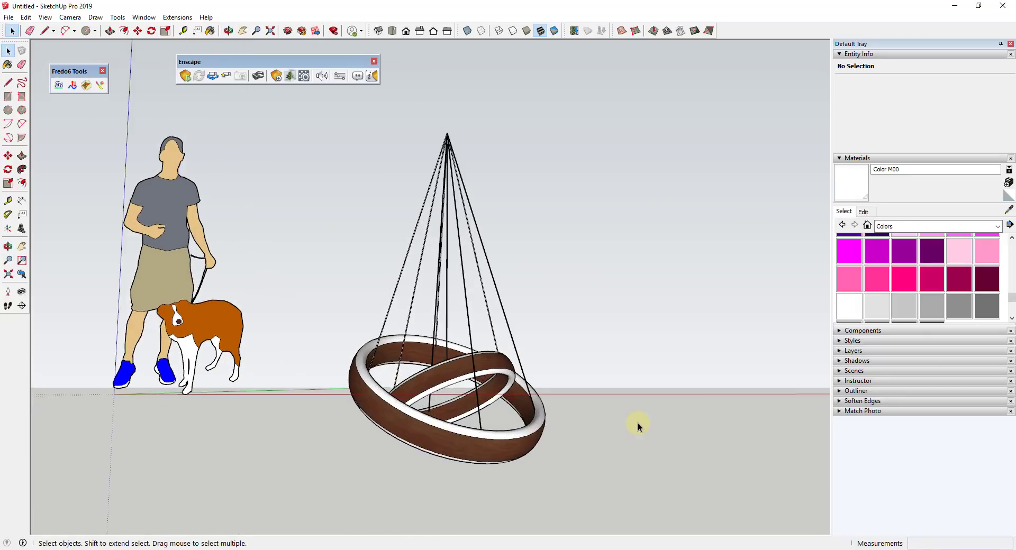
{"action": "scroll", "coordinate": [637, 423], "scroll_direction": "down", "scroll_amount": 3}
{"action": "left_click", "coordinate": [533, 313]}
{"action": "key", "text": "s"}
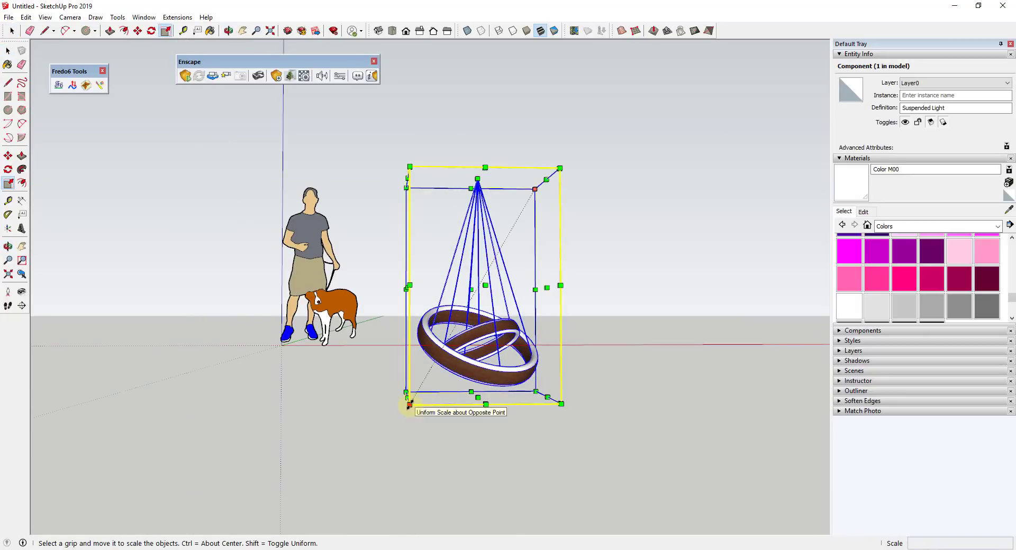
{"action": "left_click_drag", "start_coordinate": [409, 406], "coordinate": [442, 347]}
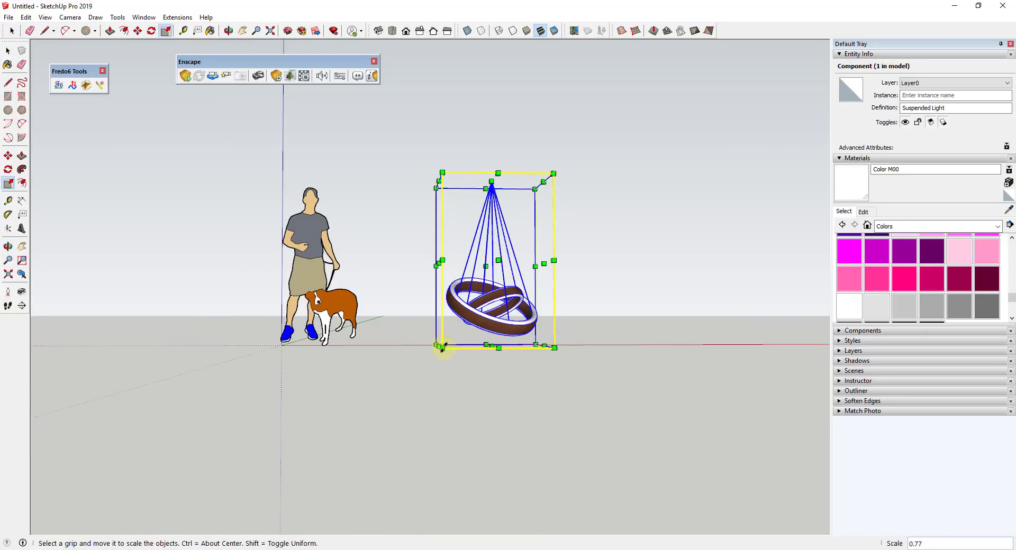
{"action": "middle_click_drag", "start_coordinate": [442, 348], "coordinate": [563, 370]}
{"action": "key", "text": "space"}
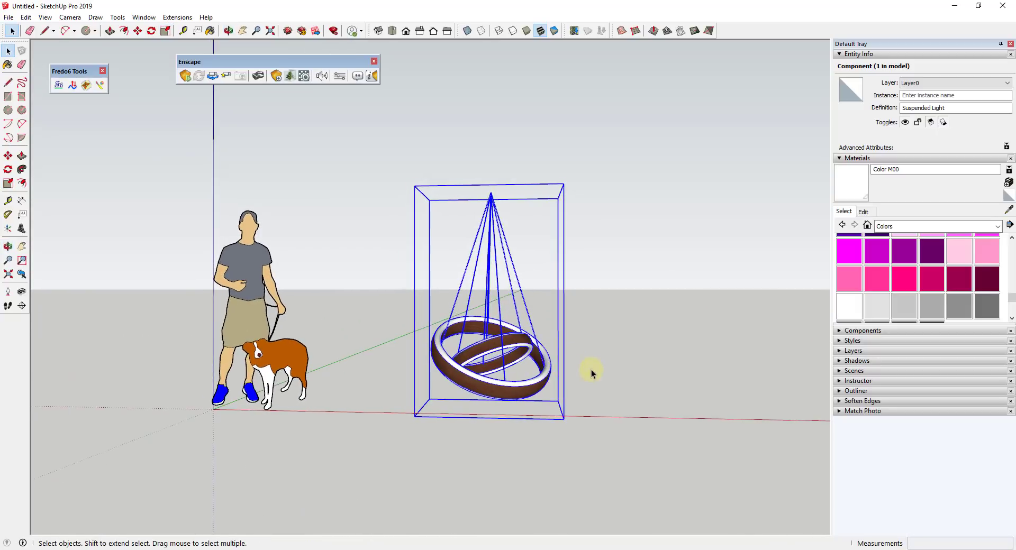